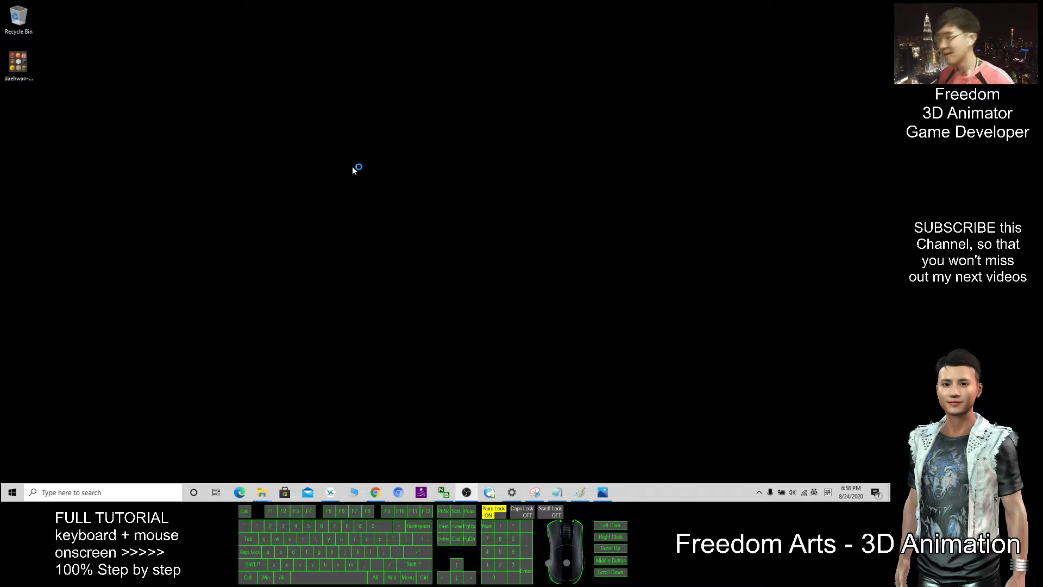
# Open the nine-cube reference image from the desktop and examine its individual cube textures up close.
pyautogui.doubleClick(18, 63)
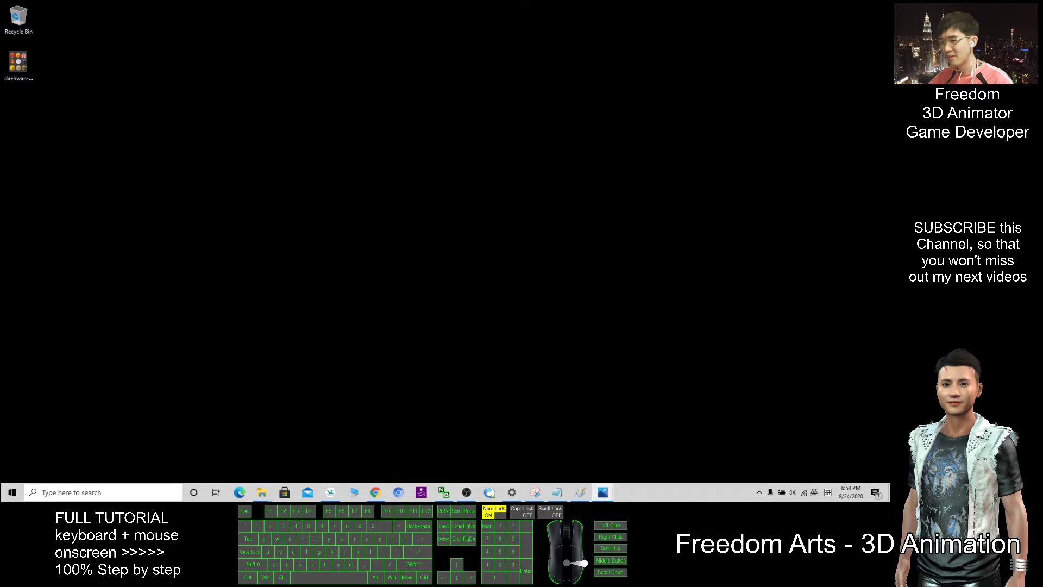
pyautogui.moveTo(695, 114); pyautogui.dragTo(336, 2)
pyautogui.moveTo(538, 3); pyautogui.dragTo(503, 48)
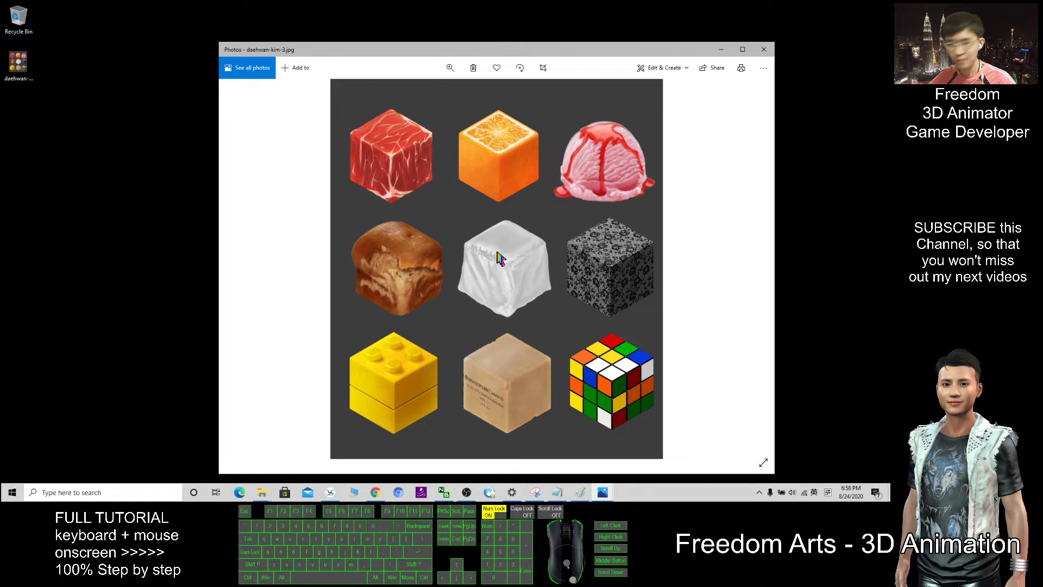
pyautogui.doubleClick(596, 360)
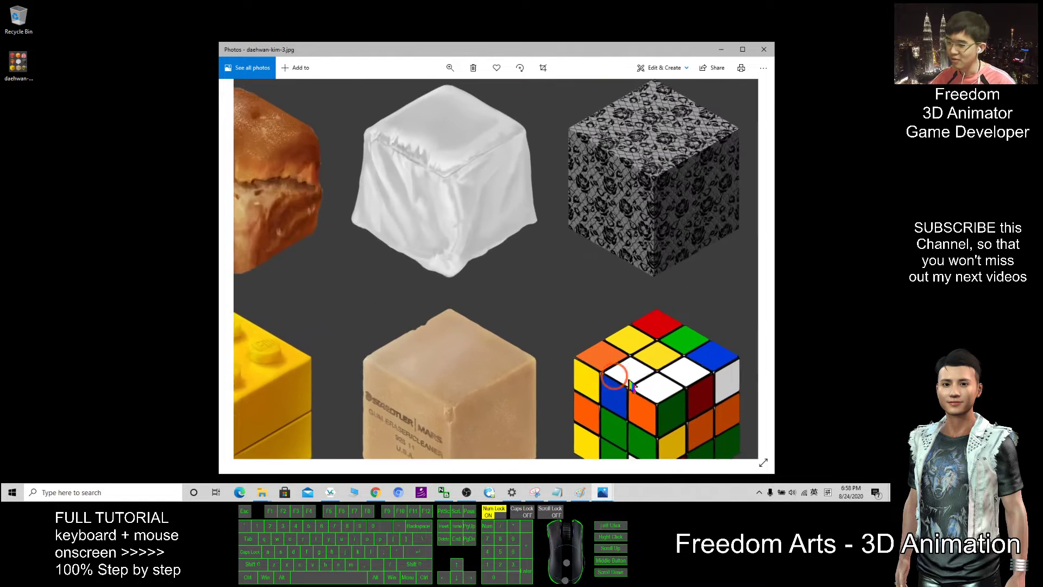
pyautogui.moveTo(644, 364); pyautogui.dragTo(572, 390)
pyautogui.moveTo(325, 148); pyautogui.dragTo(460, 311)
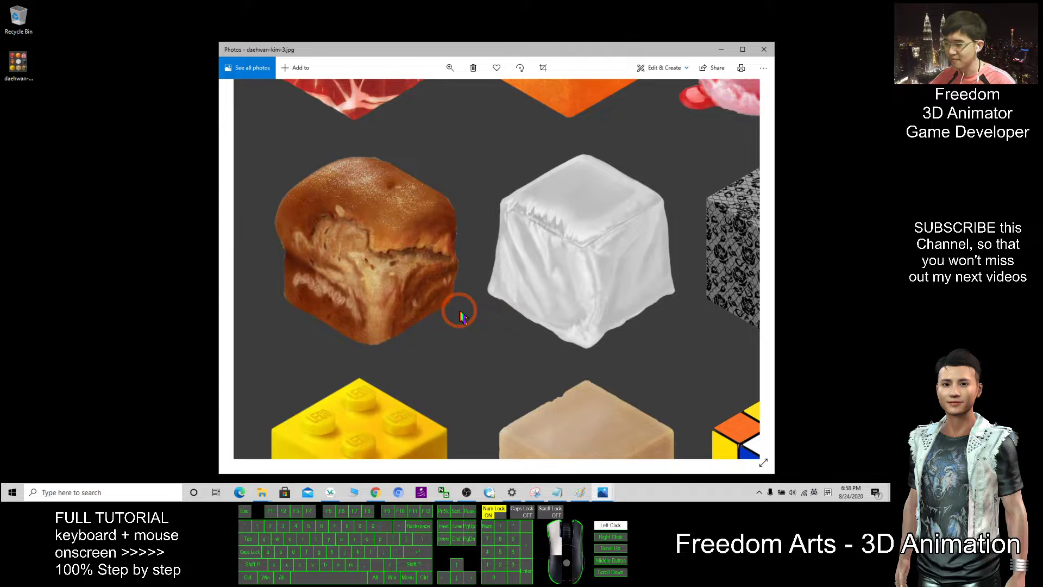
pyautogui.moveTo(536, 202); pyautogui.dragTo(605, 319)
pyautogui.click(578, 242)
pyautogui.scroll(-3, 578, 243)
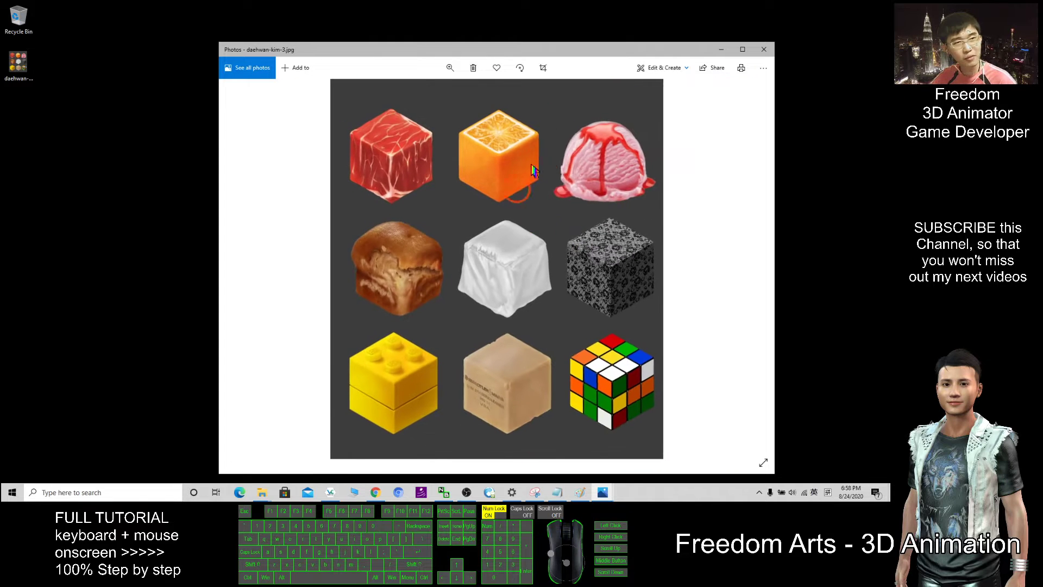
pyautogui.moveTo(583, 51); pyautogui.dragTo(556, 33)
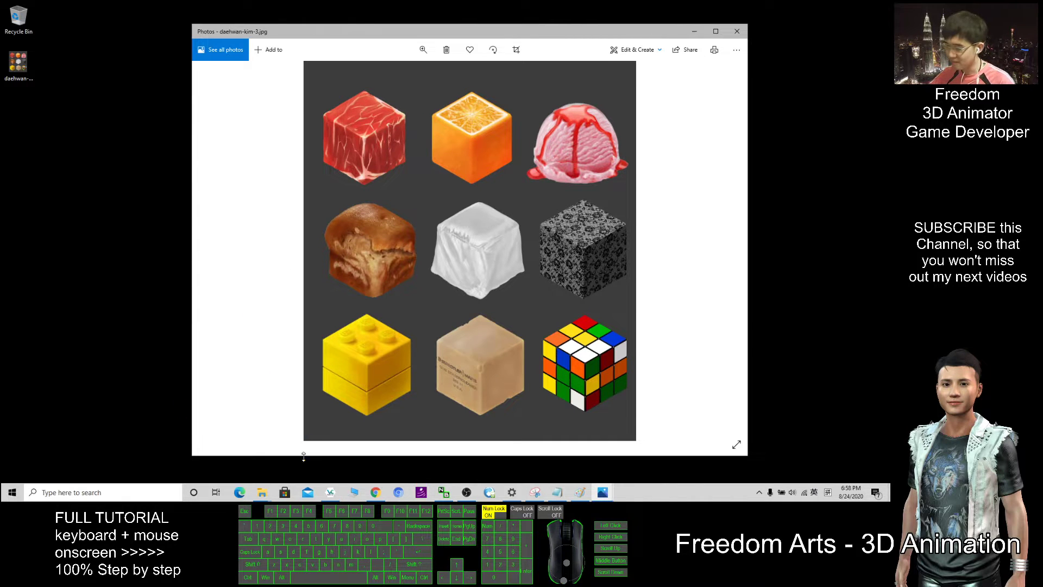
# Switch to Chrome and browse the "cube texture" image results, previewing the stone/ice/metal/wood cubes and the coloured unfolded cube layout.
pyautogui.click(385, 494)
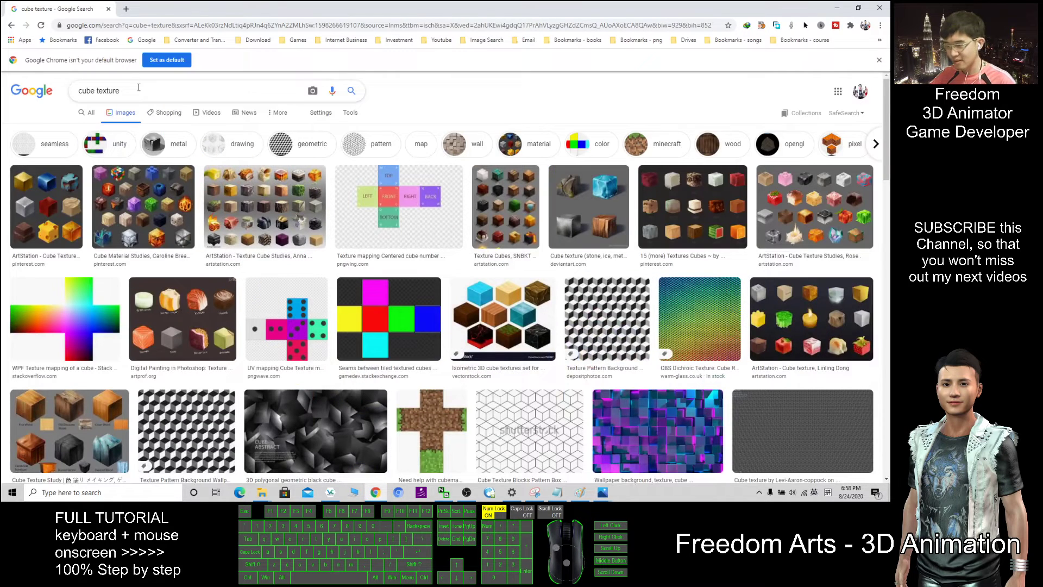
pyautogui.click(107, 91)
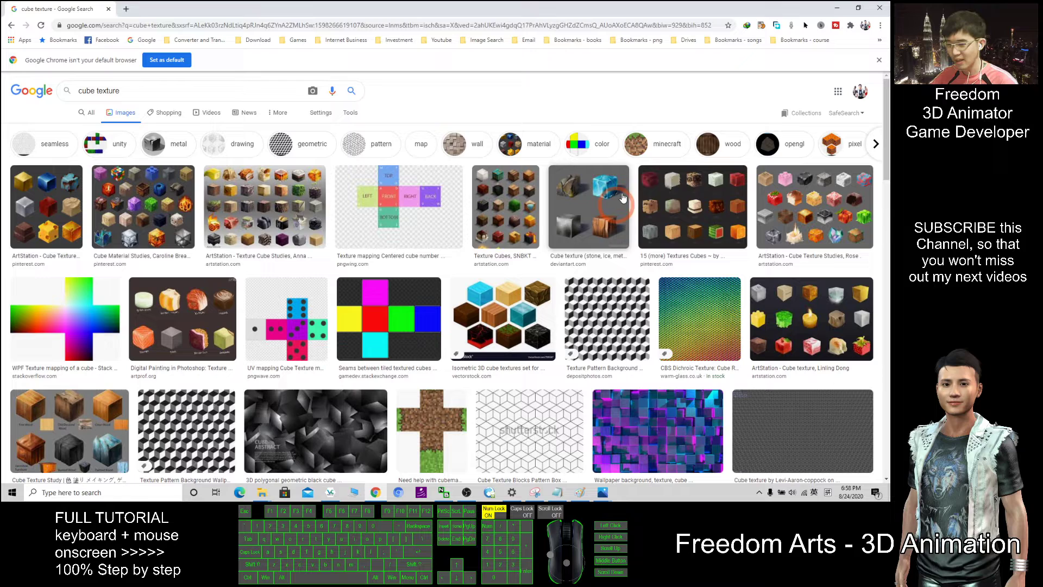
pyautogui.click(583, 211)
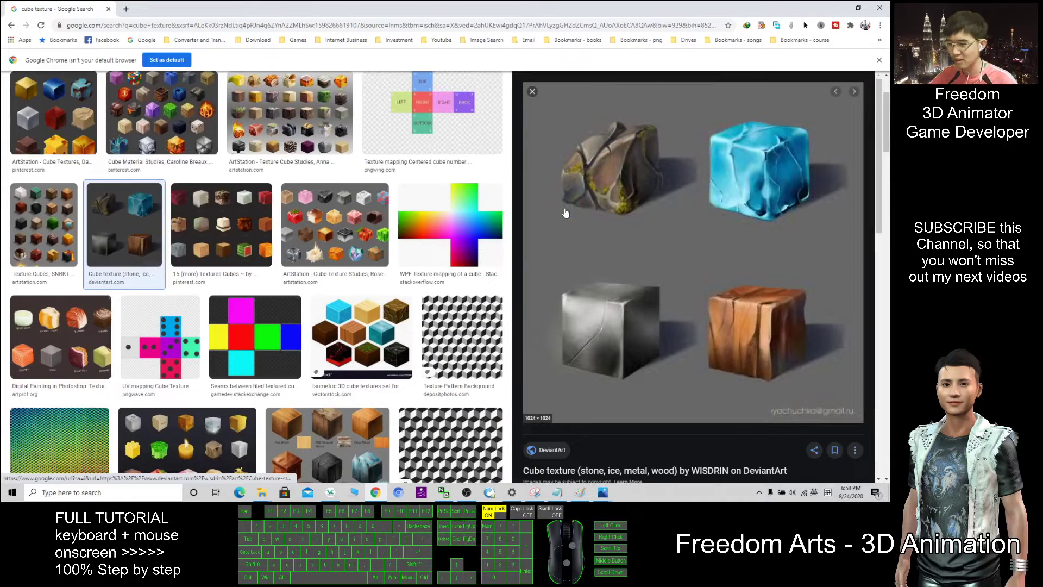
pyautogui.scroll(-5, 285, 234)
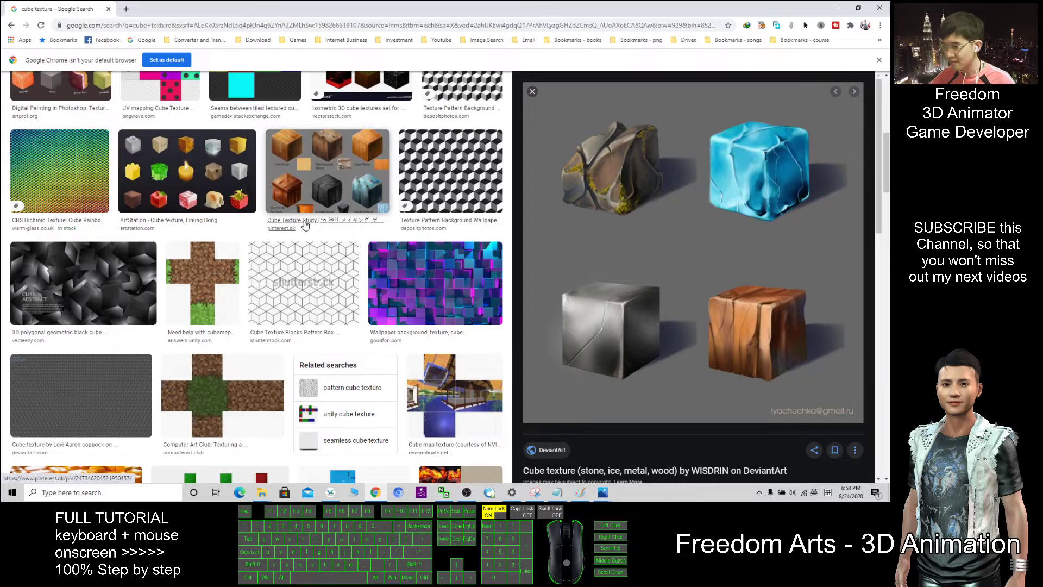
pyautogui.scroll(6, 305, 225)
pyautogui.scroll(-4, 597, 289)
pyautogui.scroll(2, 597, 289)
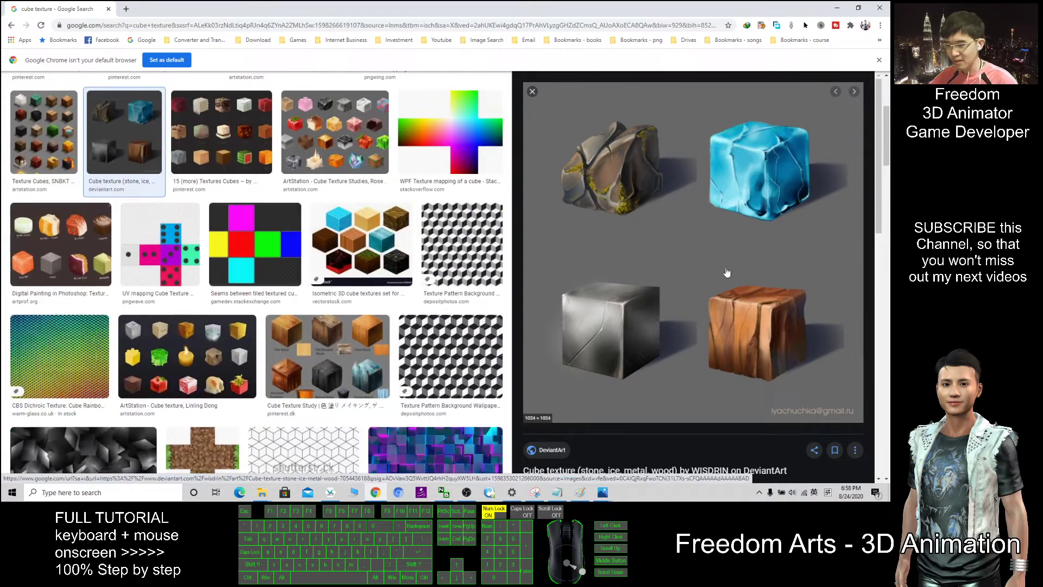
pyautogui.click(276, 246)
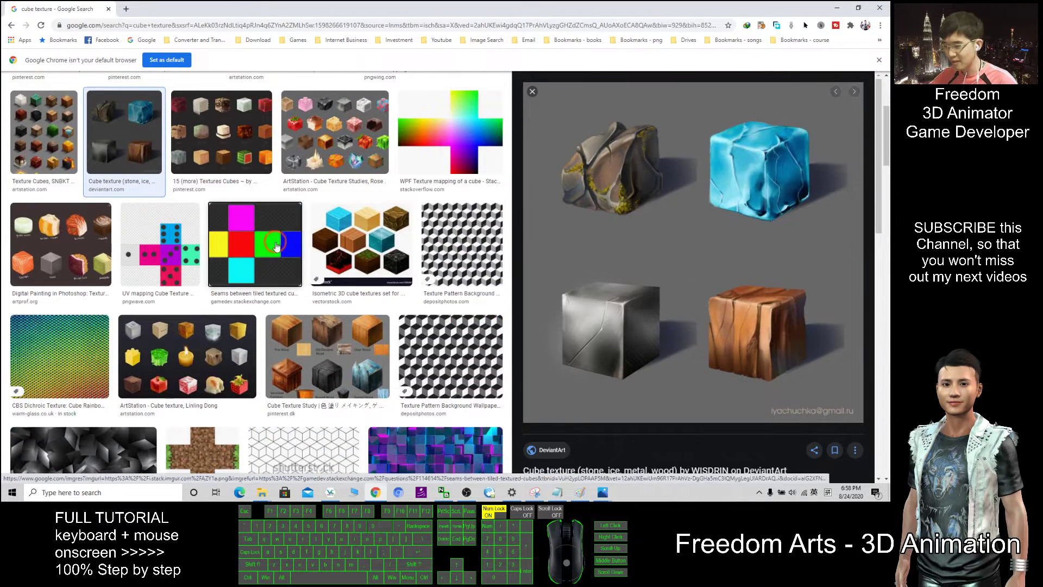
pyautogui.scroll(4, 470, 280)
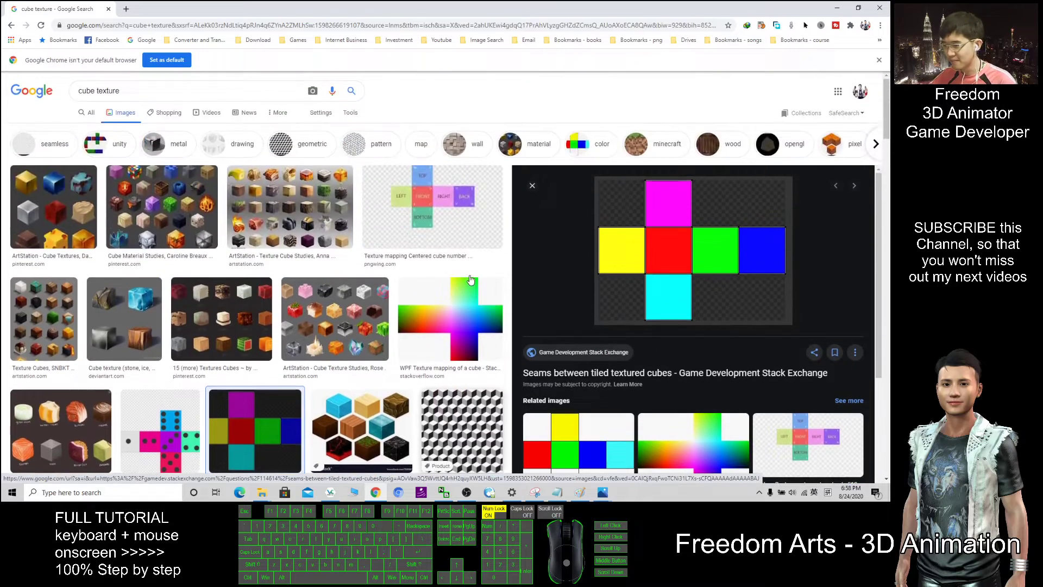
pyautogui.scroll(-2, 462, 280)
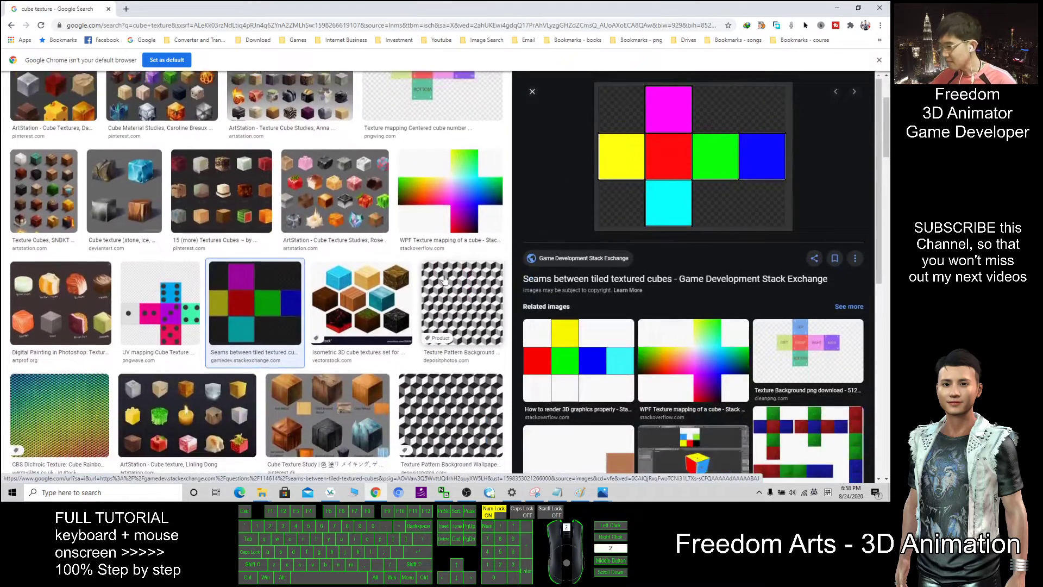
pyautogui.scroll(2, 444, 279)
# Save the stone, ice, metal and wood cube texture image to the Desktop as "cube texture 2".
pyautogui.click(124, 275)
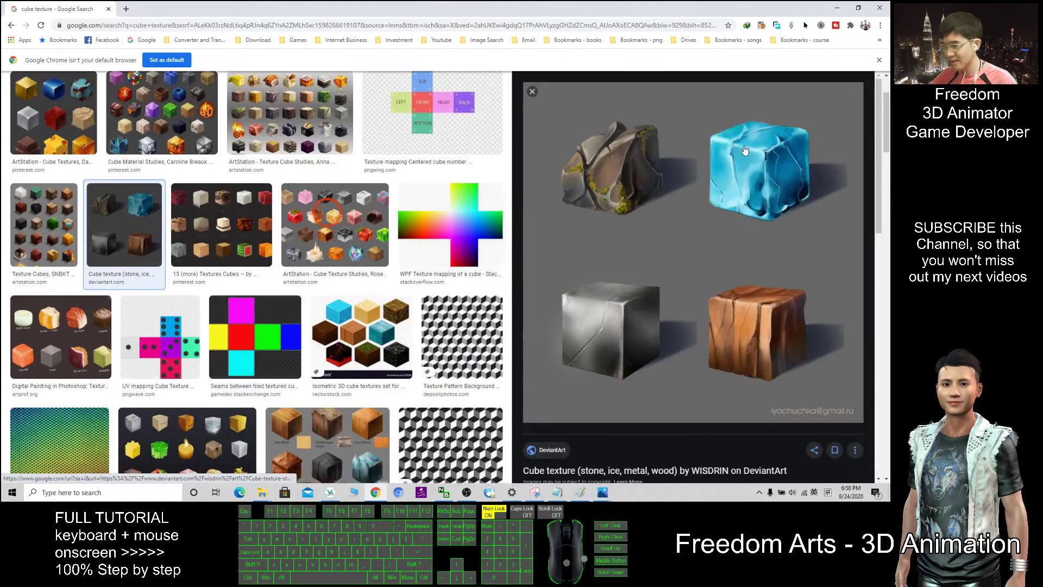
pyautogui.rightClick(675, 188)
pyautogui.click(715, 263)
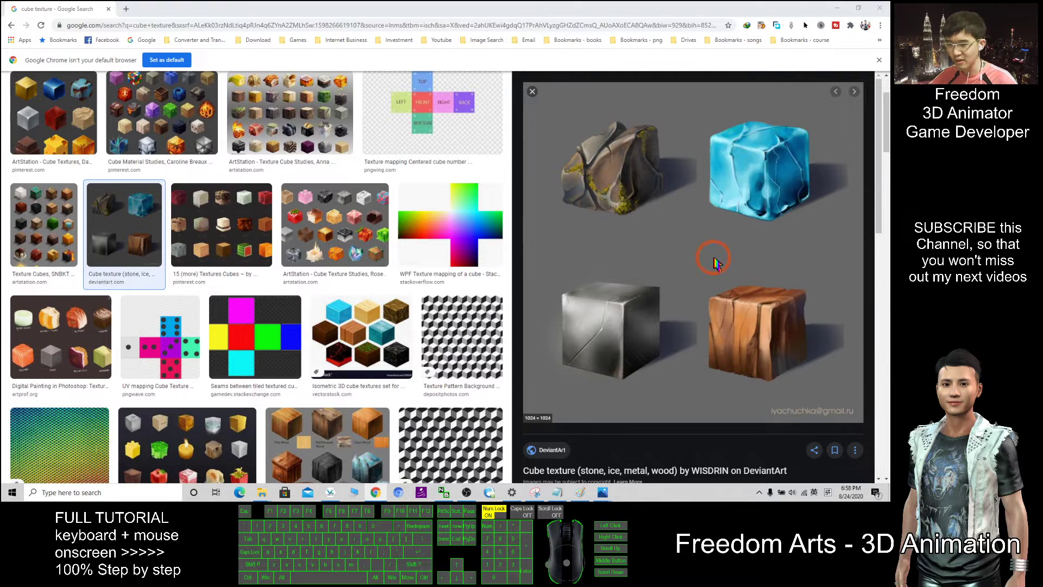
pyautogui.click(238, 225)
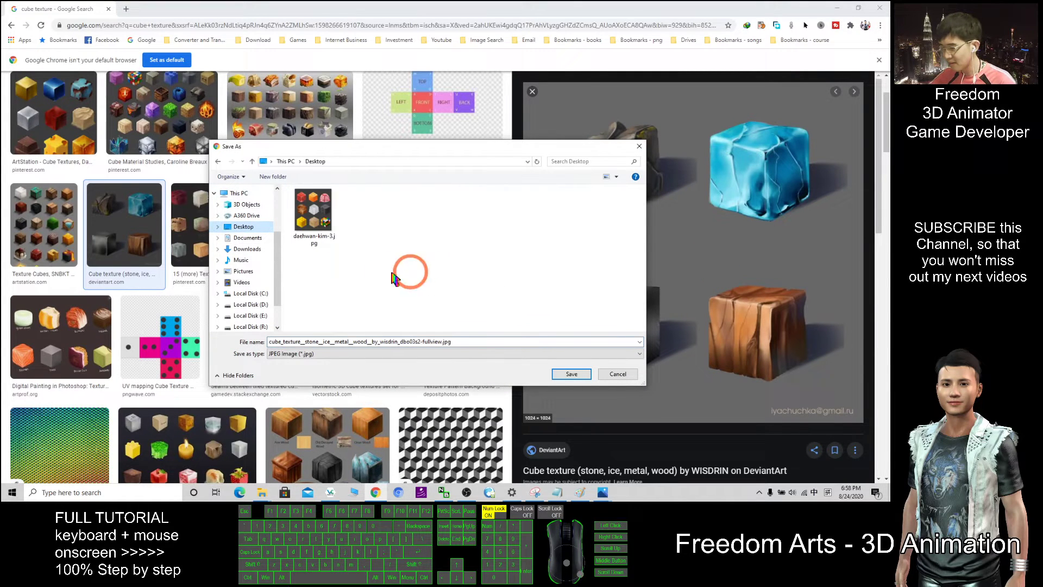
pyautogui.click(460, 339)
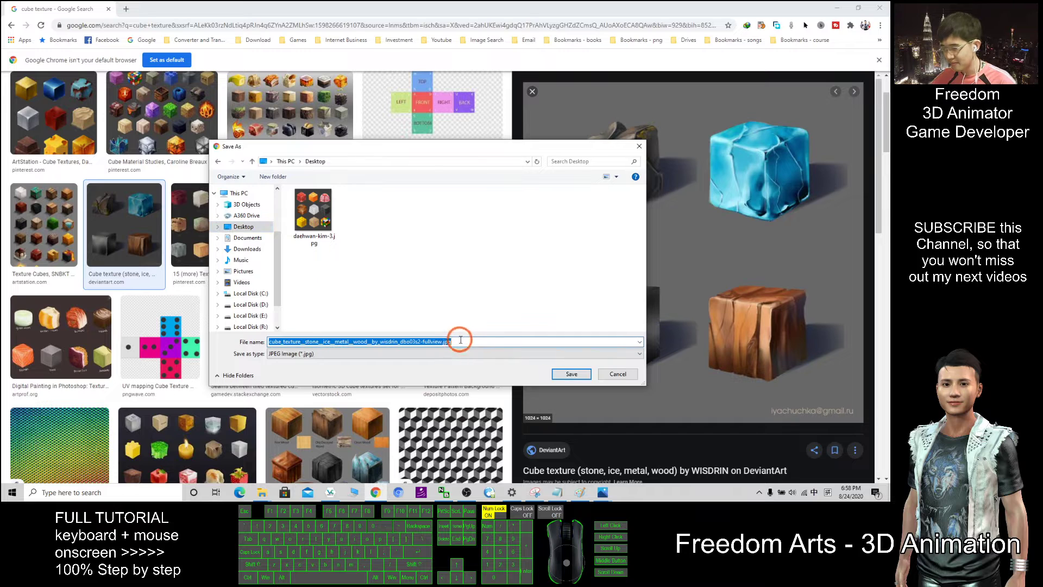
pyautogui.write('cube t')
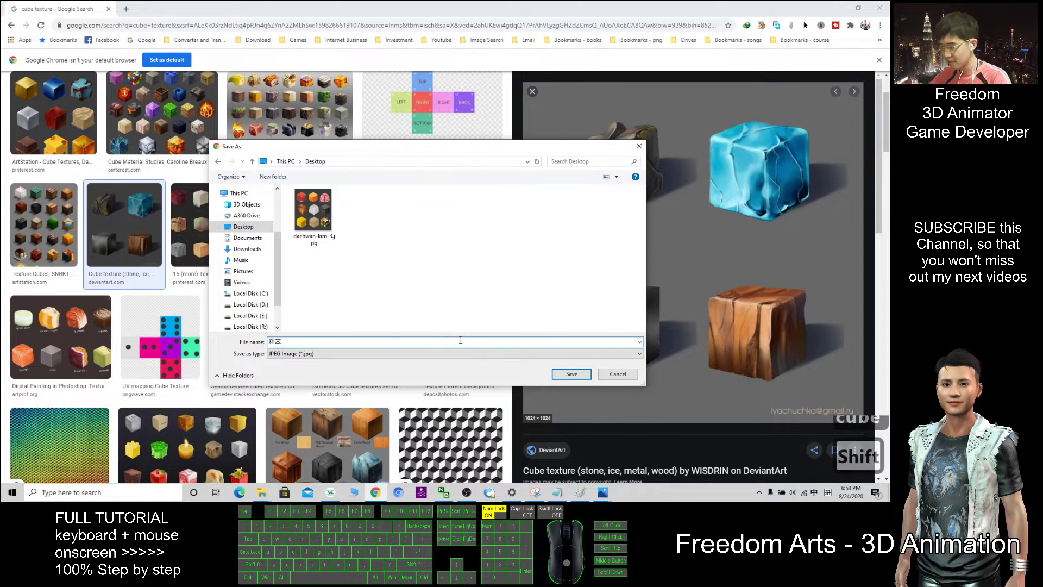
pyautogui.write('exture')
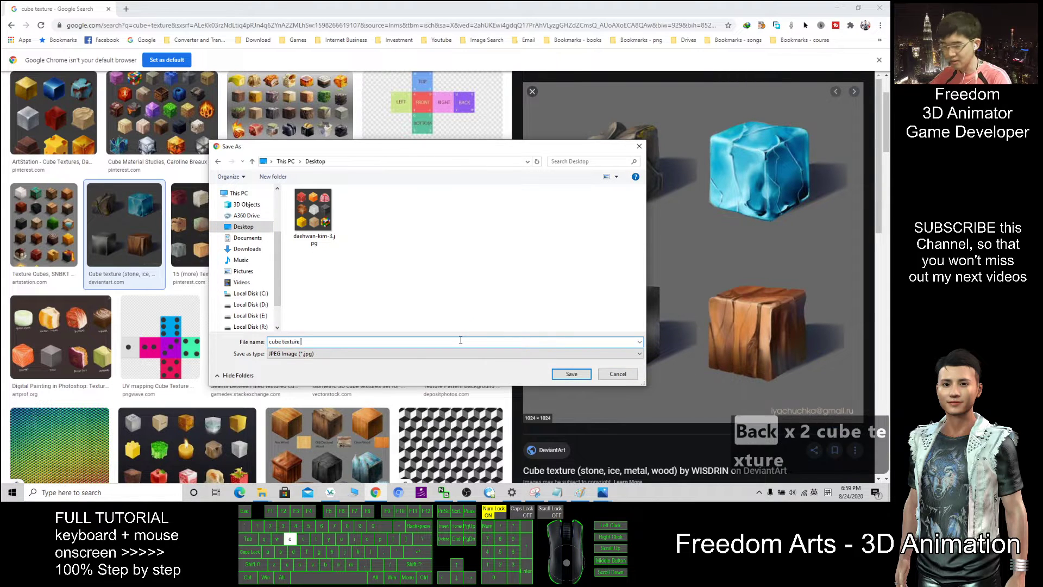
pyautogui.write(' 2')
pyautogui.press('Return')
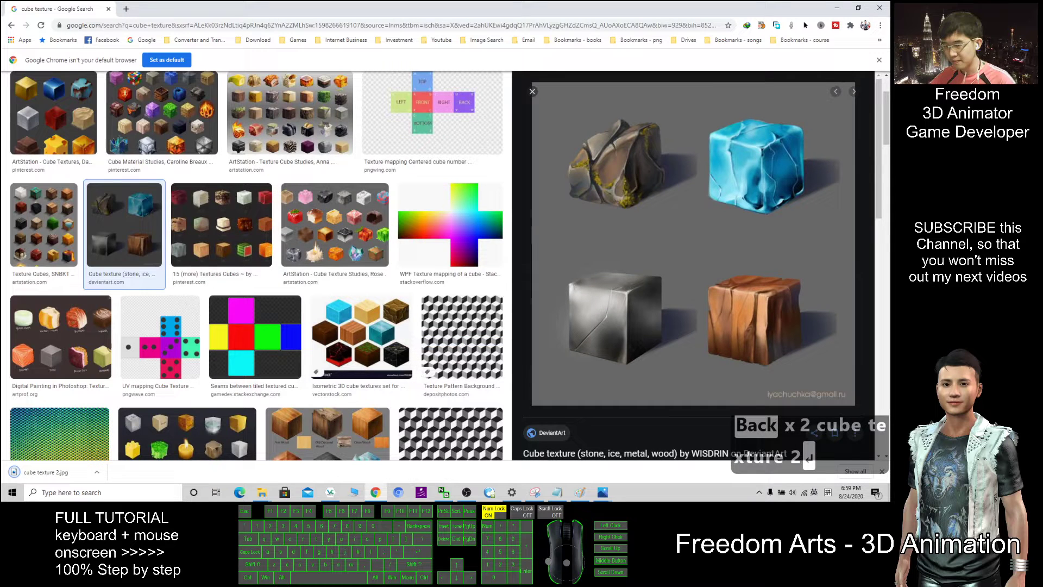
# View the saved cube texture 2.jpg from the desktop and reopen the nine-cube reference image for comparison.
pyautogui.click(837, 8)
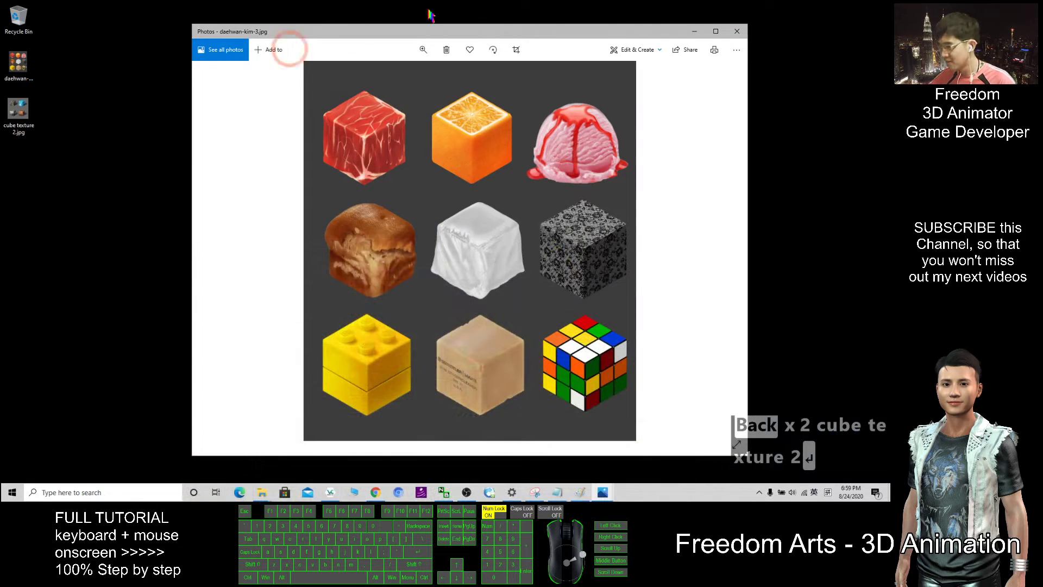
pyautogui.click(737, 30)
pyautogui.click(18, 109)
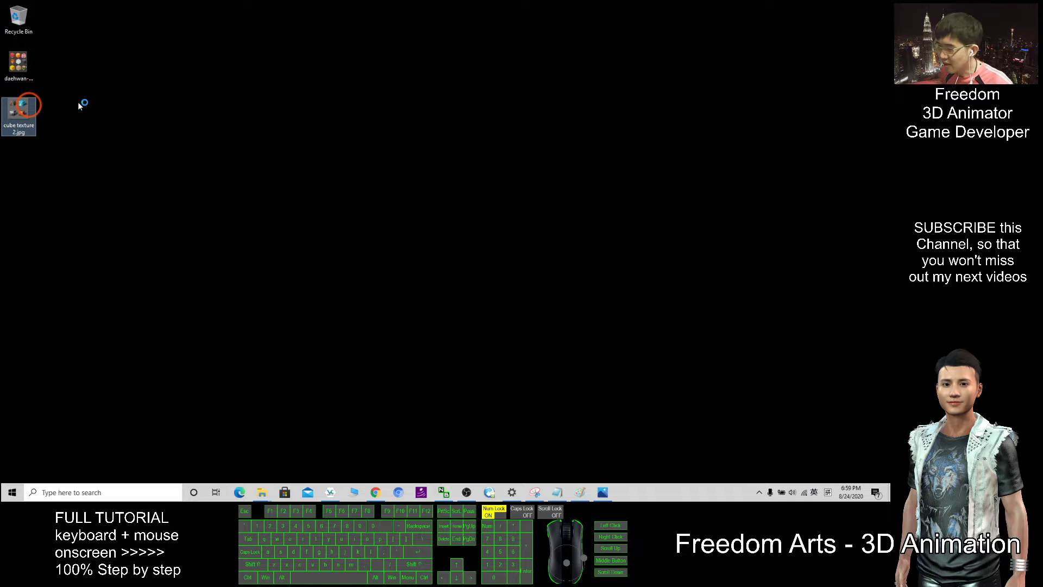
pyautogui.click(429, 211)
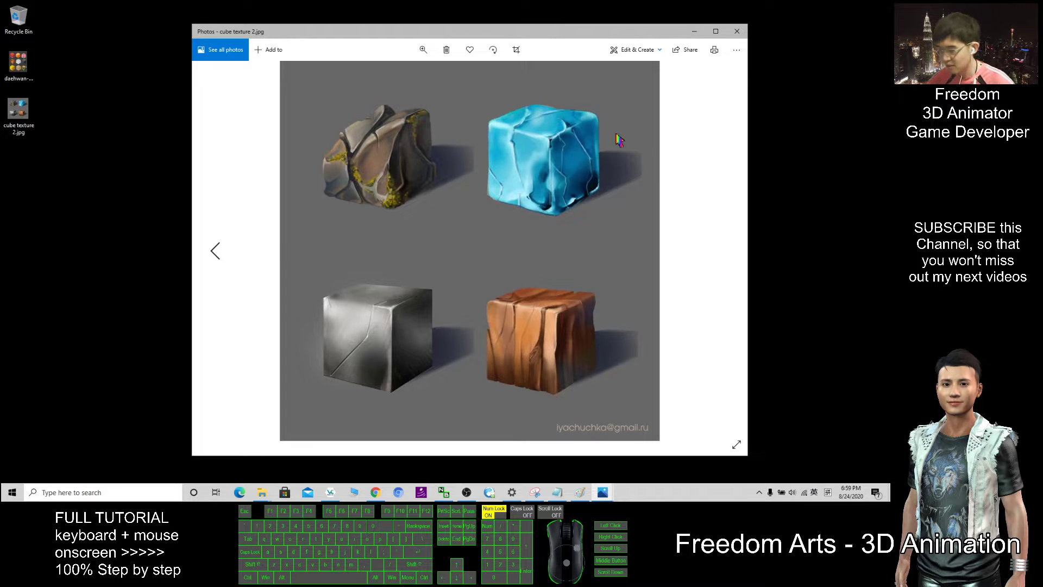
pyautogui.click(736, 31)
pyautogui.doubleClick(18, 63)
pyautogui.click(193, 79)
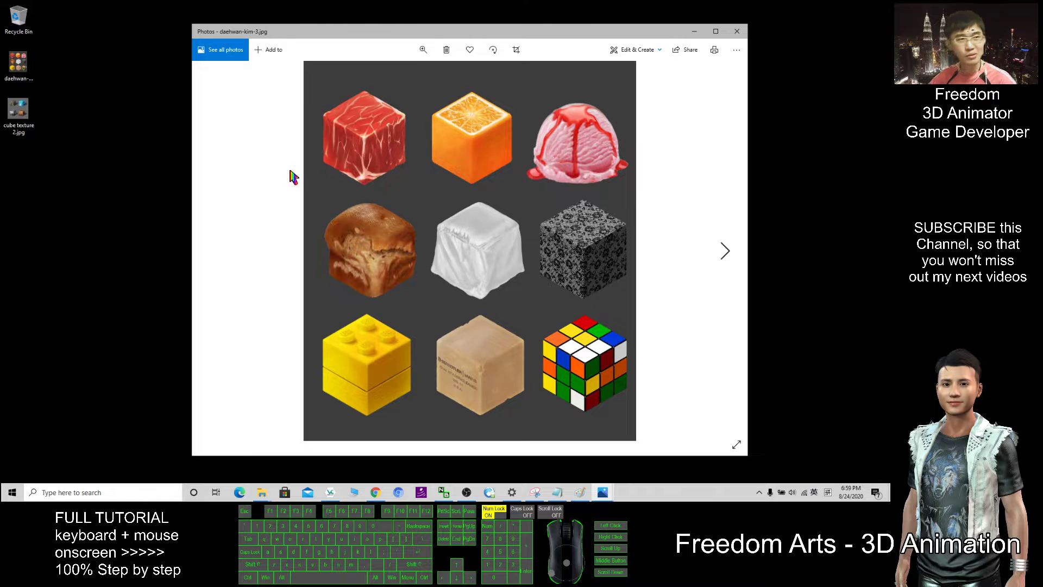
# Launch Blender through the Windows search and dismiss its splash screen.
pyautogui.click(135, 492)
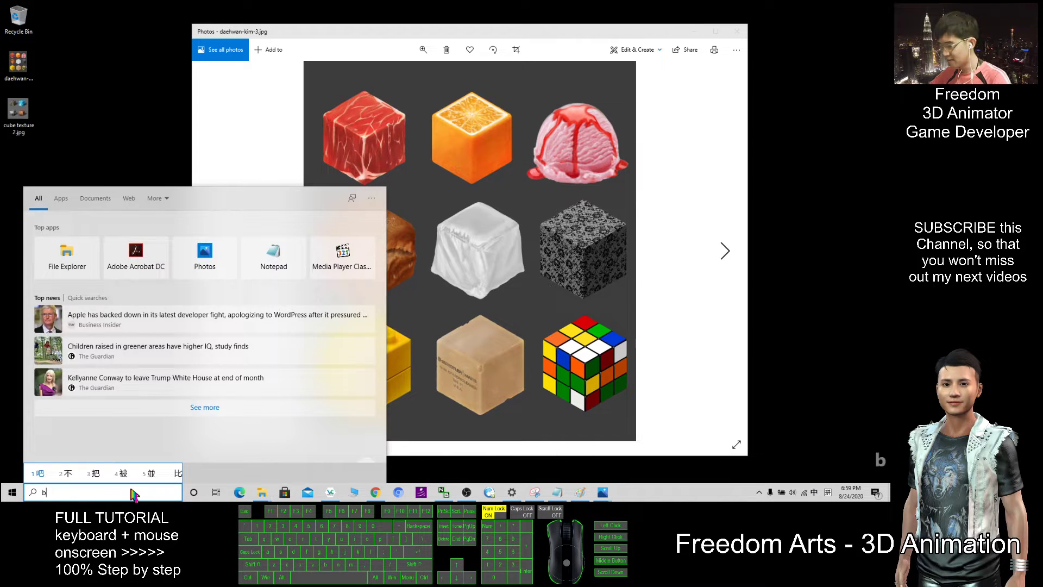
pyautogui.write('blender')
pyautogui.click(76, 235)
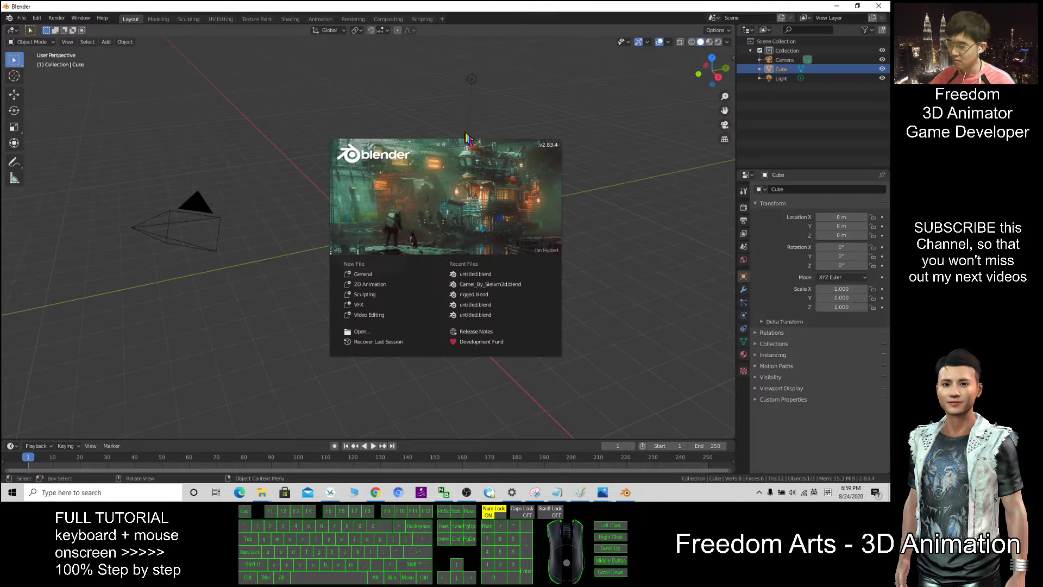
pyautogui.click(259, 189)
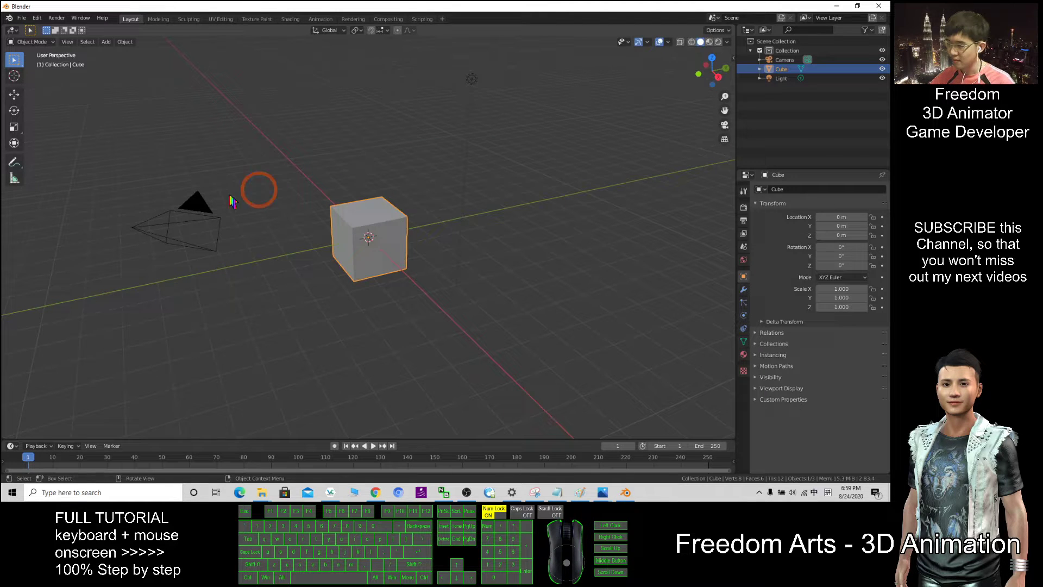
# Set the 3D viewport to Material Preview shading and inspect the default cube up close.
pyautogui.click(314, 152)
pyautogui.click(384, 191)
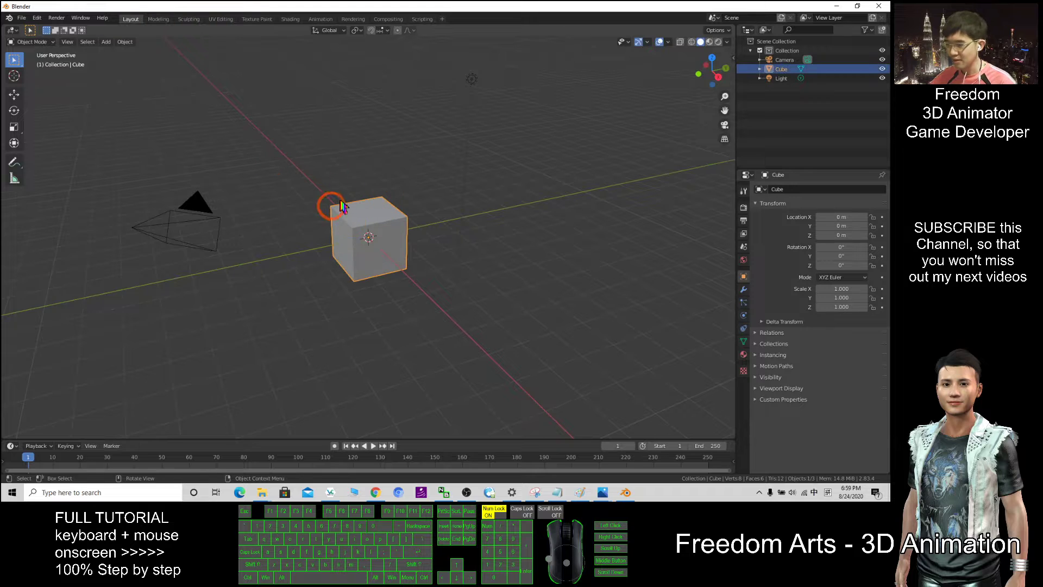
pyautogui.scroll(4, 322, 207)
pyautogui.scroll(-4, 320, 209)
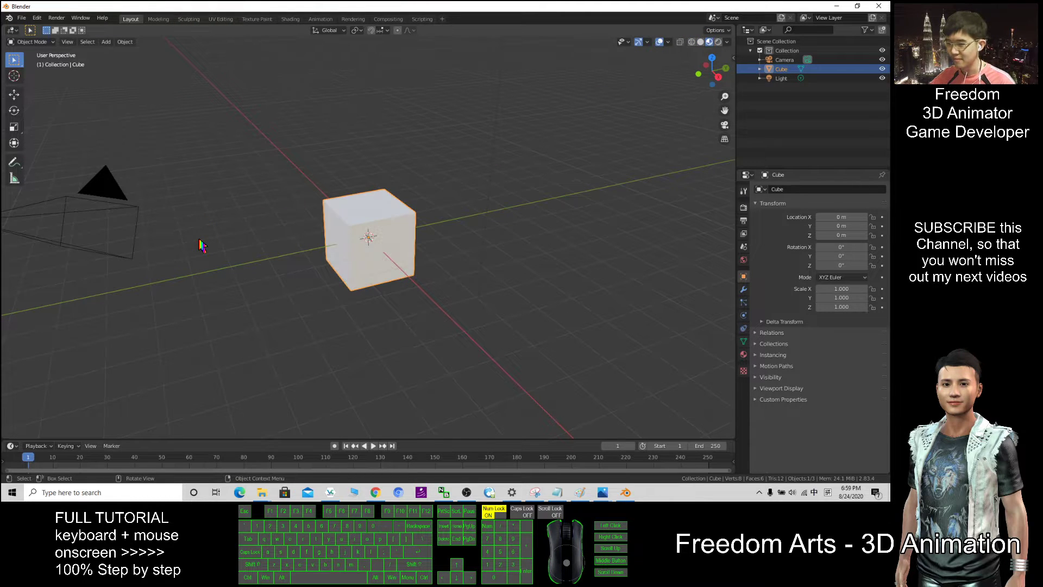
pyautogui.scroll(4, 337, 171)
pyautogui.click(336, 170)
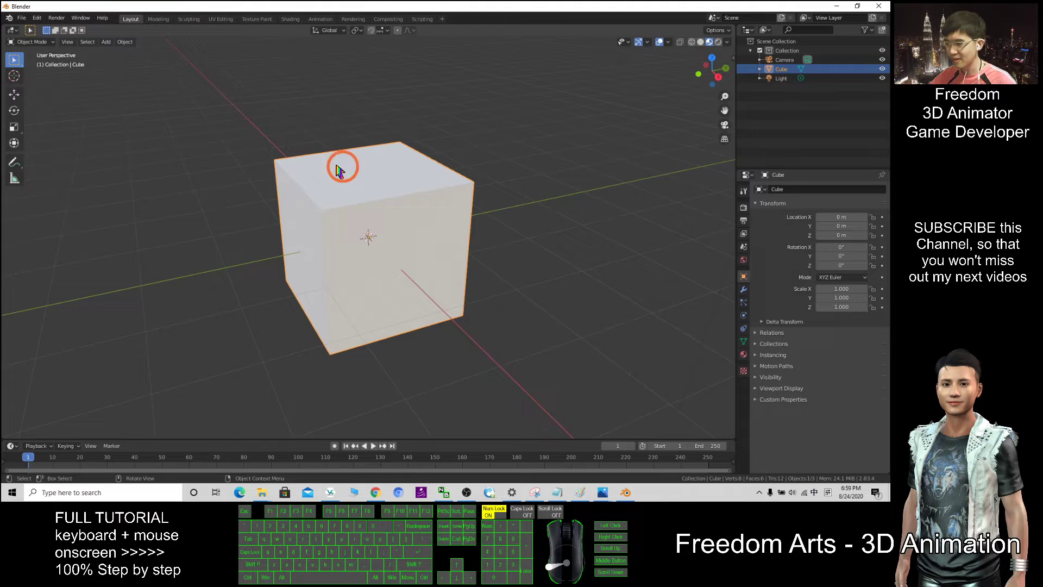
pyautogui.moveTo(358, 180)
pyautogui.mouseDown(button='middle')
pyautogui.moveTo(477, 186)
pyautogui.moveTo(360, 198)
pyautogui.moveTo(348, 184)
pyautogui.moveTo(419, 186)
pyautogui.moveTo(357, 186)
pyautogui.mouseUp(button='middle')
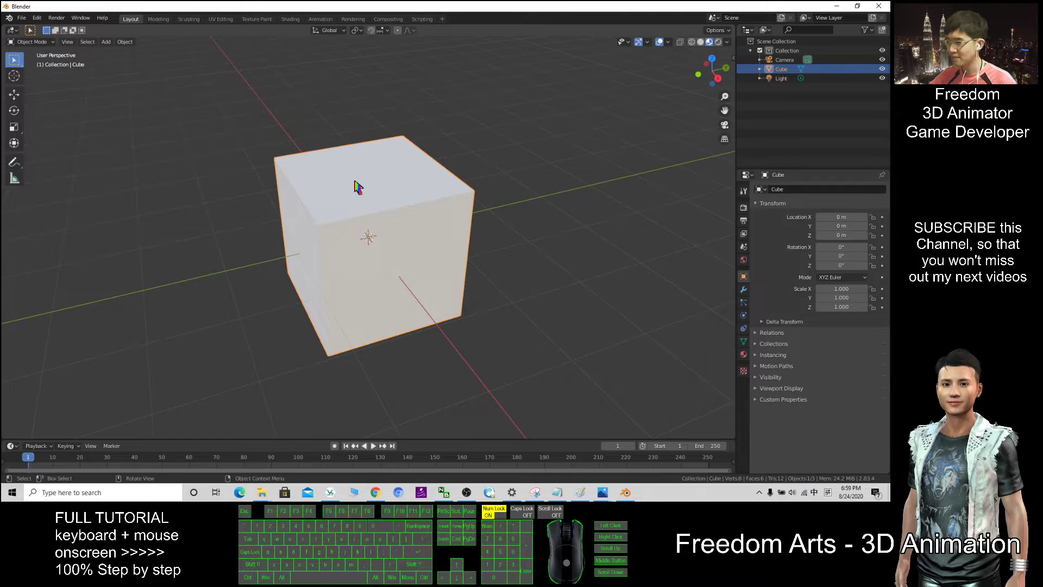
pyautogui.scroll(-5, 365, 177)
pyautogui.scroll(2, 337, 169)
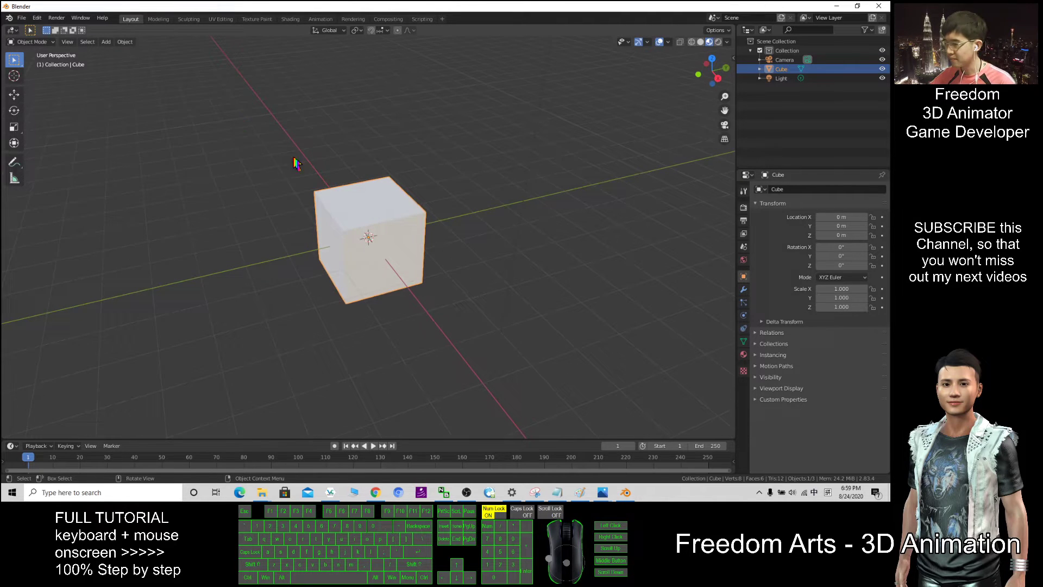
pyautogui.scroll(2, 315, 111)
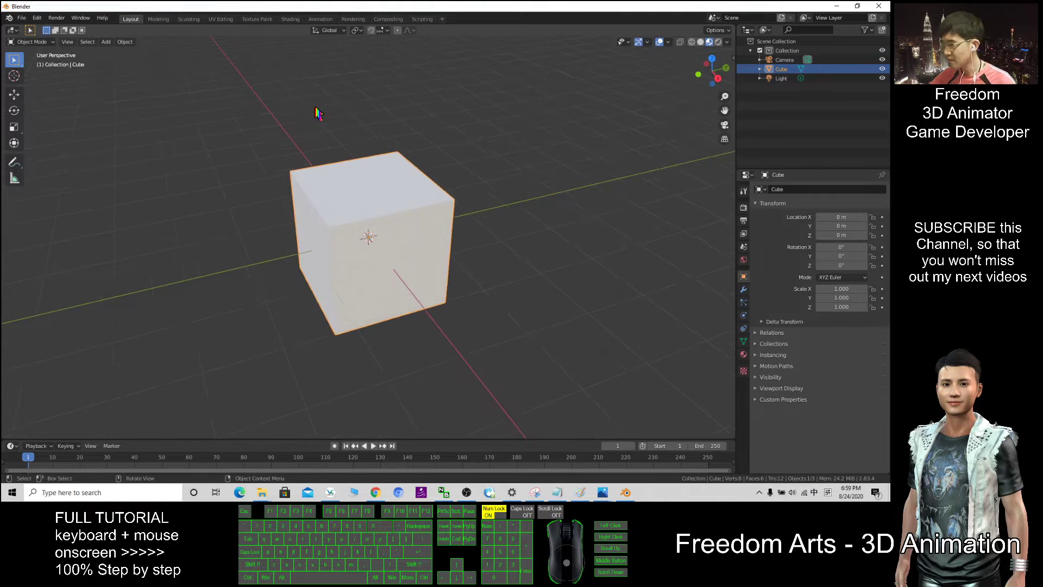
# Switch to the UV Editing workspace and set its 3D viewport to Material Preview shading.
pyautogui.click(221, 19)
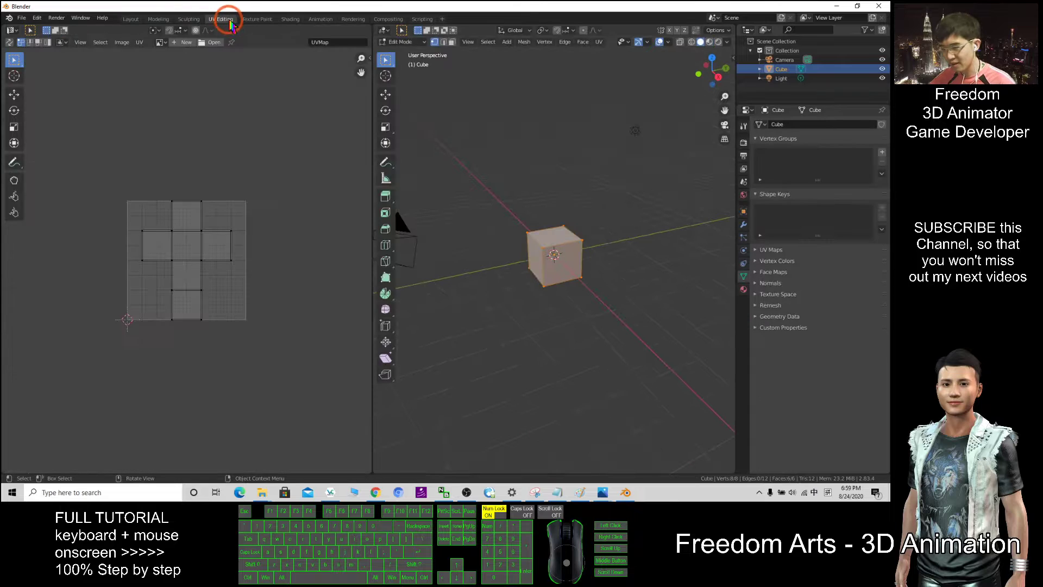
pyautogui.click(710, 43)
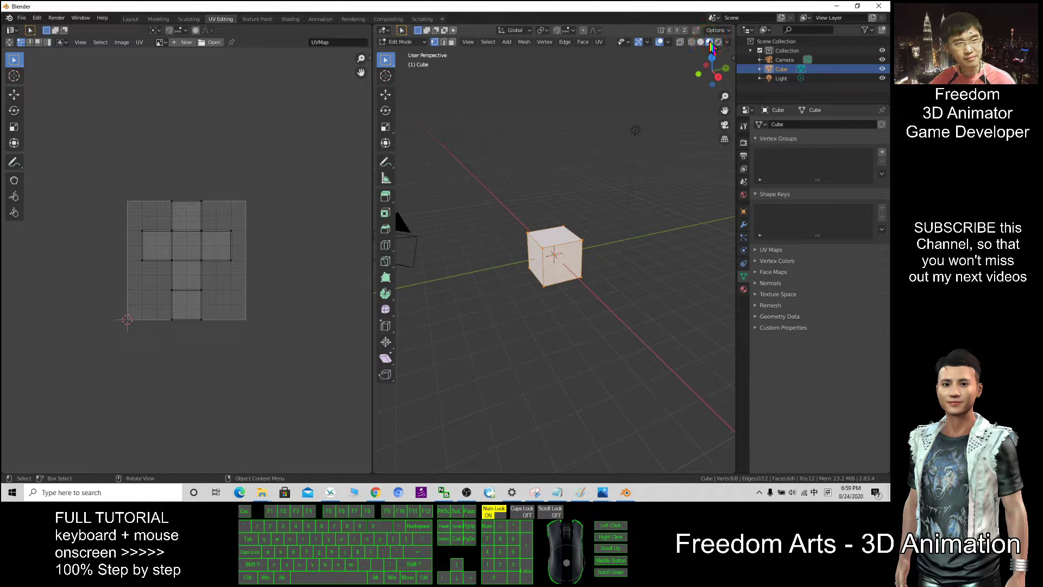
pyautogui.scroll(5, 616, 168)
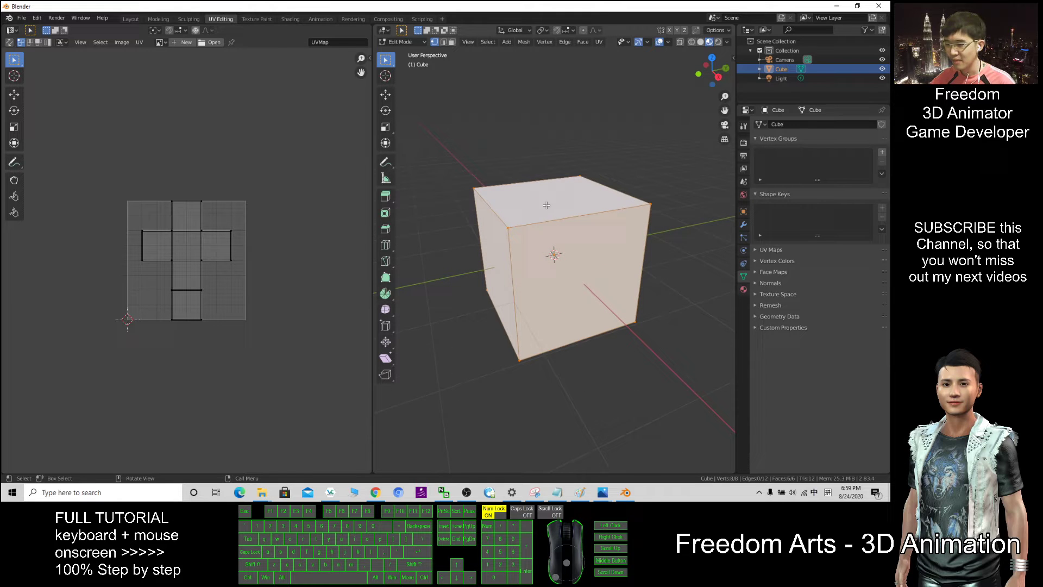
# Switch to face selection and select individual cube faces one by one to compare them with their squares in the UV layout.
pyautogui.click(451, 42)
pyautogui.click(552, 193)
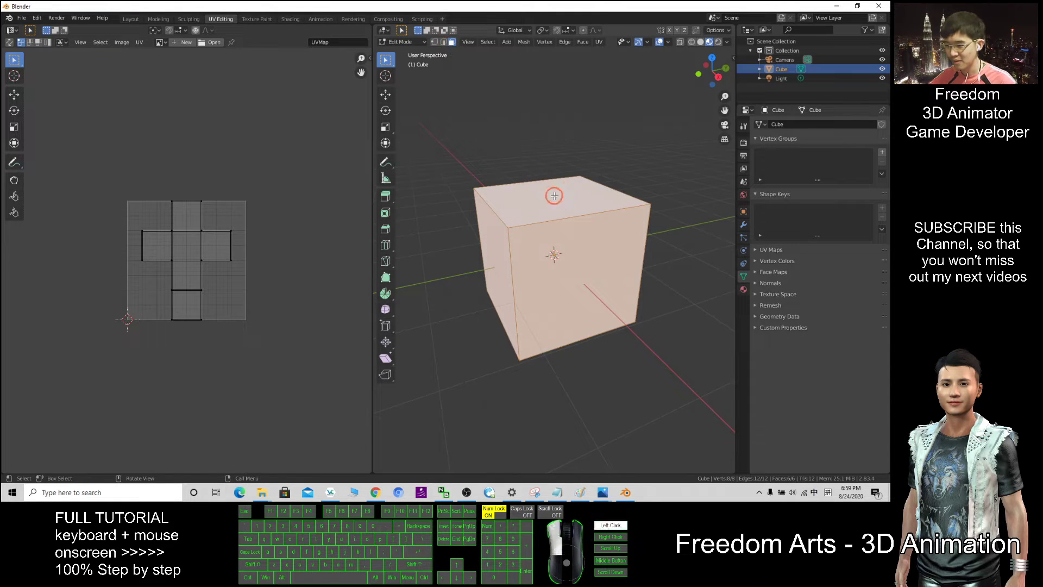
pyautogui.click(609, 256)
pyautogui.click(486, 255)
pyautogui.click(165, 210)
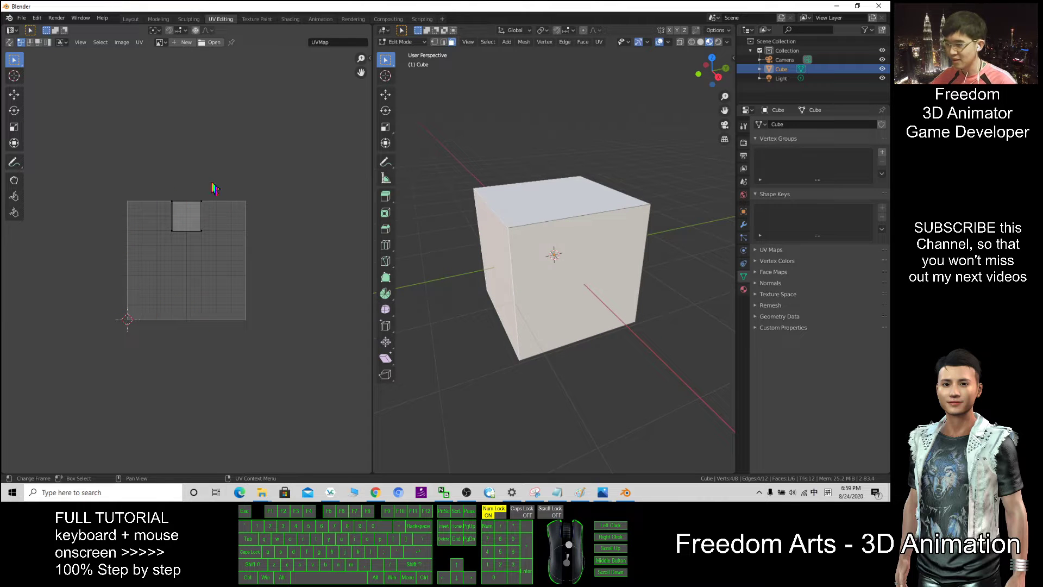
pyautogui.moveTo(516, 275); pyautogui.dragTo(563, 316, button='middle')
pyautogui.click(557, 295)
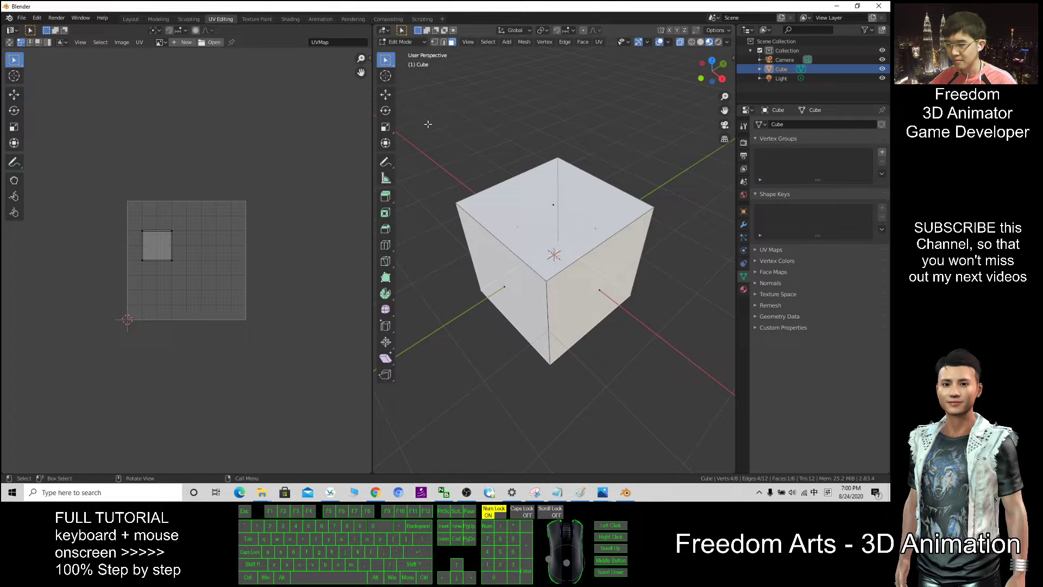
# Box-select the whole cube with X-ray on, then turn X-ray off and repeat the box selection.
pyautogui.moveTo(428, 123); pyautogui.dragTo(651, 393)
pyautogui.moveTo(625, 405)
pyautogui.mouseDown(button='middle')
pyautogui.moveTo(629, 384)
pyautogui.moveTo(631, 396)
pyautogui.mouseUp(button='middle')
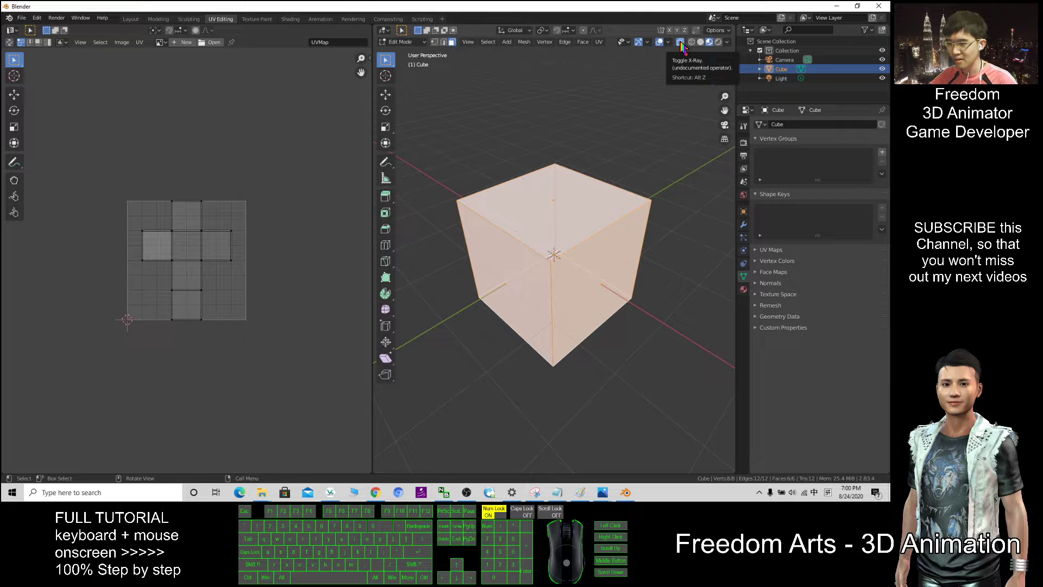
pyautogui.click(680, 42)
pyautogui.click(536, 152)
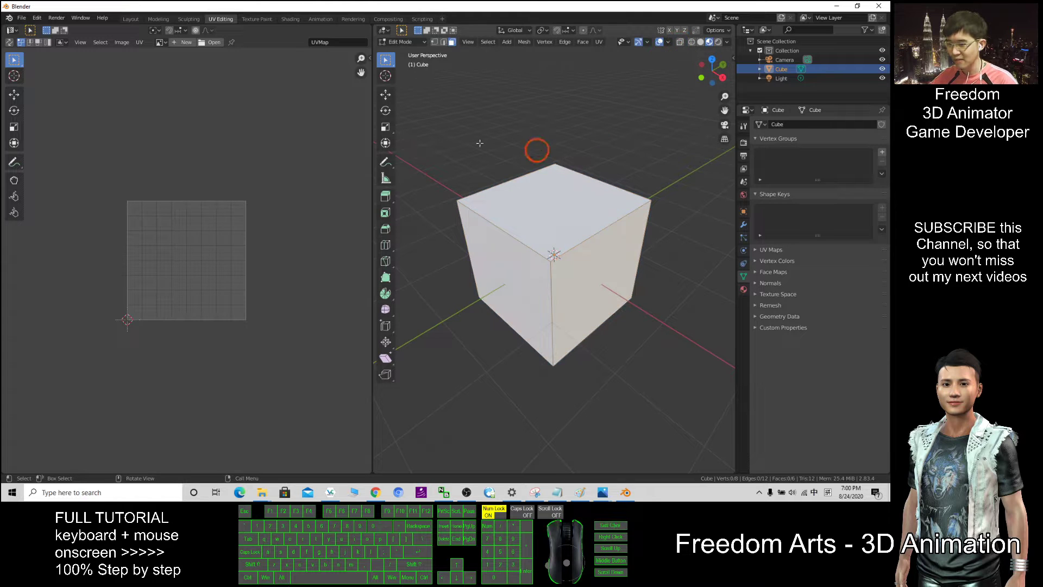
pyautogui.moveTo(452, 132); pyautogui.dragTo(635, 421)
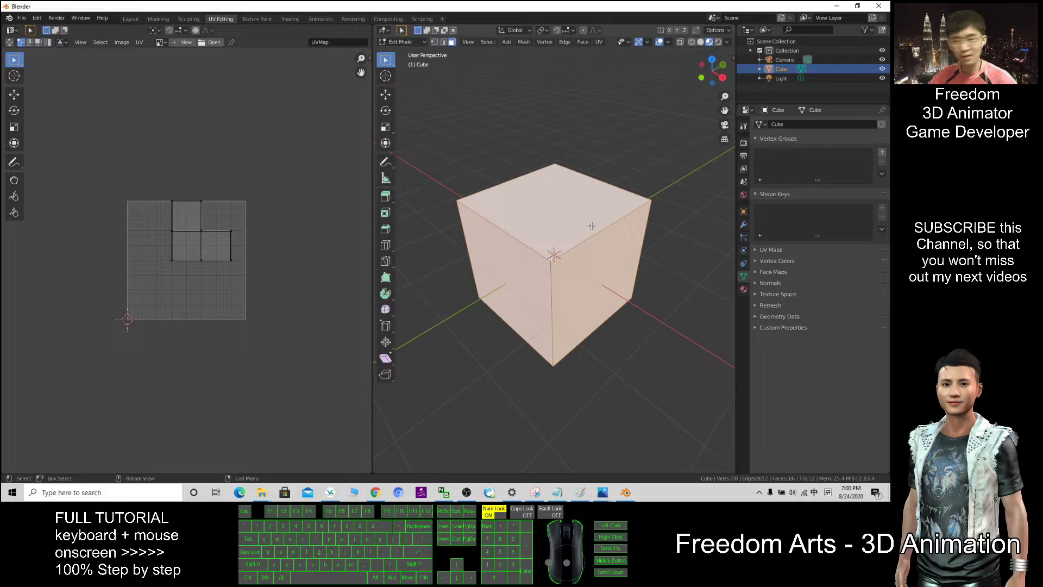
# Turn X-ray back on, box-select all the cube's faces, and clear the selection.
pyautogui.click(679, 42)
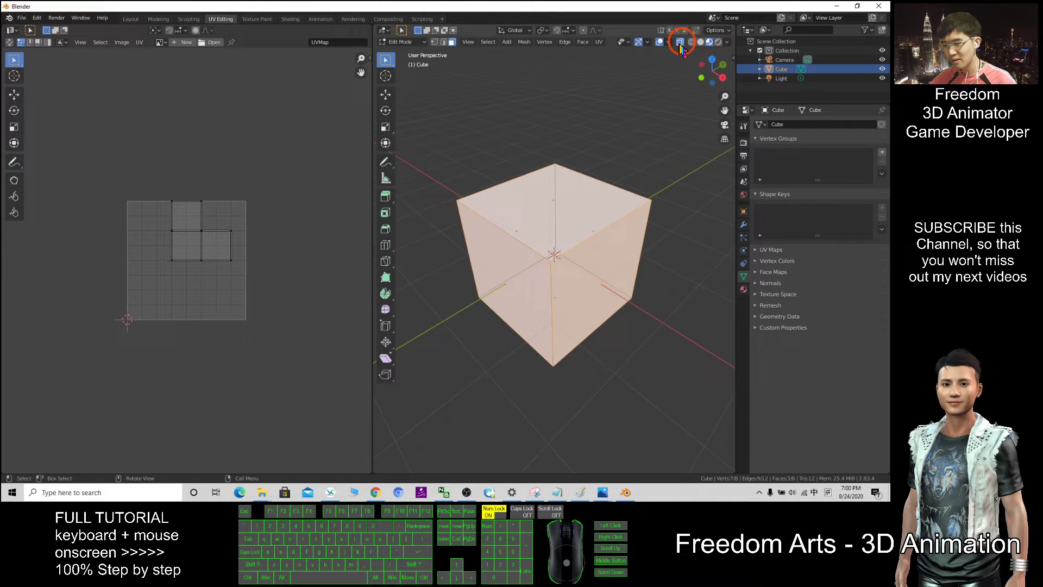
pyautogui.click(503, 197)
pyautogui.click(585, 200)
pyautogui.click(610, 271)
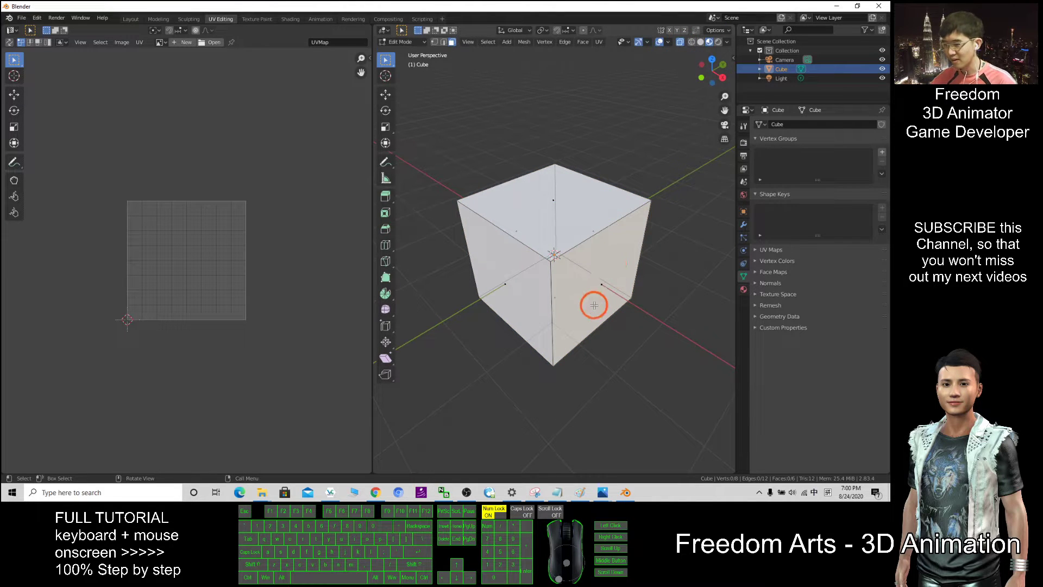
pyautogui.click(593, 305)
pyautogui.click(518, 360)
pyautogui.moveTo(519, 360); pyautogui.dragTo(517, 354, button='middle')
pyautogui.moveTo(466, 116); pyautogui.dragTo(657, 412)
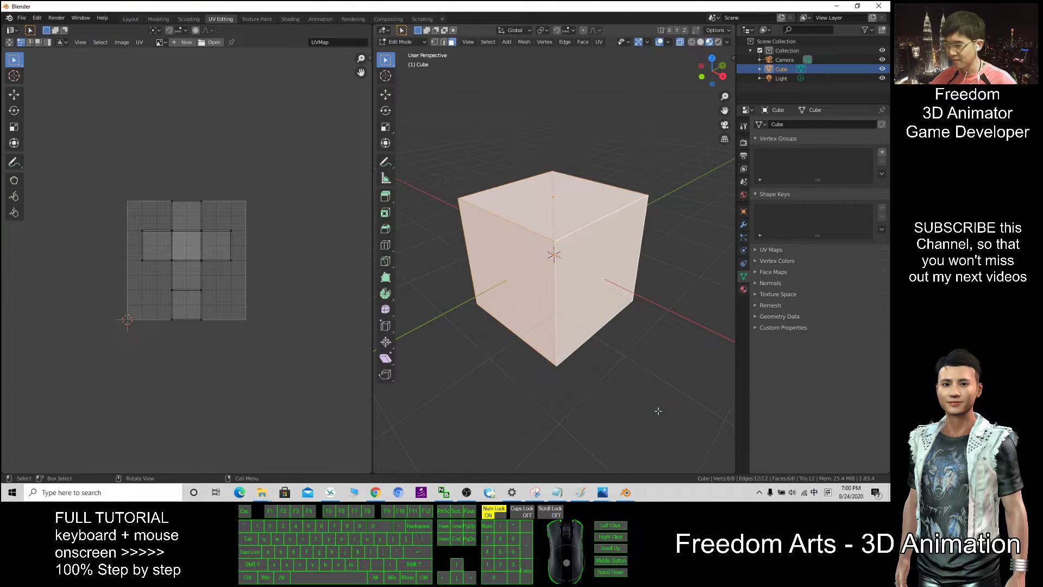
pyautogui.click(659, 393)
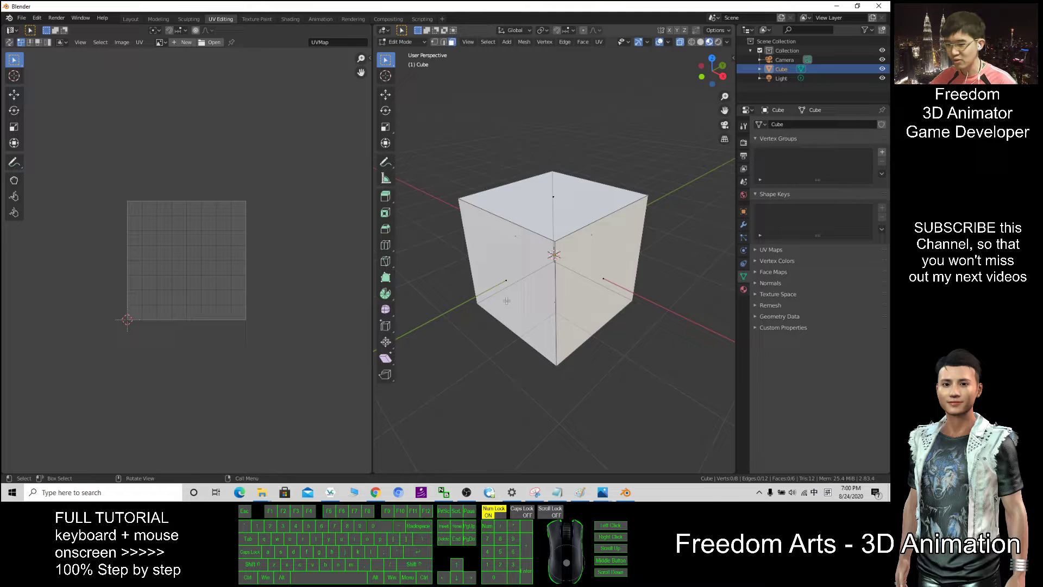
# Select all the cube's faces and set the material's Base Color to an Image Texture.
pyautogui.click(744, 290)
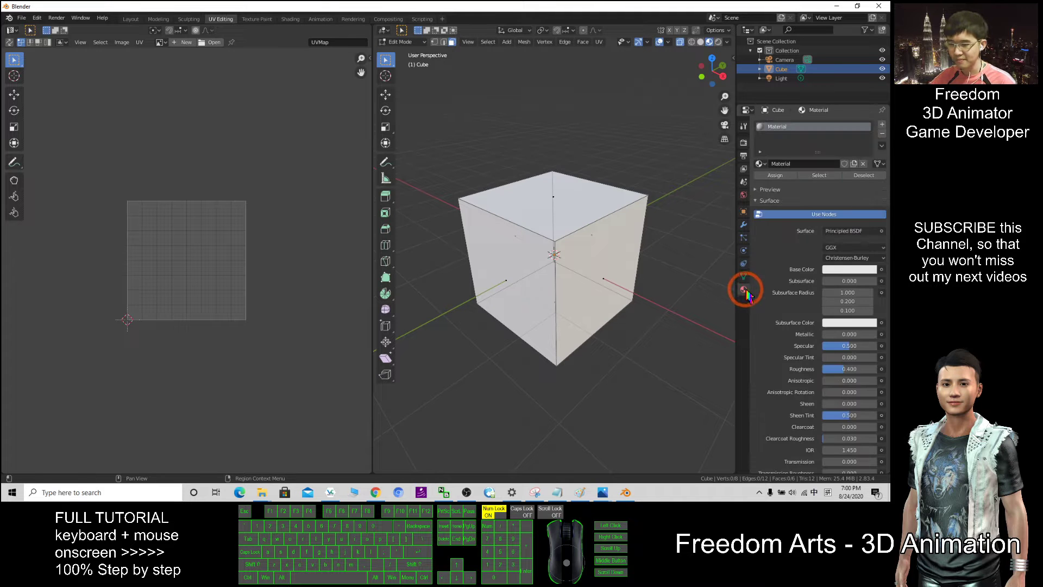
pyautogui.press('a')
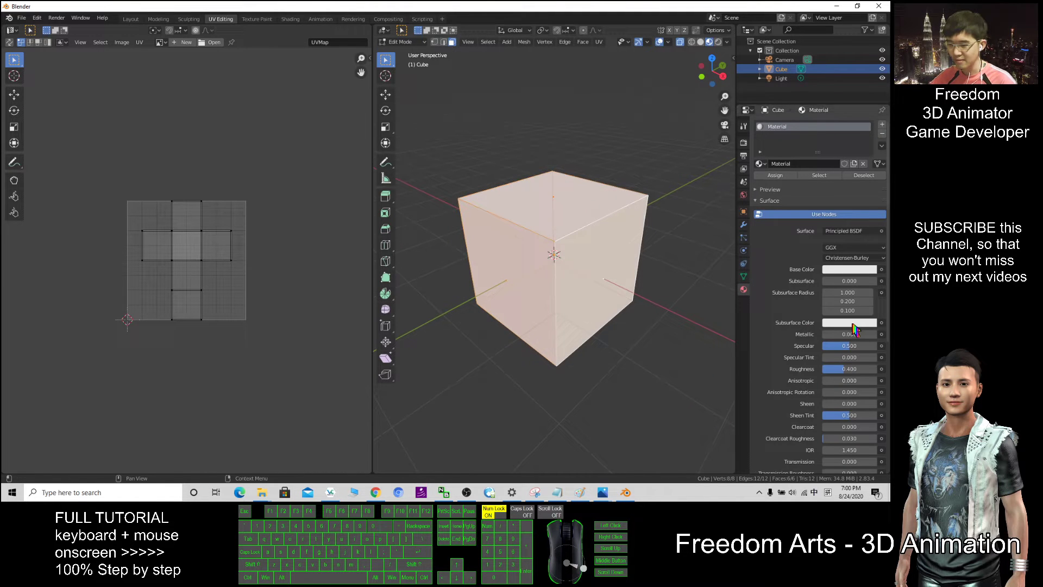
pyautogui.scroll(-2, 826, 279)
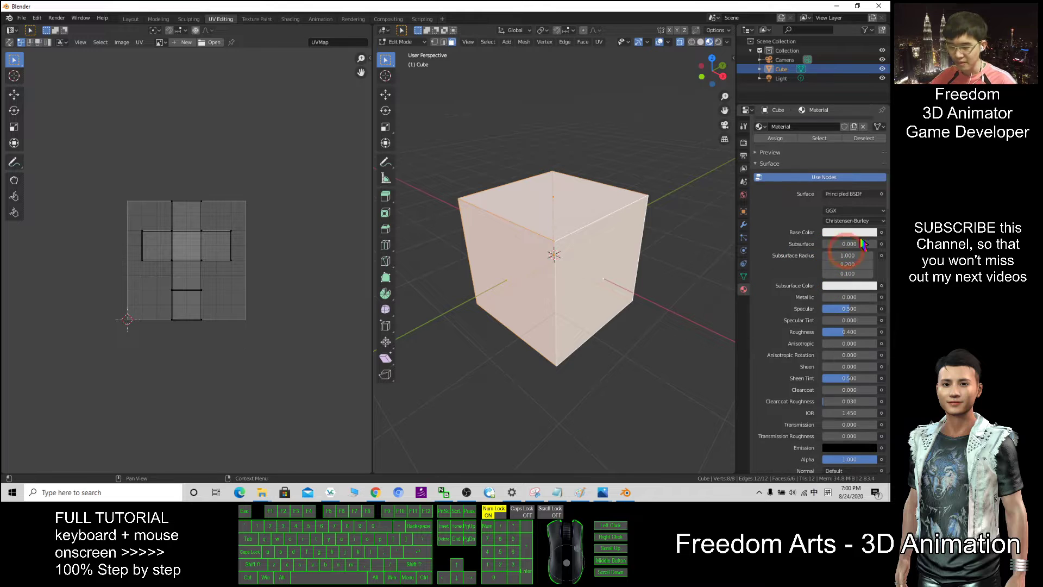
pyautogui.click(881, 232)
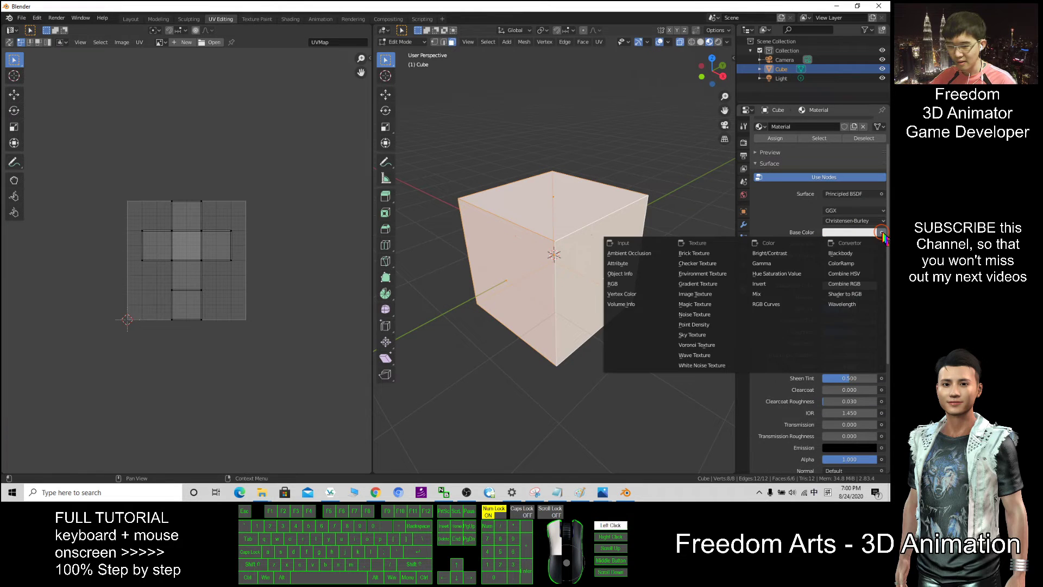
pyautogui.click(354, 162)
pyautogui.click(881, 234)
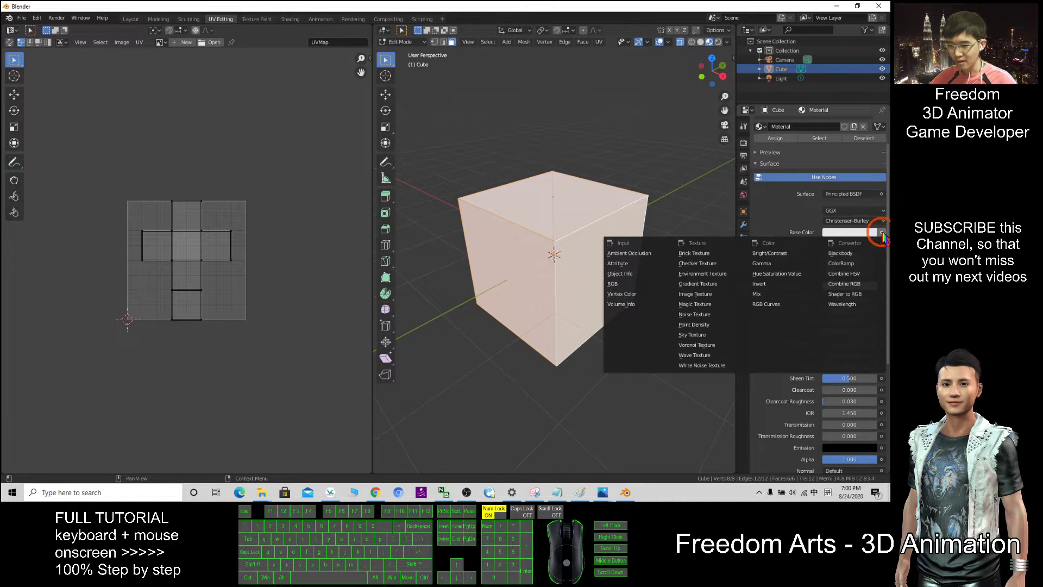
pyautogui.click(698, 294)
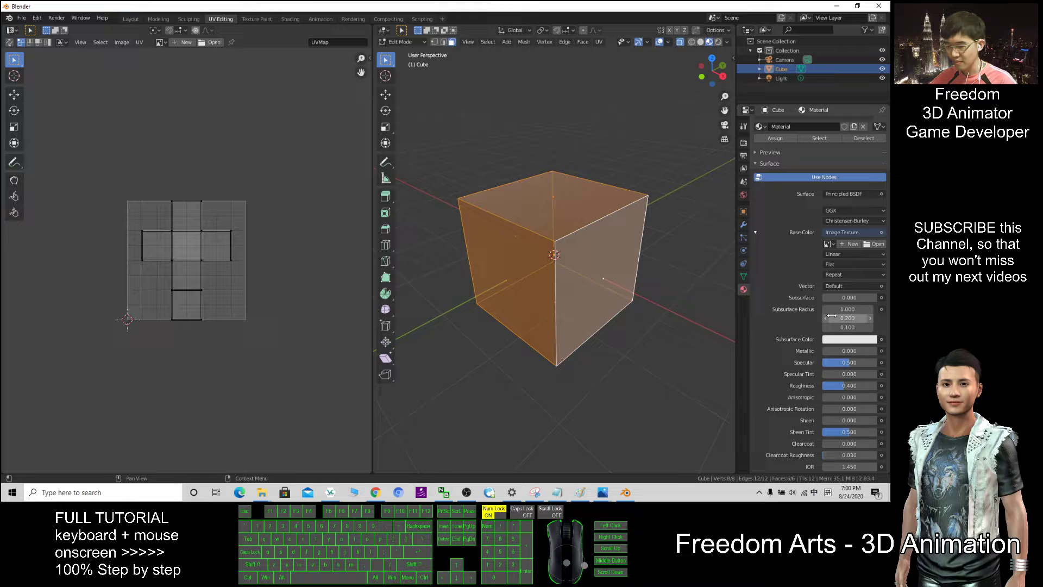
# Load the nine-cube reference image from the Desktop as the Base Color texture and inspect it on the cube.
pyautogui.click(874, 244)
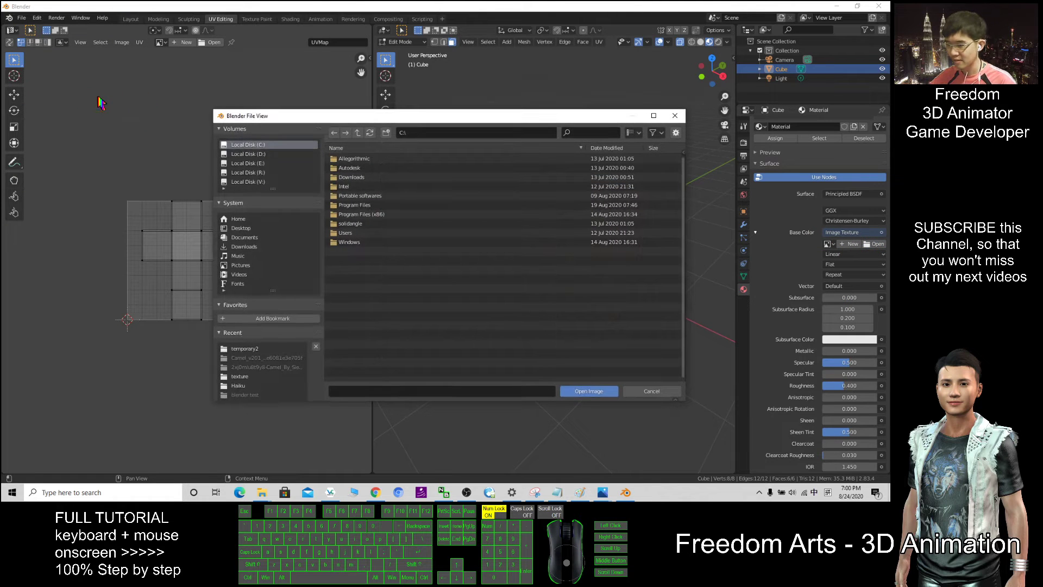
pyautogui.click(240, 228)
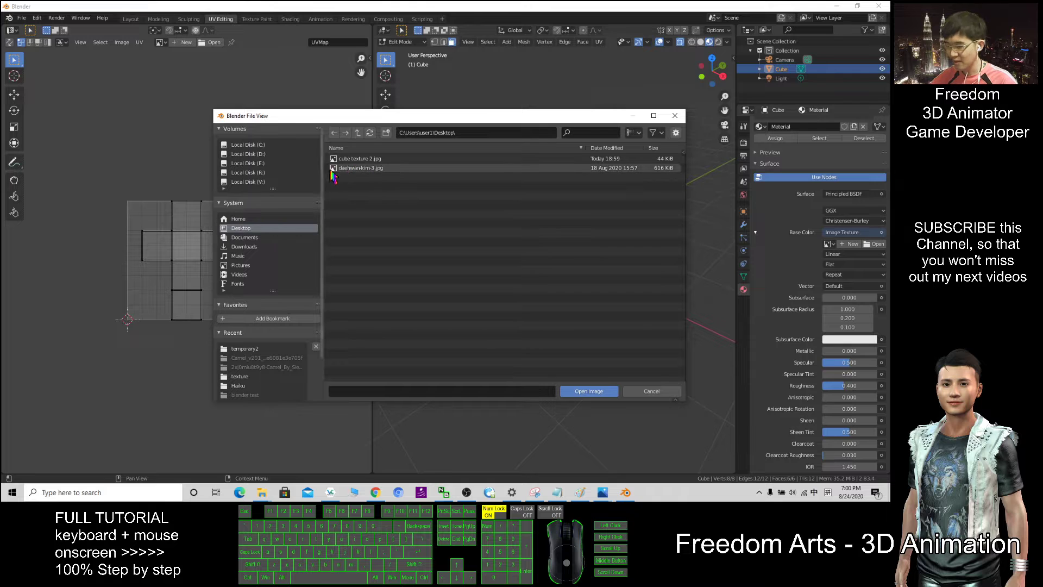
pyautogui.doubleClick(358, 169)
pyautogui.scroll(-6, 273, 291)
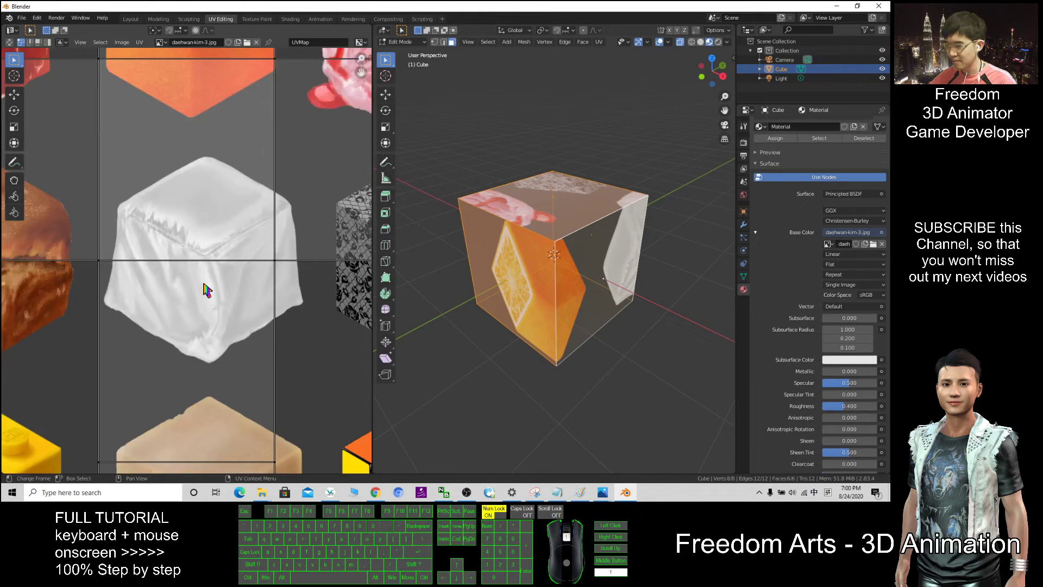
pyautogui.scroll(1, 228, 279)
pyautogui.moveTo(570, 288)
pyautogui.mouseDown(button='middle')
pyautogui.moveTo(588, 296)
pyautogui.moveTo(668, 269)
pyautogui.moveTo(590, 280)
pyautogui.mouseUp(button='middle')
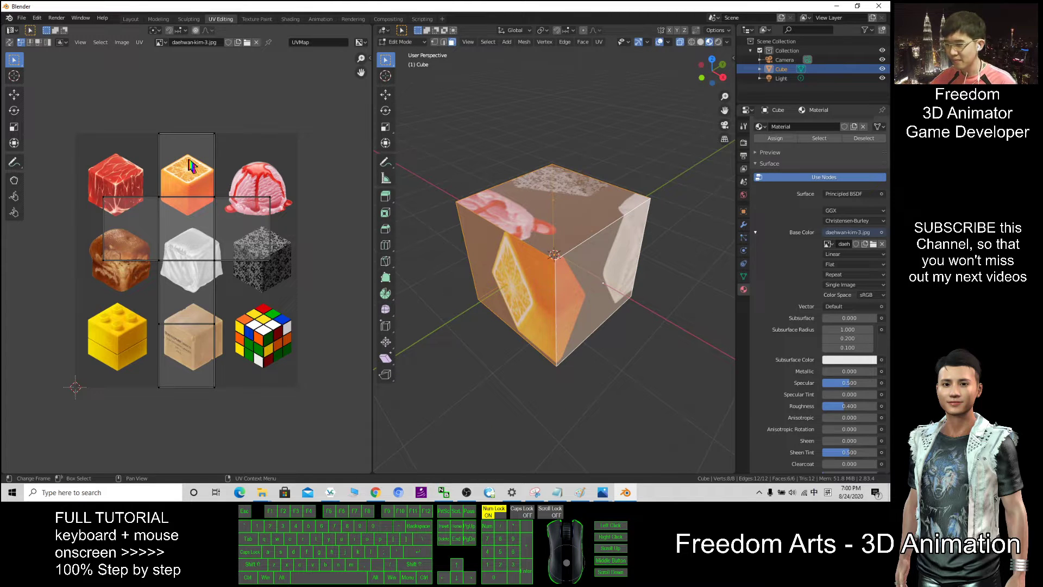
# Select the cube's top face and move its UV square onto the orange cube in the texture image.
pyautogui.click(556, 217)
pyautogui.scroll(-5, 584, 249)
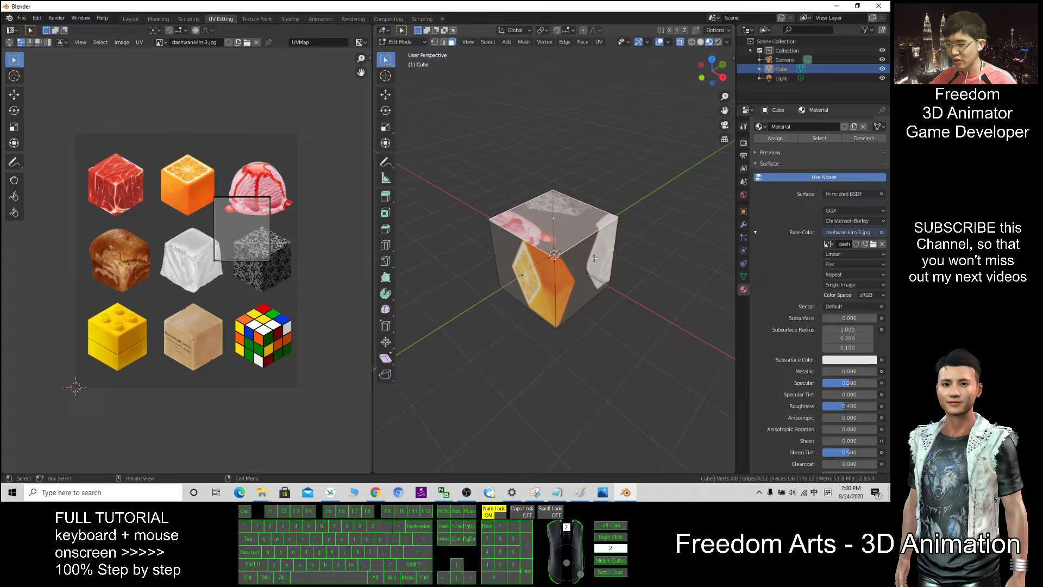
pyautogui.click(554, 219)
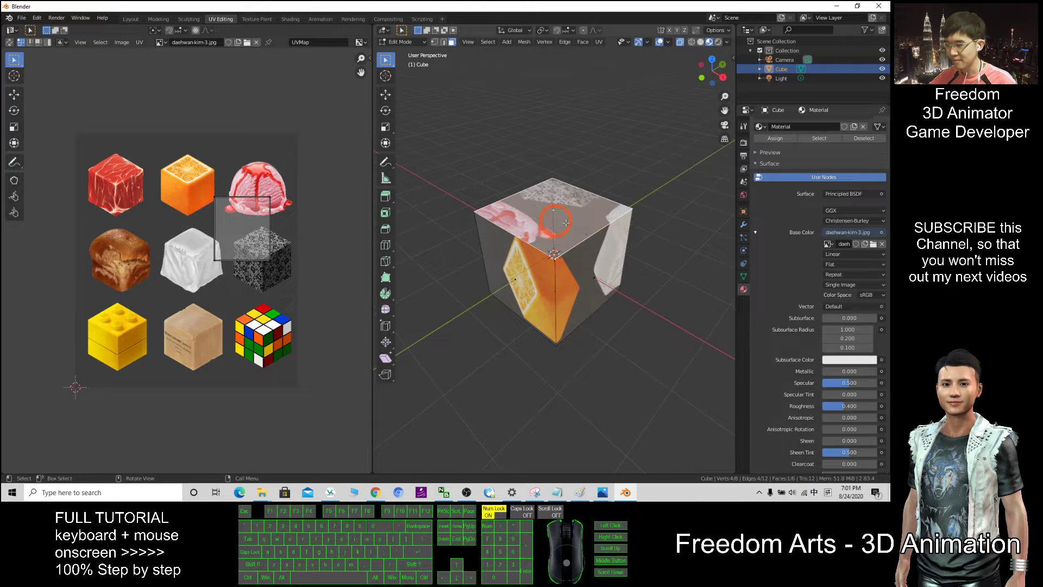
pyautogui.scroll(3, 558, 253)
pyautogui.scroll(-2, 558, 253)
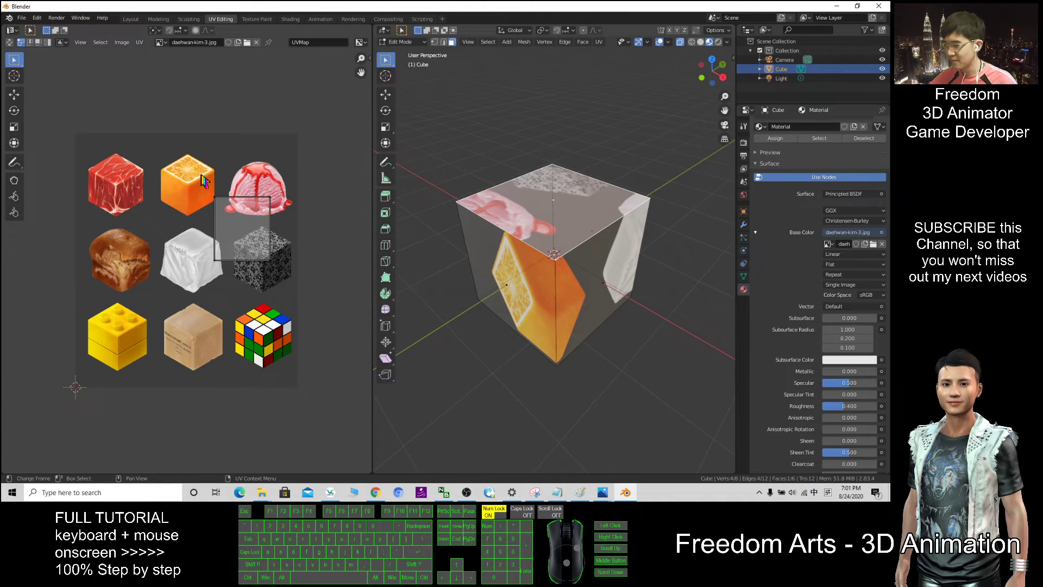
pyautogui.scroll(5, 217, 229)
pyautogui.scroll(-5, 218, 229)
pyautogui.scroll(2, 220, 156)
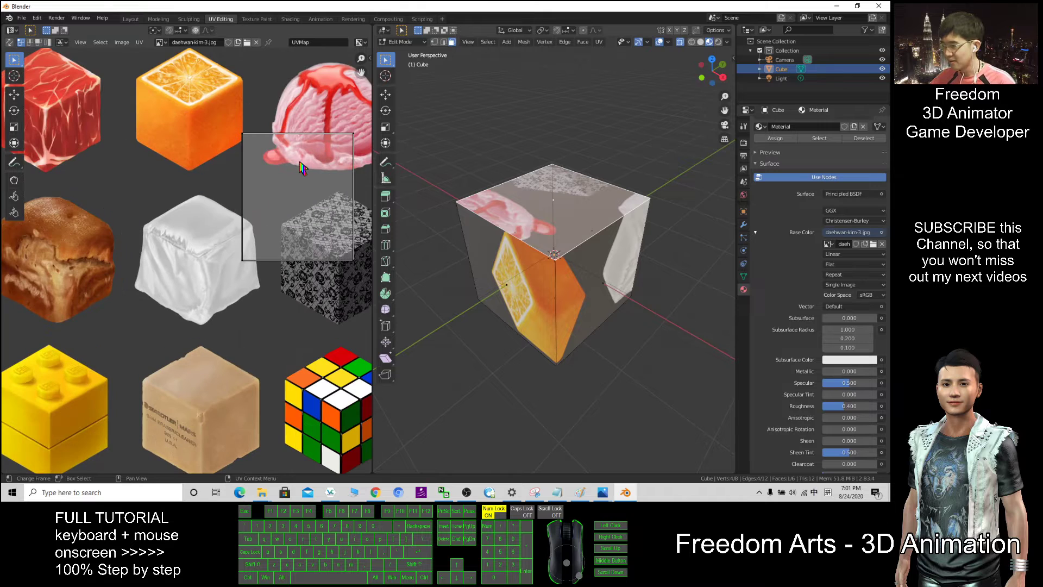
pyautogui.keyDown('shift'); pyautogui.moveTo(280, 151); pyautogui.dragTo(222, 201, button='middle'); pyautogui.keyUp('shift')
pyautogui.scroll(2, 223, 201)
pyautogui.scroll(-2, 220, 200)
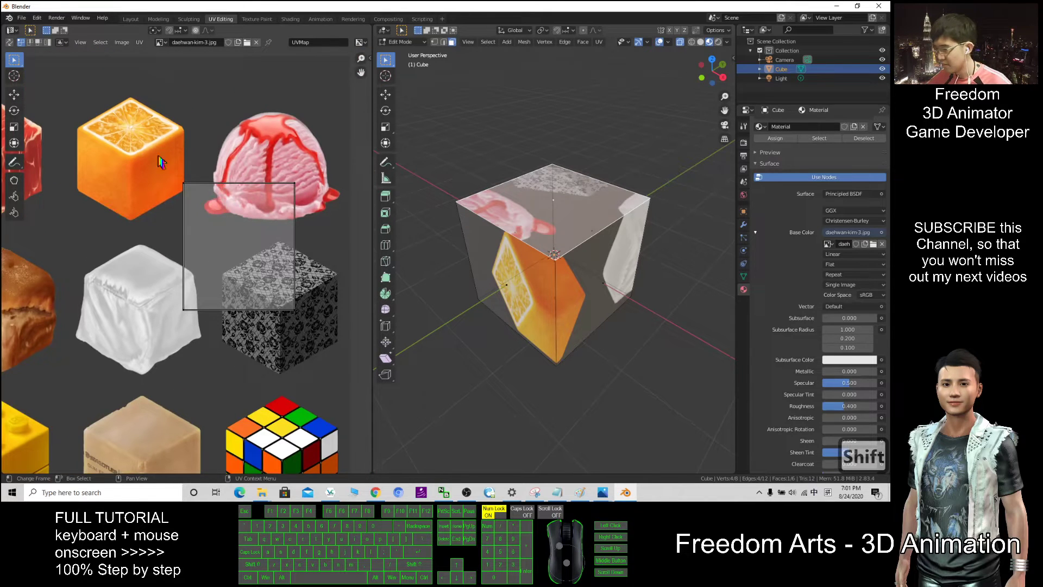
pyautogui.moveTo(135, 144); pyautogui.dragTo(278, 311)
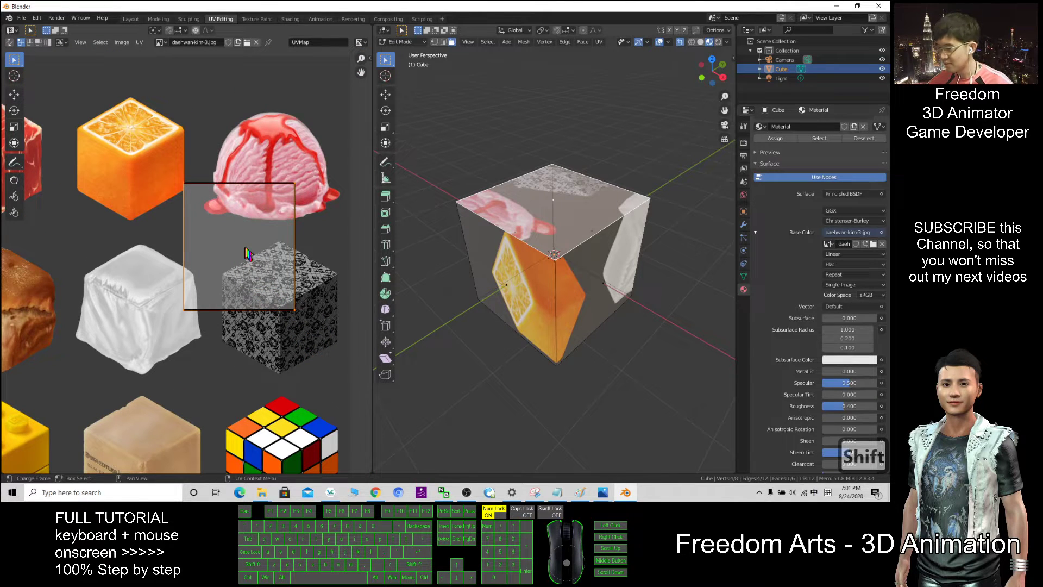
pyautogui.click(14, 94)
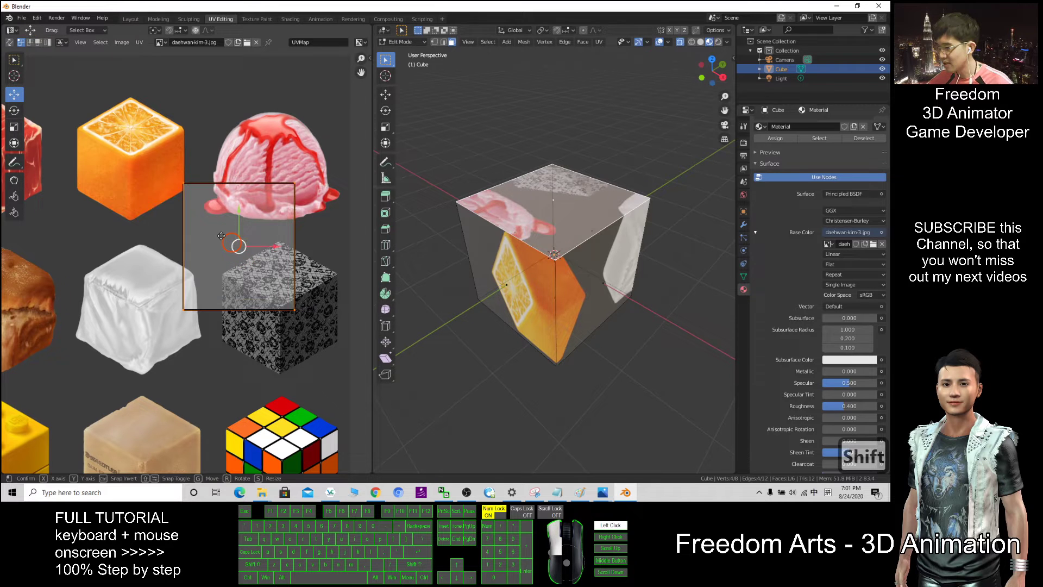
pyautogui.moveTo(240, 245); pyautogui.dragTo(129, 147)
pyautogui.scroll(-3, 300, 220)
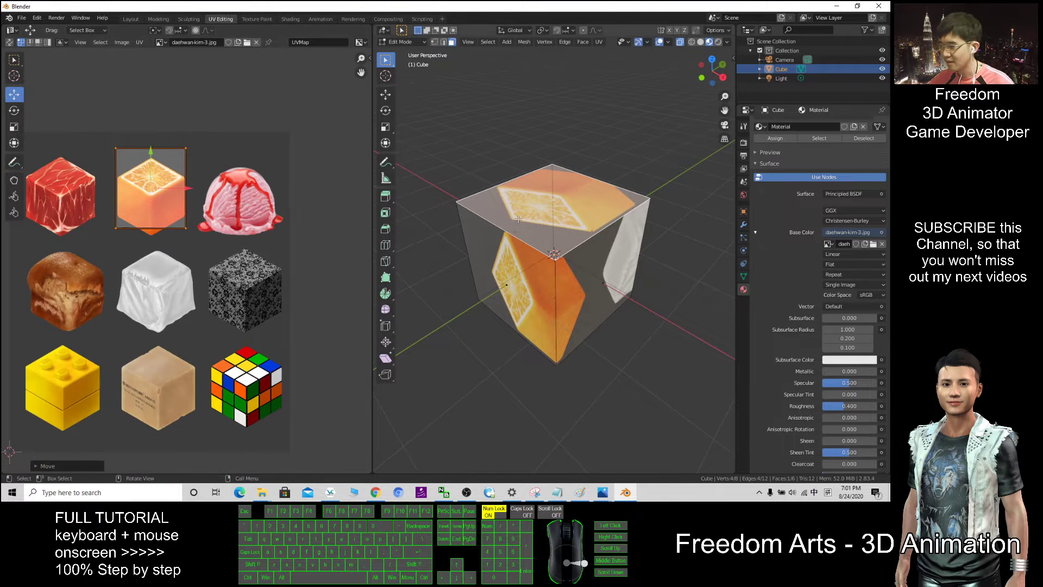
# Rotate the top face's UV square clockwise by about 45° into a diamond over the orange cube.
pyautogui.keyDown('shift'); pyautogui.moveTo(231, 236); pyautogui.dragTo(296, 303, button='middle'); pyautogui.keyUp('shift')
pyautogui.scroll(3, 296, 303)
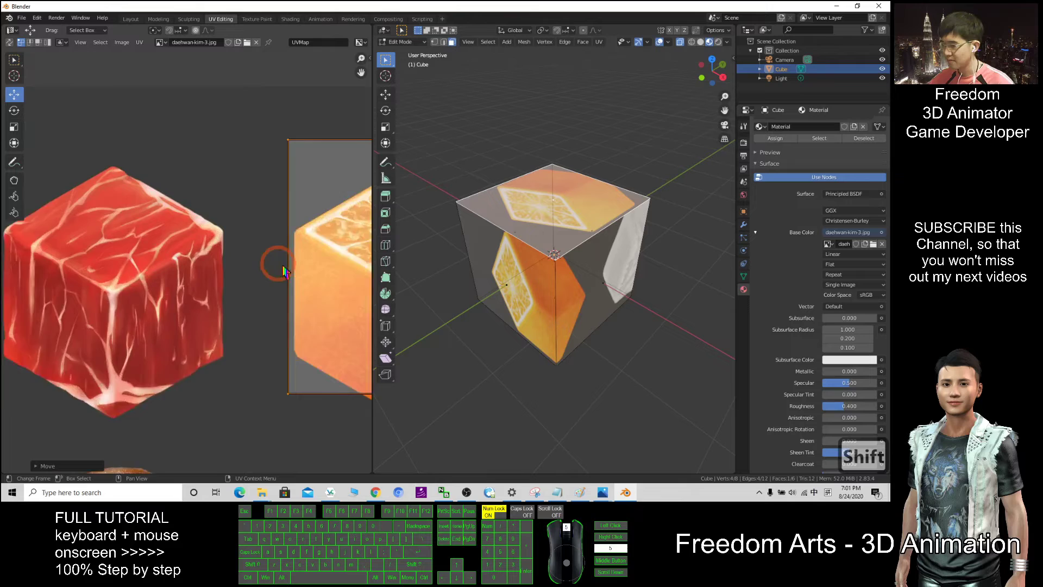
pyautogui.keyDown('shift'); pyautogui.moveTo(275, 261); pyautogui.dragTo(186, 261, button='middle'); pyautogui.keyUp('shift')
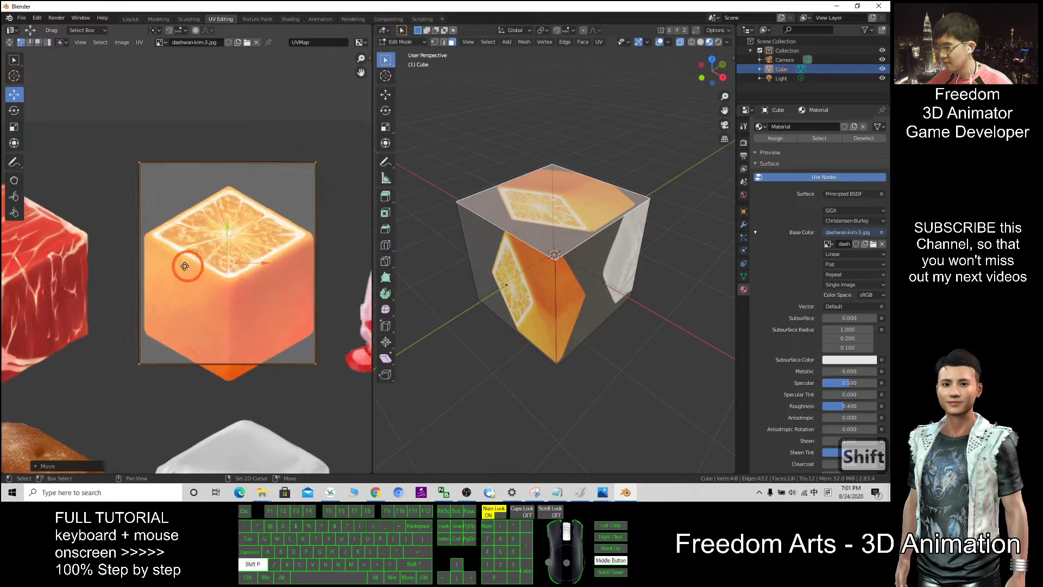
pyautogui.click(15, 113)
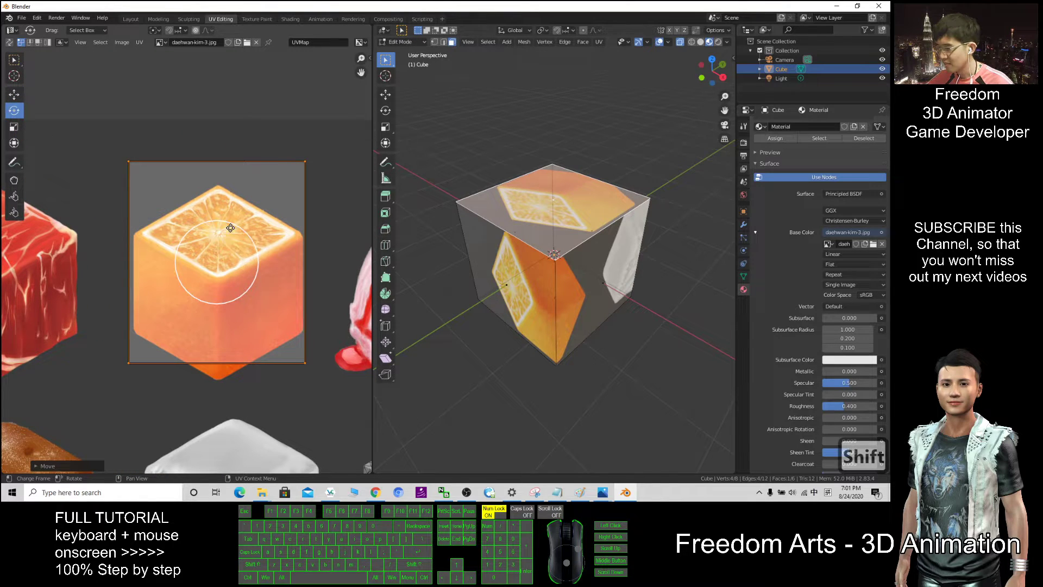
pyautogui.moveTo(232, 225); pyautogui.dragTo(250, 249)
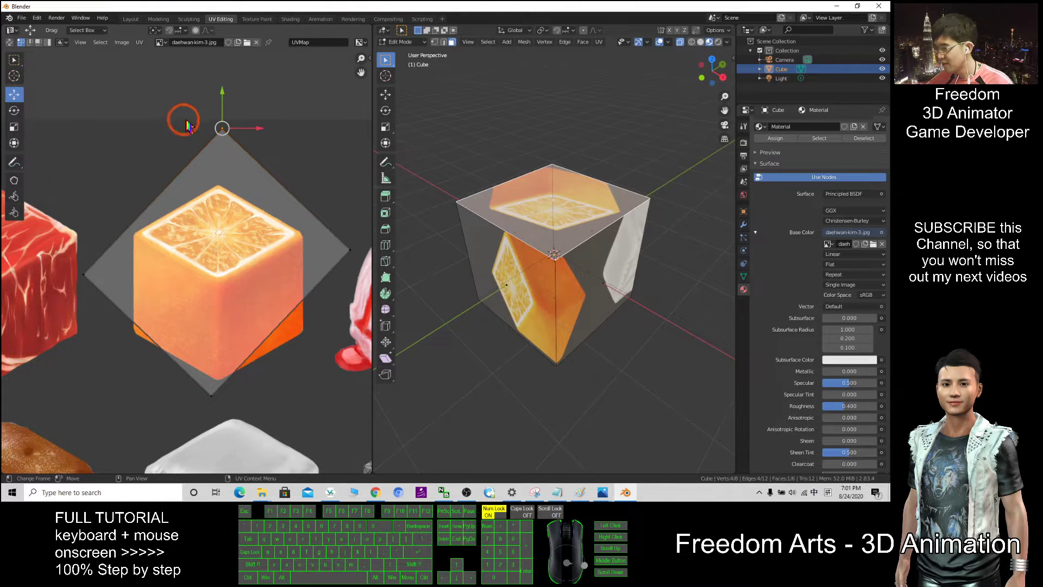
# Move the top face's four UV corners onto the corners of the orange cube's sliced top surface.
pyautogui.moveTo(223, 128); pyautogui.dragTo(217, 188)
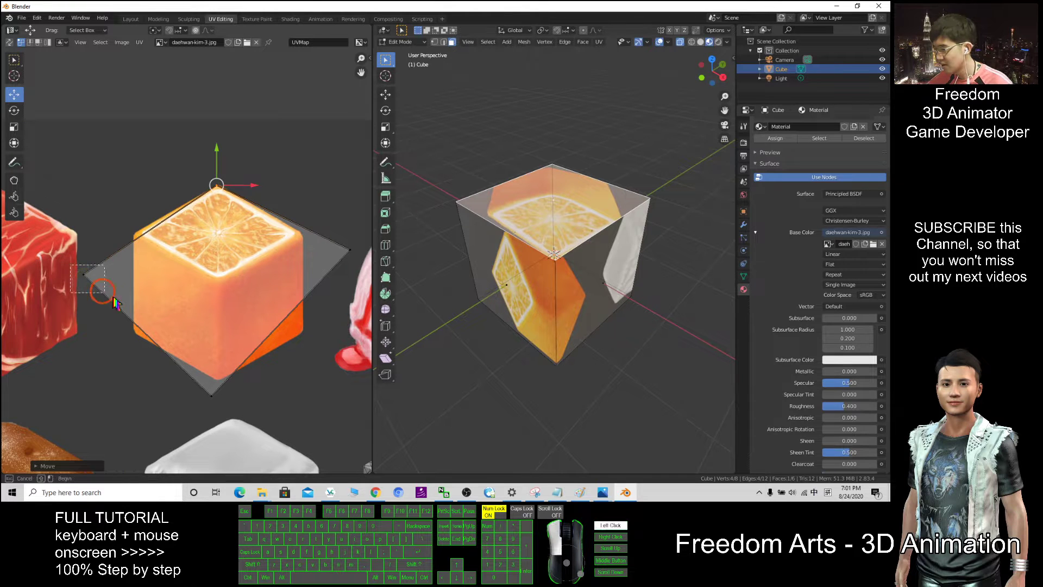
pyautogui.click(85, 272)
pyautogui.moveTo(85, 272); pyautogui.dragTo(134, 233)
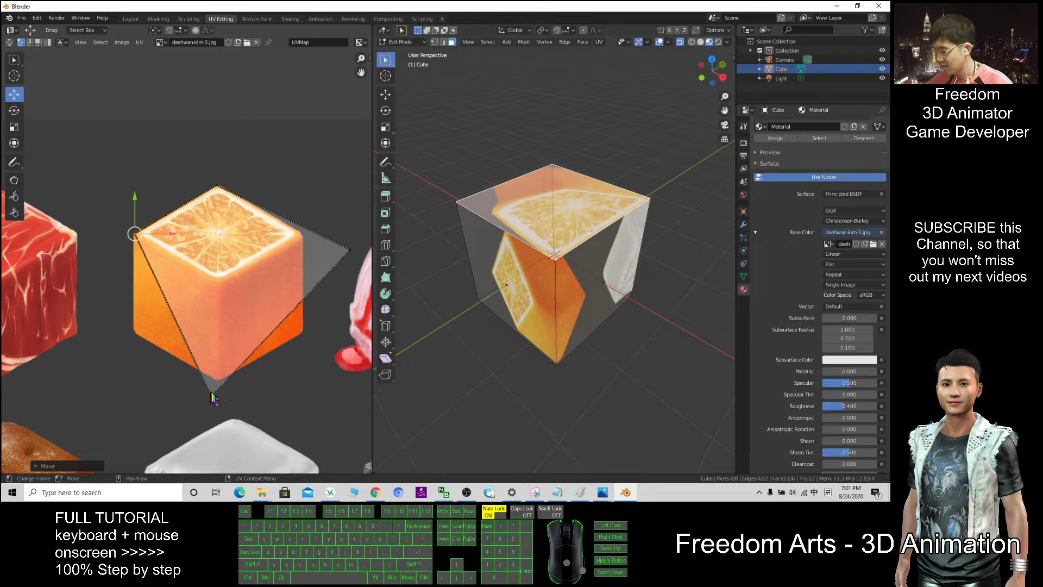
pyautogui.moveTo(213, 397); pyautogui.dragTo(218, 280)
pyautogui.scroll(2, 302, 220)
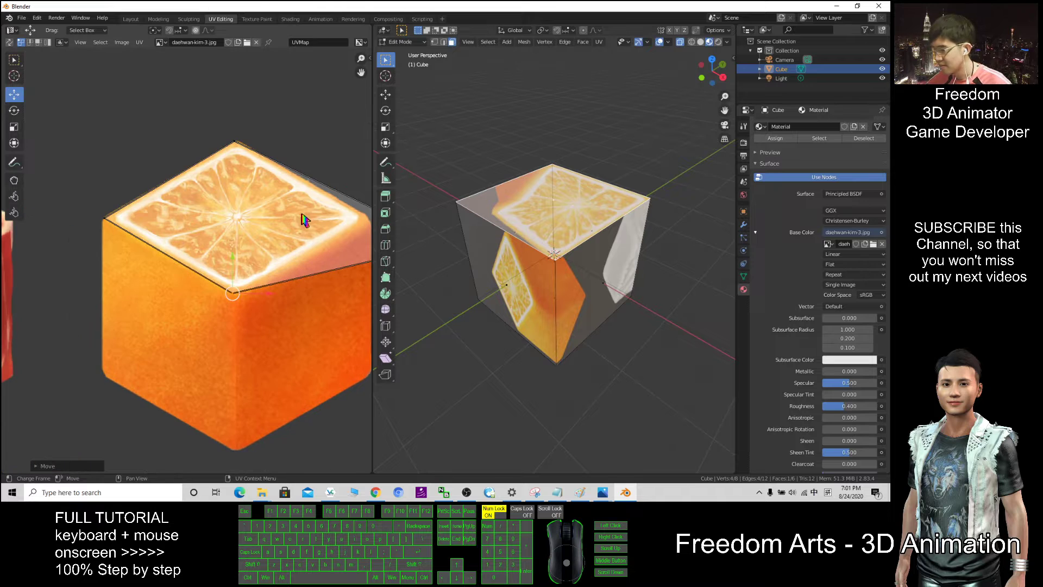
pyautogui.keyDown('shift'); pyautogui.moveTo(303, 215); pyautogui.dragTo(207, 222, button='middle'); pyautogui.keyUp('shift')
pyautogui.scroll(2, 272, 218)
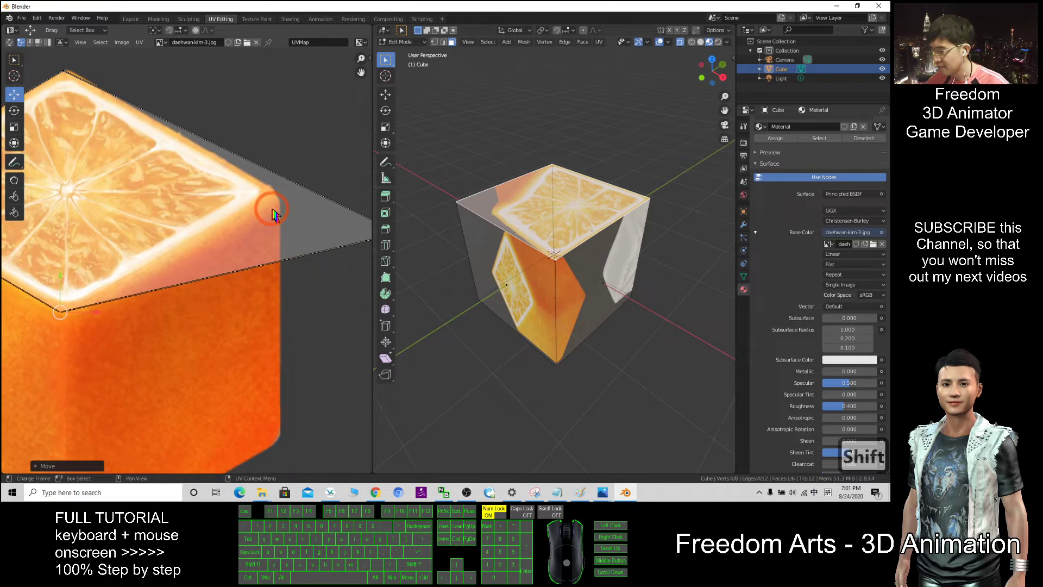
pyautogui.scroll(-2, 272, 213)
pyautogui.moveTo(325, 255); pyautogui.dragTo(249, 233)
# Inspect the cube's textured top, reselect that face and nudge its right UV corner onto the slice's right tip.
pyautogui.click(645, 142)
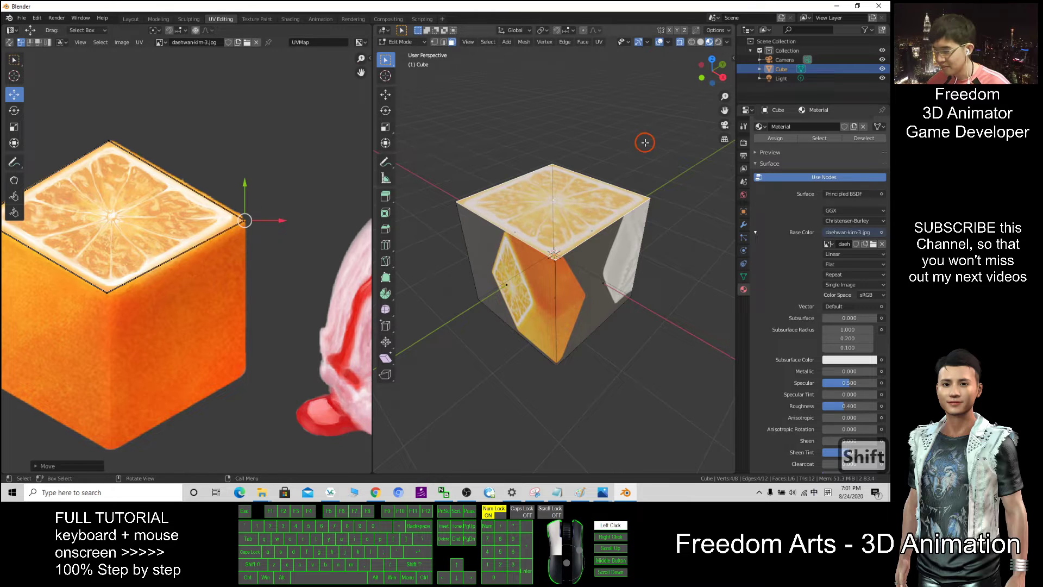
pyautogui.moveTo(624, 153); pyautogui.dragTo(624, 170, button='middle')
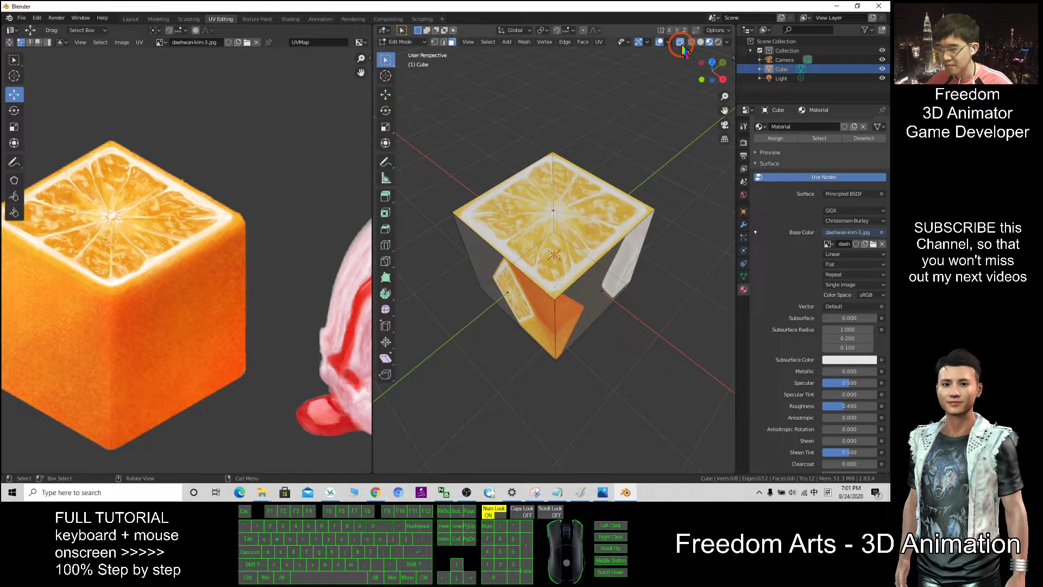
pyautogui.moveTo(586, 356); pyautogui.dragTo(625, 380, button='middle')
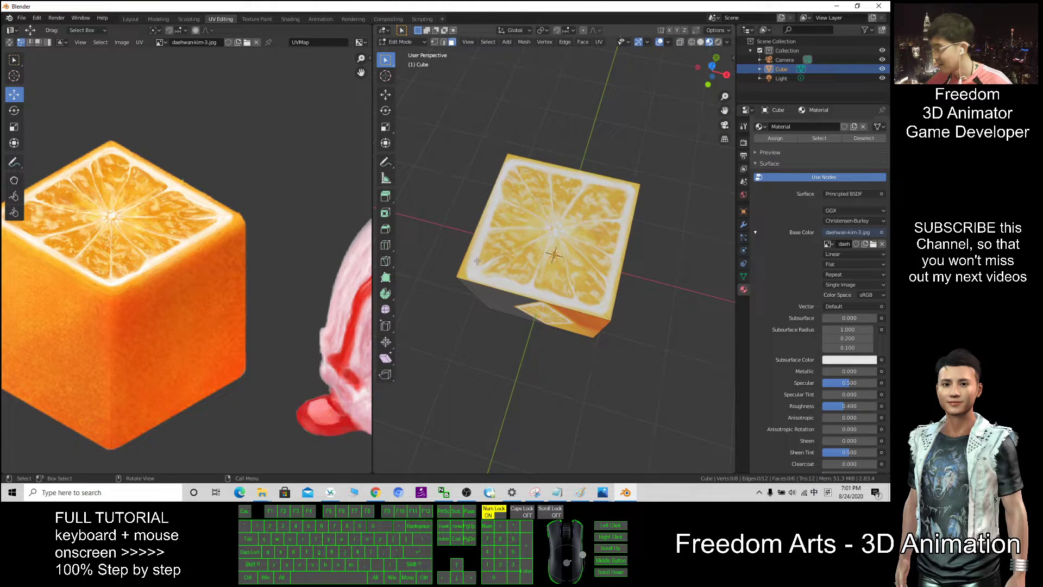
pyautogui.click(536, 208)
pyautogui.scroll(-2, 159, 235)
pyautogui.scroll(2, 131, 247)
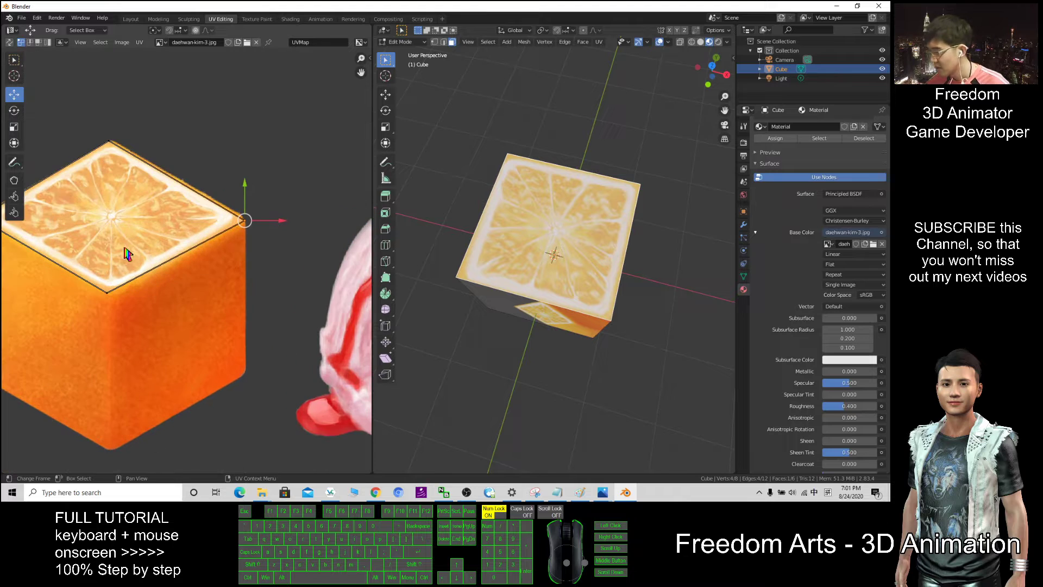
pyautogui.moveTo(131, 243); pyautogui.dragTo(164, 256, button='middle')
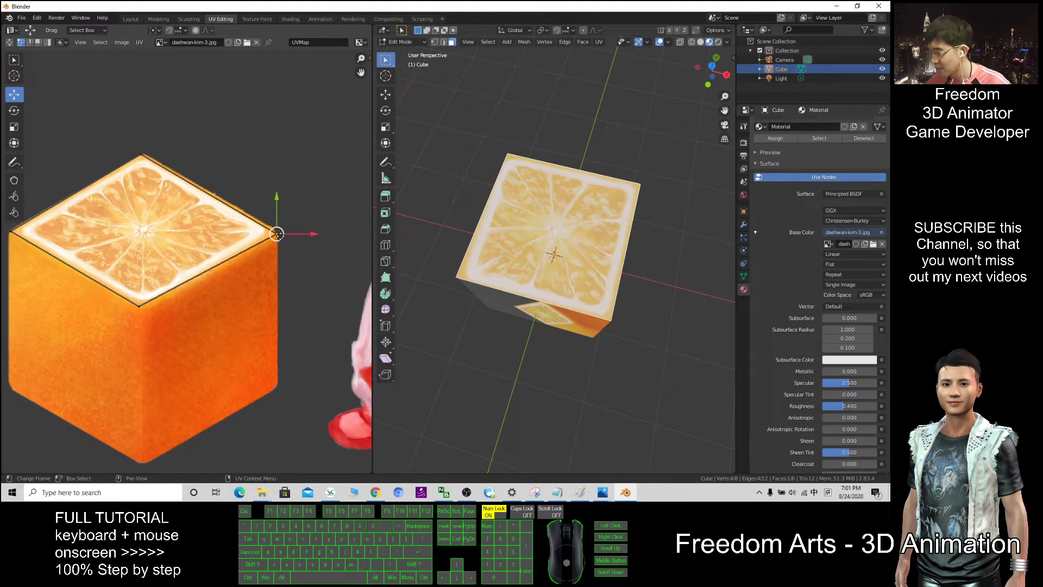
pyautogui.moveTo(277, 233); pyautogui.dragTo(279, 232)
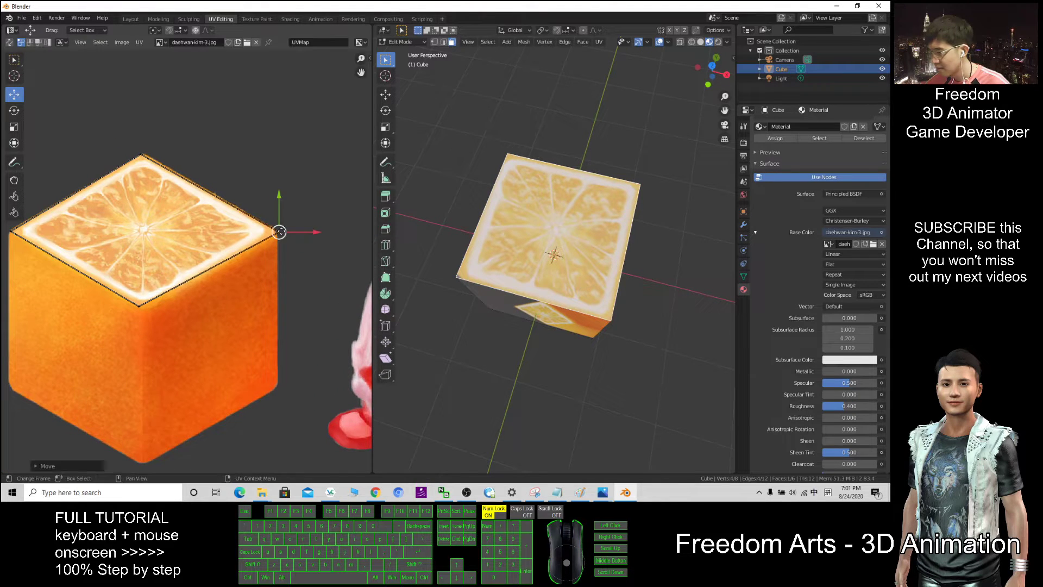
pyautogui.scroll(-3, 151, 292)
pyautogui.scroll(-2, 614, 355)
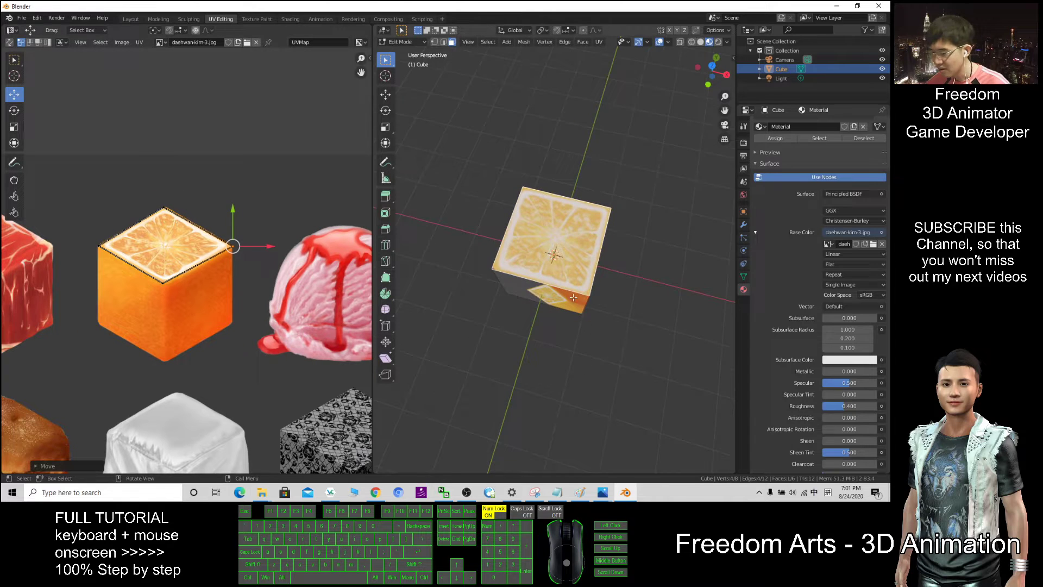
# Select an adjacent side face and align its upper two UV corners with the top edge of the orange cube's left side.
pyautogui.moveTo(617, 358); pyautogui.dragTo(484, 274, button='middle')
pyautogui.click(508, 287)
pyautogui.scroll(-3, 179, 345)
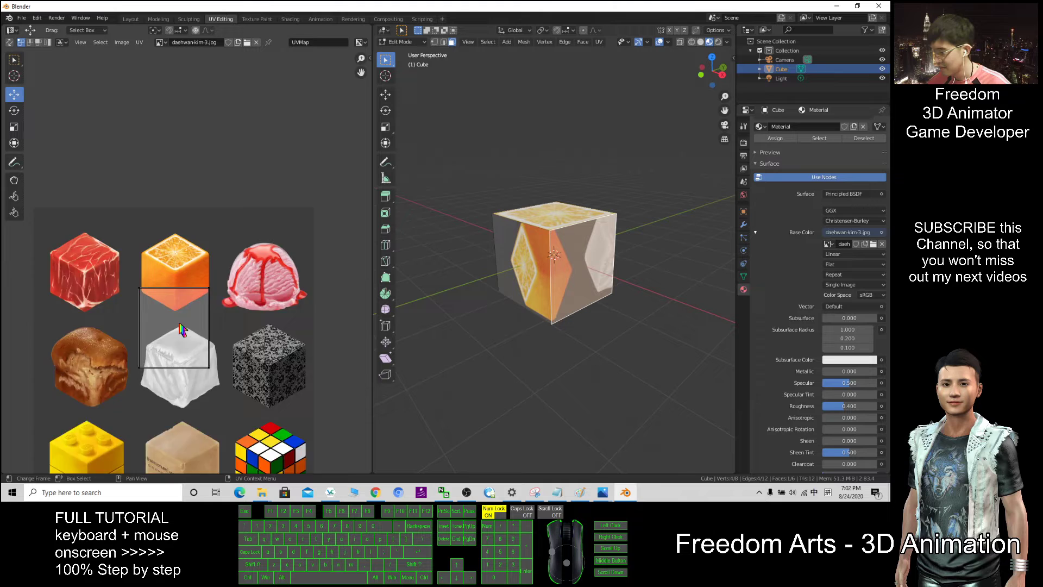
pyautogui.scroll(3, 181, 329)
pyautogui.moveTo(92, 315); pyautogui.dragTo(97, 242)
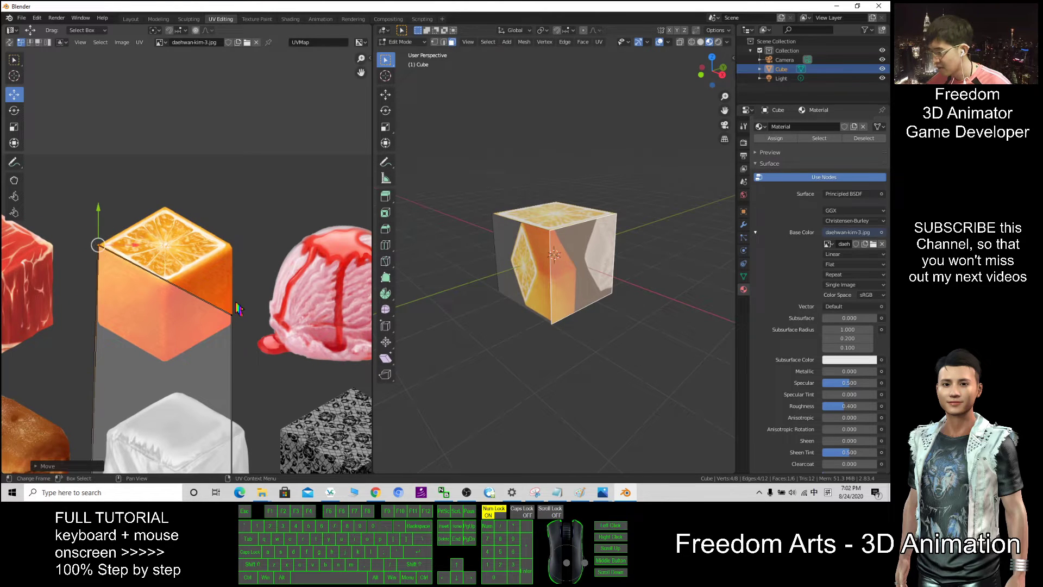
pyautogui.moveTo(232, 312); pyautogui.dragTo(163, 284)
# Move the side face's two lower UV corners onto the bottom corners of the orange cube's left side.
pyautogui.scroll(-3, 179, 288)
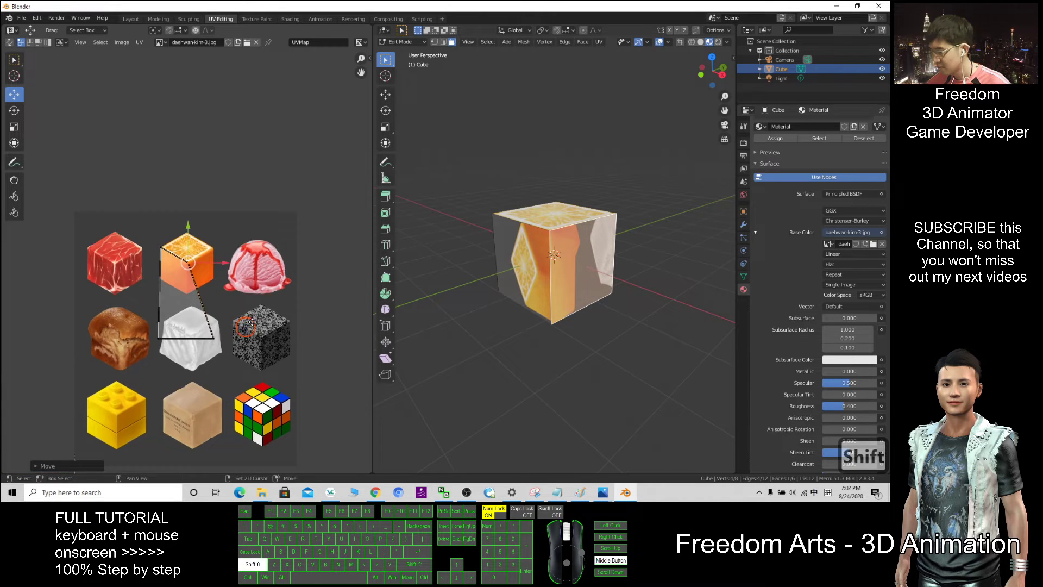
pyautogui.scroll(3, 225, 296)
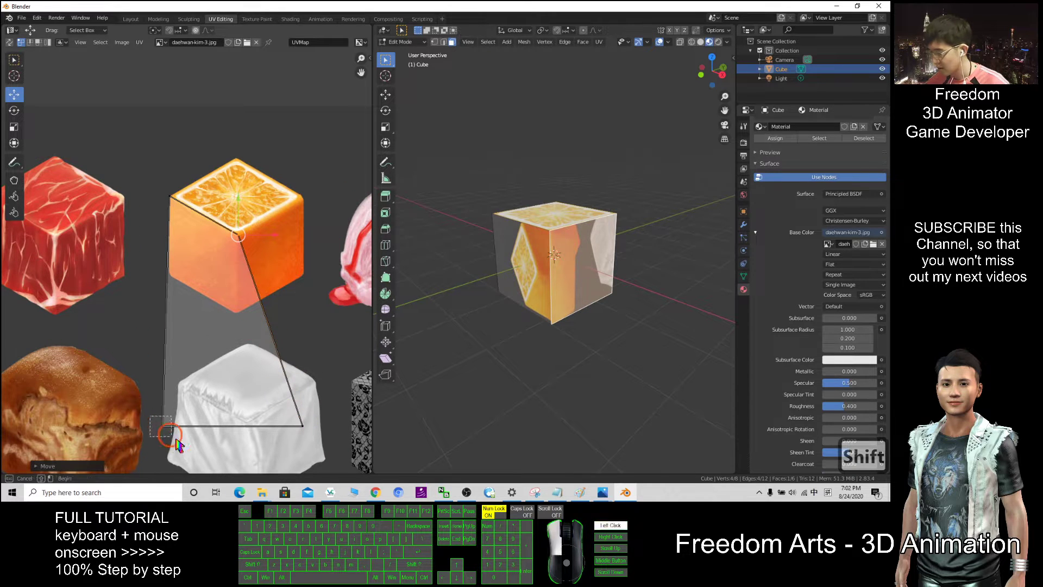
pyautogui.moveTo(163, 427); pyautogui.dragTo(170, 273)
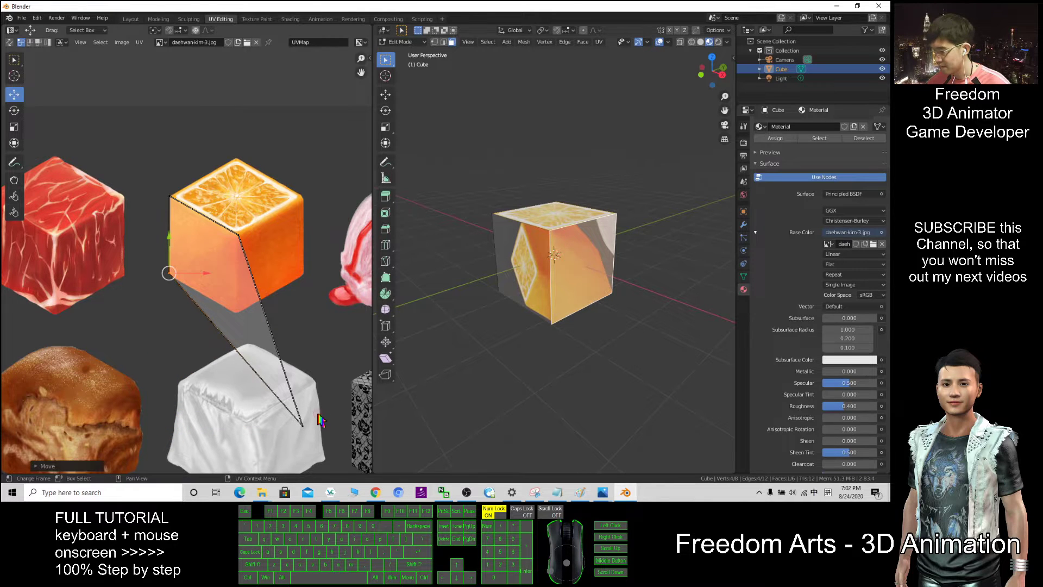
pyautogui.click(301, 426)
pyautogui.moveTo(300, 425); pyautogui.dragTo(237, 315)
pyautogui.moveTo(543, 304); pyautogui.dragTo(507, 319, button='middle')
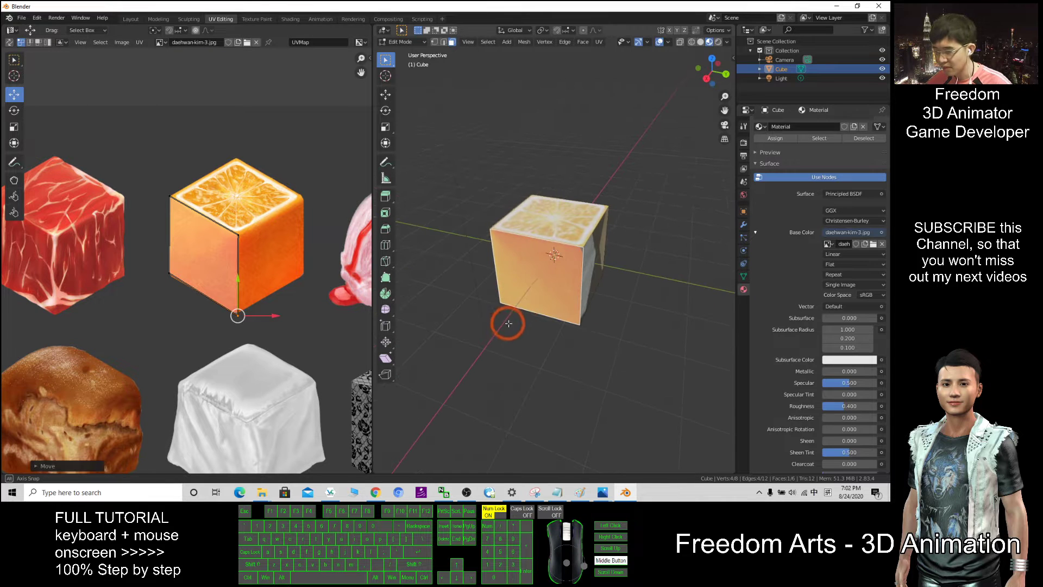
# Select the next side face and move its UV square so its upper-left corner meets the orange cube's central corner.
pyautogui.moveTo(616, 251); pyautogui.dragTo(479, 244, button='middle')
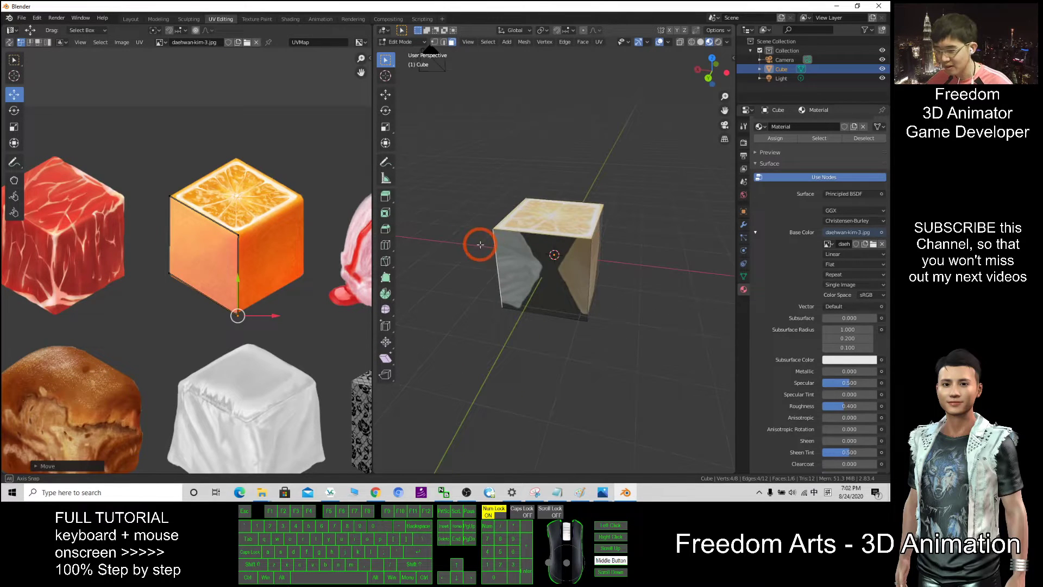
pyautogui.click(544, 264)
pyautogui.scroll(-6, 206, 394)
pyautogui.scroll(3, 206, 394)
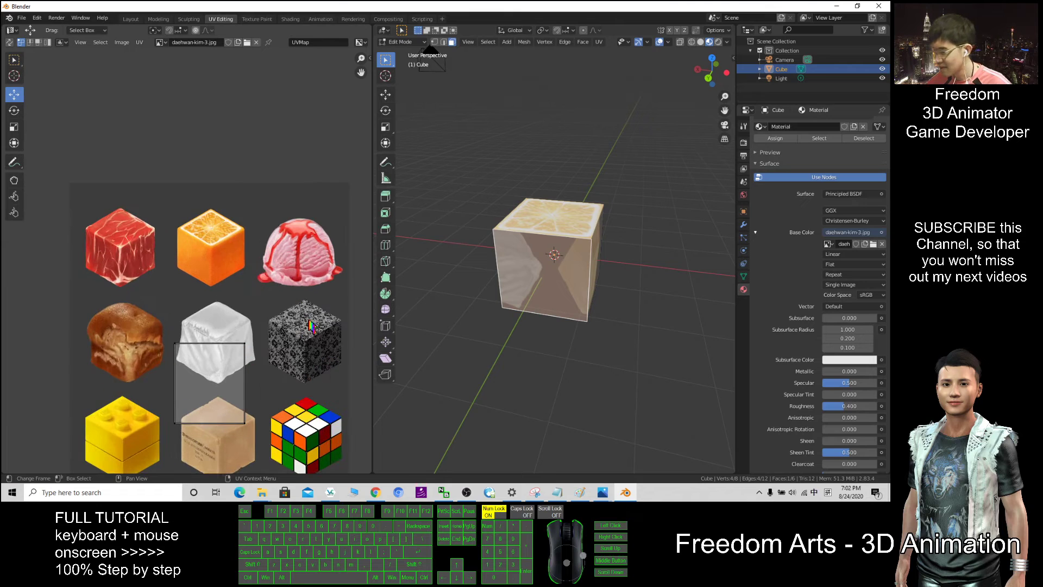
pyautogui.moveTo(207, 396); pyautogui.dragTo(243, 288)
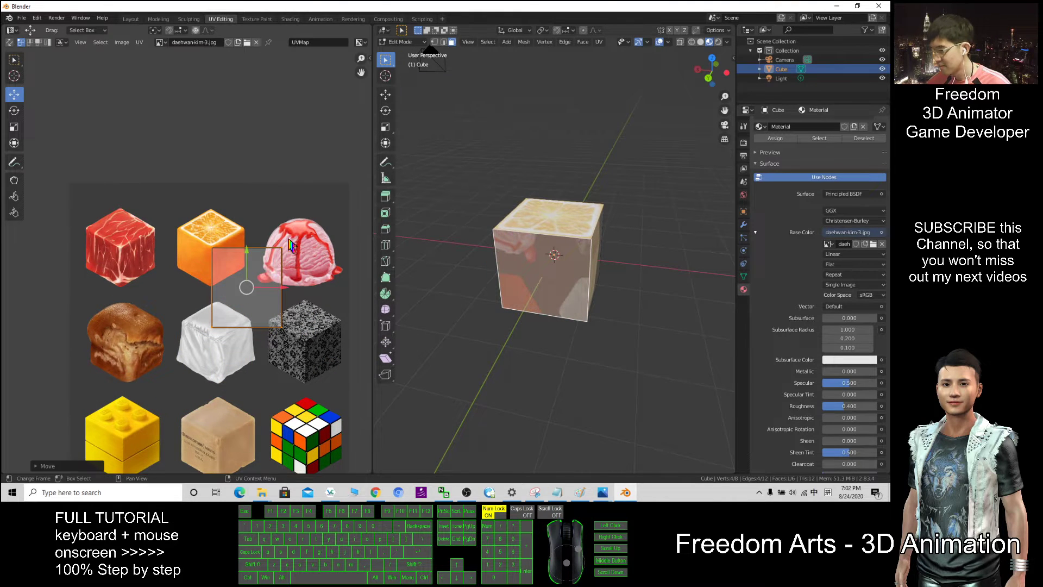
# Fit the face's remaining three UV corners to the corners of the orange cube's right side.
pyautogui.scroll(1, 250, 288)
pyautogui.moveTo(311, 244); pyautogui.dragTo(257, 222)
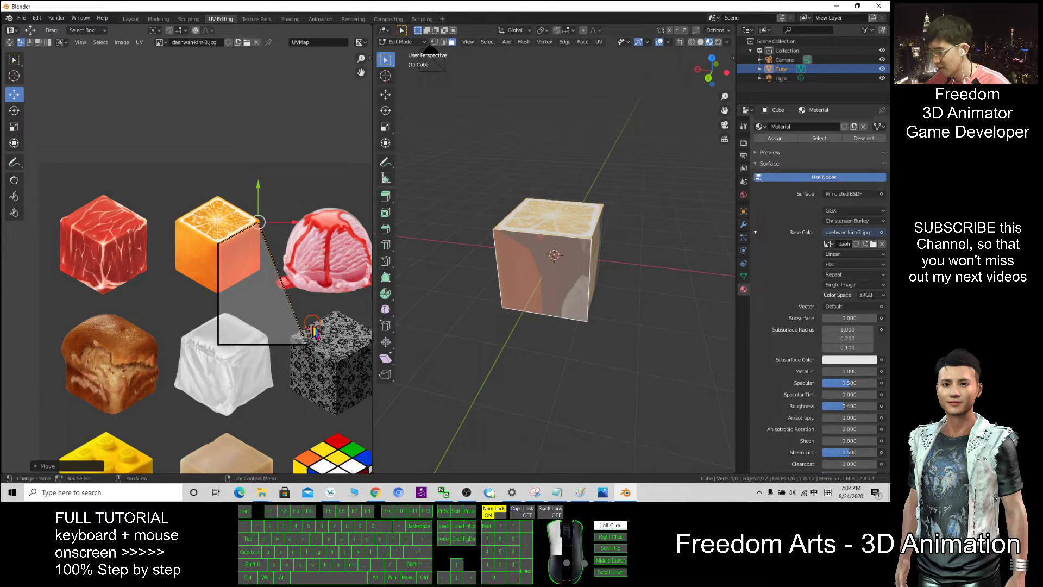
pyautogui.moveTo(304, 343); pyautogui.dragTo(256, 267)
pyautogui.scroll(4, 264, 267)
pyautogui.scroll(-4, 234, 418)
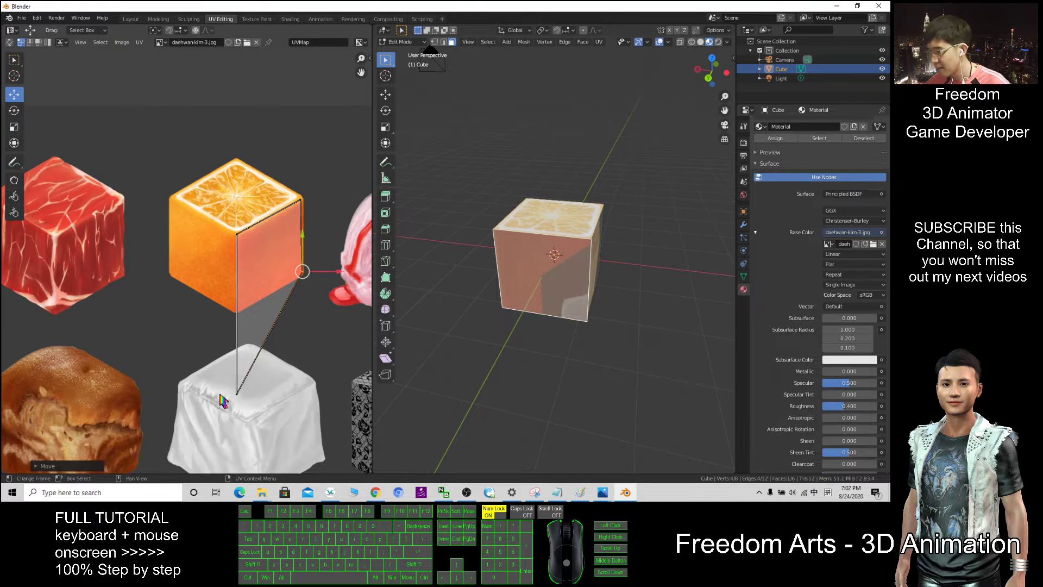
pyautogui.moveTo(239, 401); pyautogui.dragTo(239, 311)
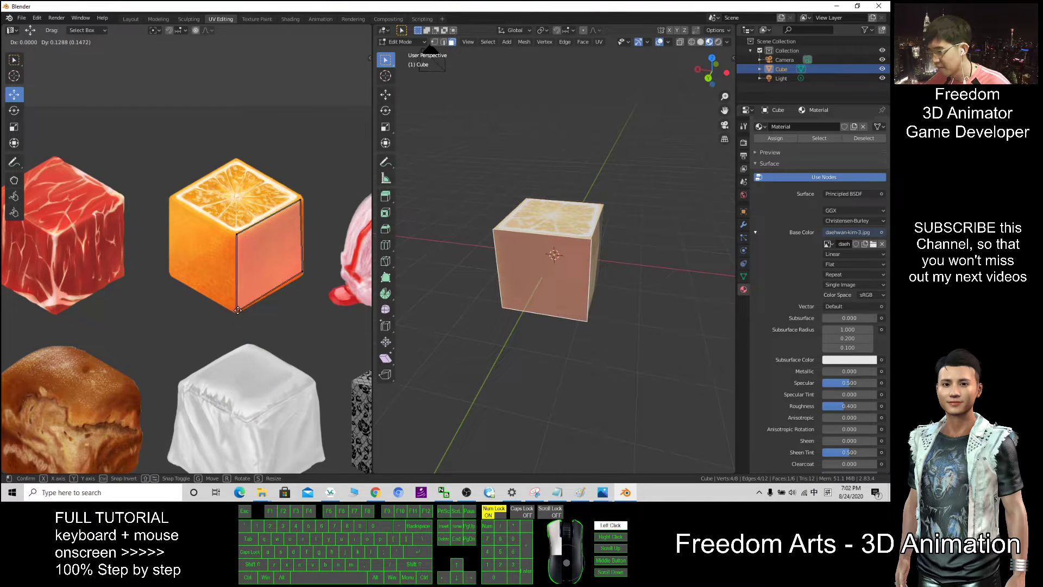
pyautogui.click(238, 312)
# Fine-tune the face's two right-hand UV corners along the outer edge of the orange cube's right side.
pyautogui.scroll(4, 310, 273)
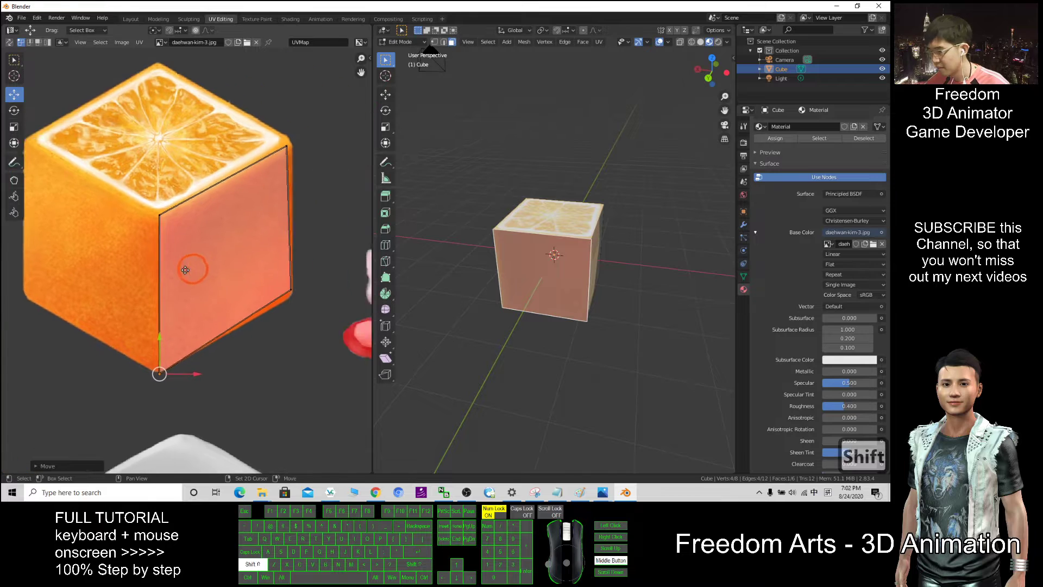
pyautogui.moveTo(272, 295); pyautogui.dragTo(275, 296)
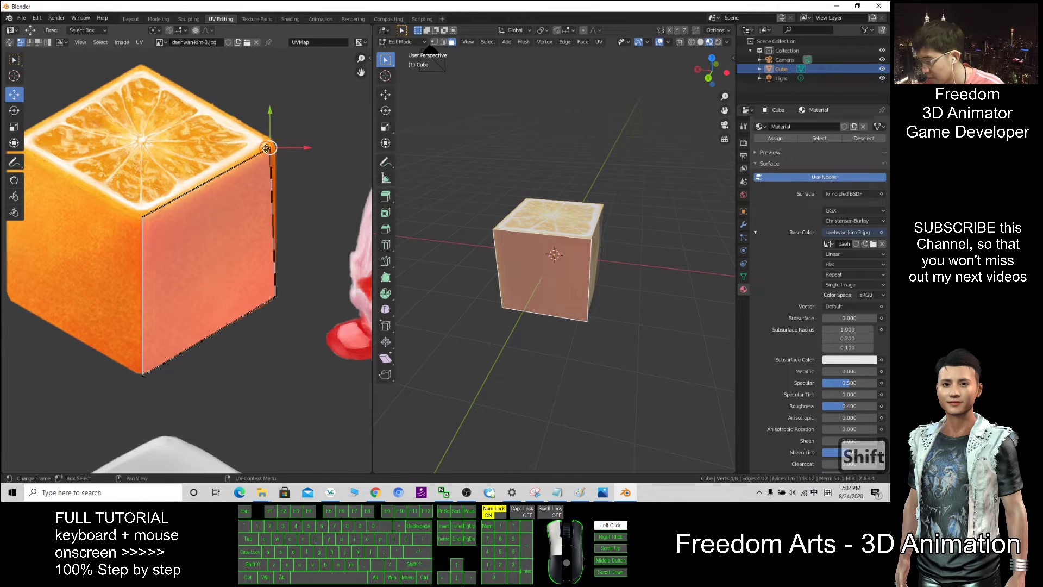
pyautogui.moveTo(271, 148); pyautogui.dragTo(276, 147)
pyautogui.scroll(-2, 586, 321)
# Select the next unfitted side face and move its UV square onto the orange cube.
pyautogui.moveTo(586, 321); pyautogui.dragTo(473, 304, button='middle')
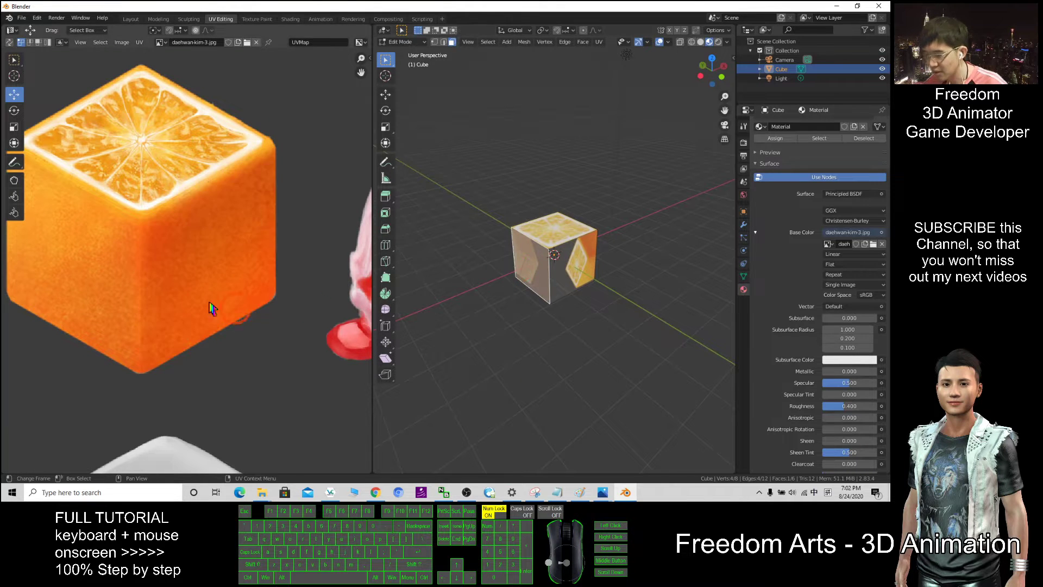
pyautogui.scroll(-3, 233, 281)
pyautogui.scroll(-9, 234, 282)
pyautogui.scroll(5, 228, 307)
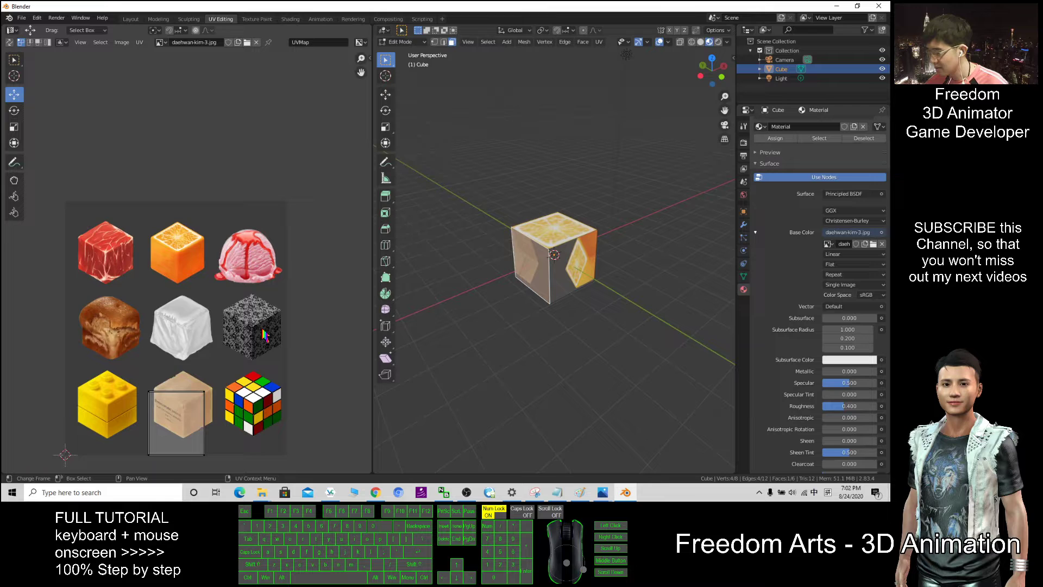
pyautogui.moveTo(250, 338); pyautogui.dragTo(104, 465)
pyautogui.moveTo(180, 400); pyautogui.dragTo(182, 250)
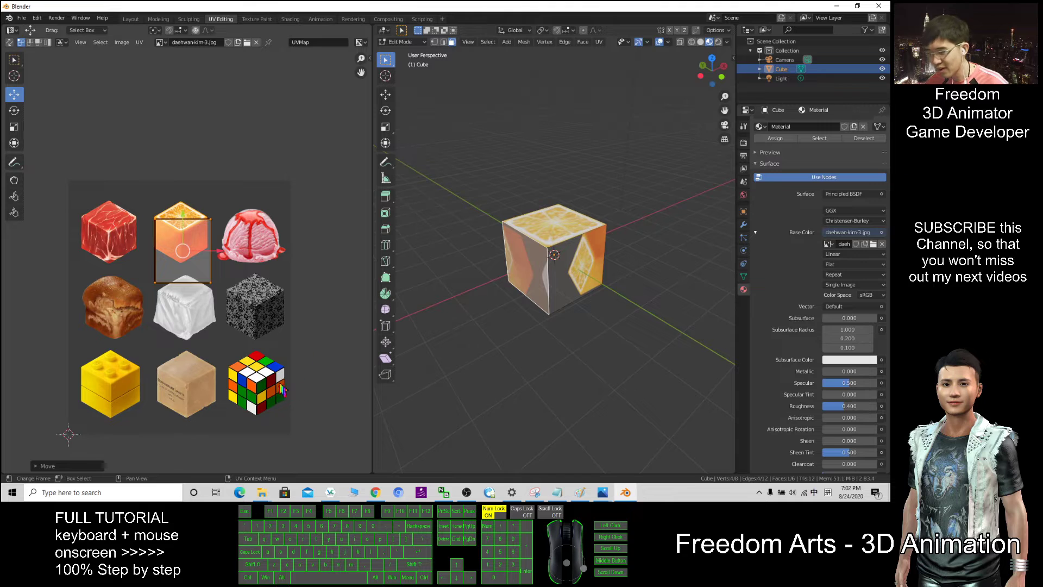
# Select the unfitted side face again and move its UV square onto the Rubik's cube.
pyautogui.scroll(3, 523, 286)
pyautogui.click(569, 277)
pyautogui.click(489, 263)
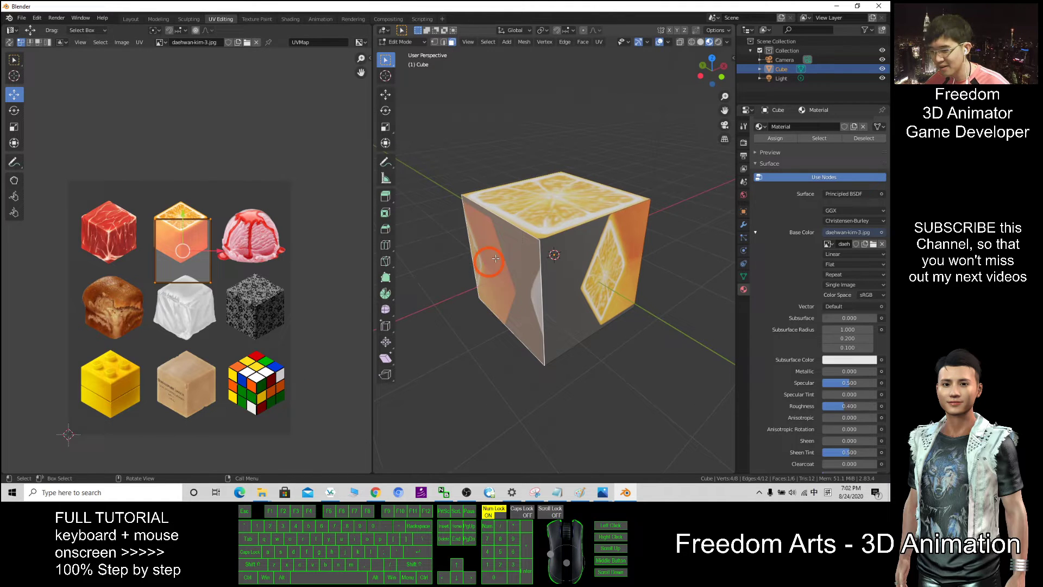
pyautogui.moveTo(184, 253); pyautogui.dragTo(259, 411)
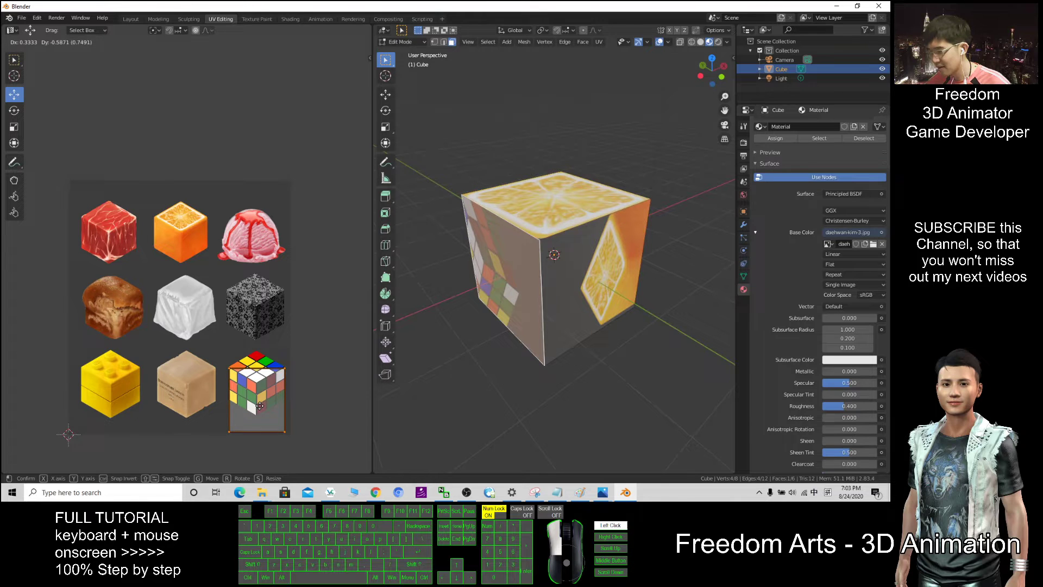
pyautogui.click(259, 405)
# Fit the face's upper-left UV corner to the upper-left corner of the Rubik's cube's left side.
pyautogui.scroll(3, 260, 405)
pyautogui.keyDown('shift'); pyautogui.moveTo(304, 413); pyautogui.dragTo(175, 171, button='middle'); pyautogui.keyUp('shift')
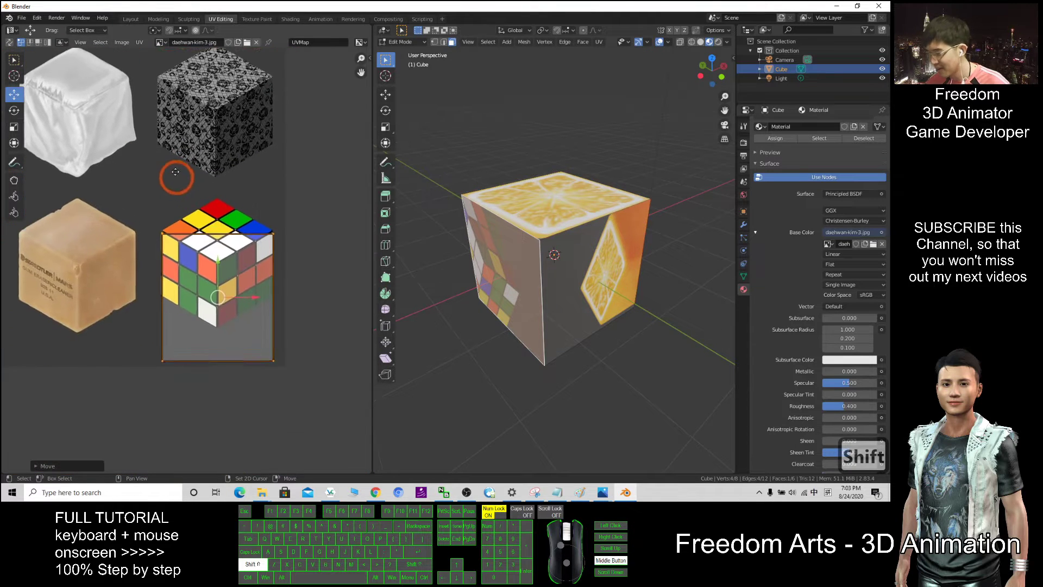
pyautogui.scroll(4, 176, 172)
pyautogui.click(129, 182)
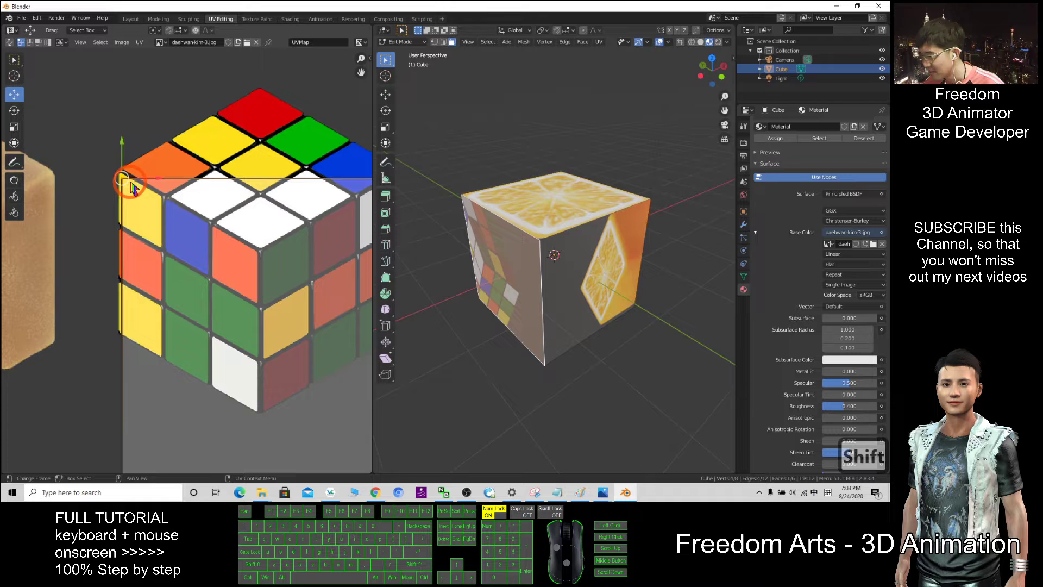
pyautogui.click(158, 220)
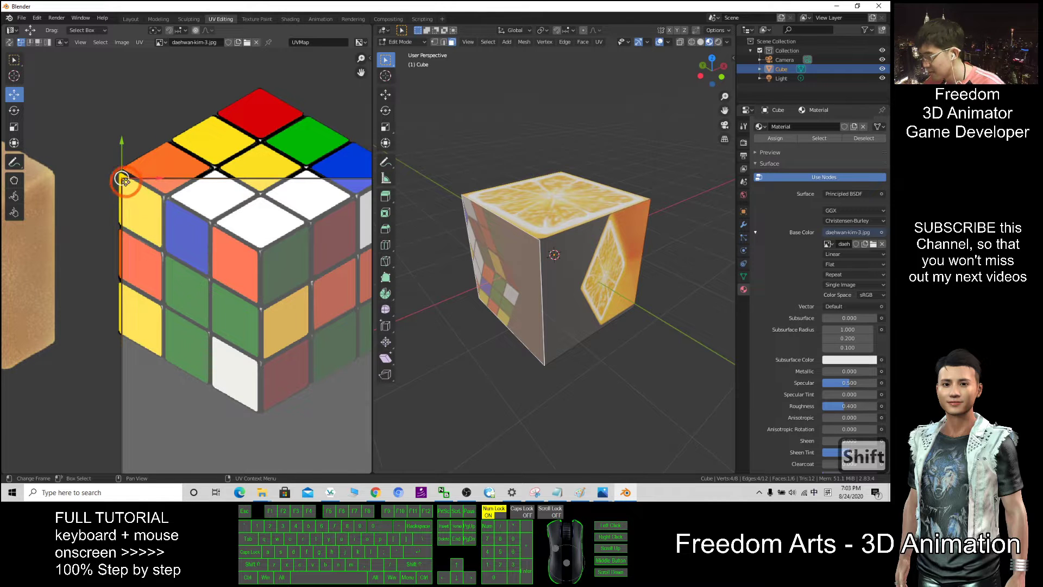
pyautogui.moveTo(123, 178); pyautogui.dragTo(119, 172)
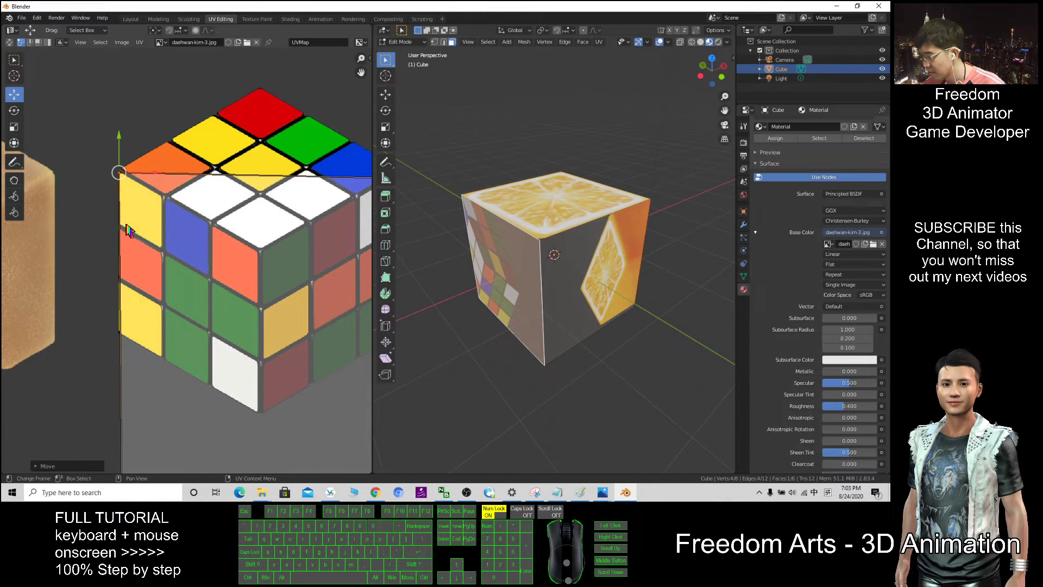
# Fit the face's remaining three UV corners to the corners of the Rubik's cube's left side.
pyautogui.scroll(-4, 125, 180)
pyautogui.click(161, 355)
pyautogui.moveTo(161, 355); pyautogui.dragTo(160, 289)
pyautogui.click(270, 226)
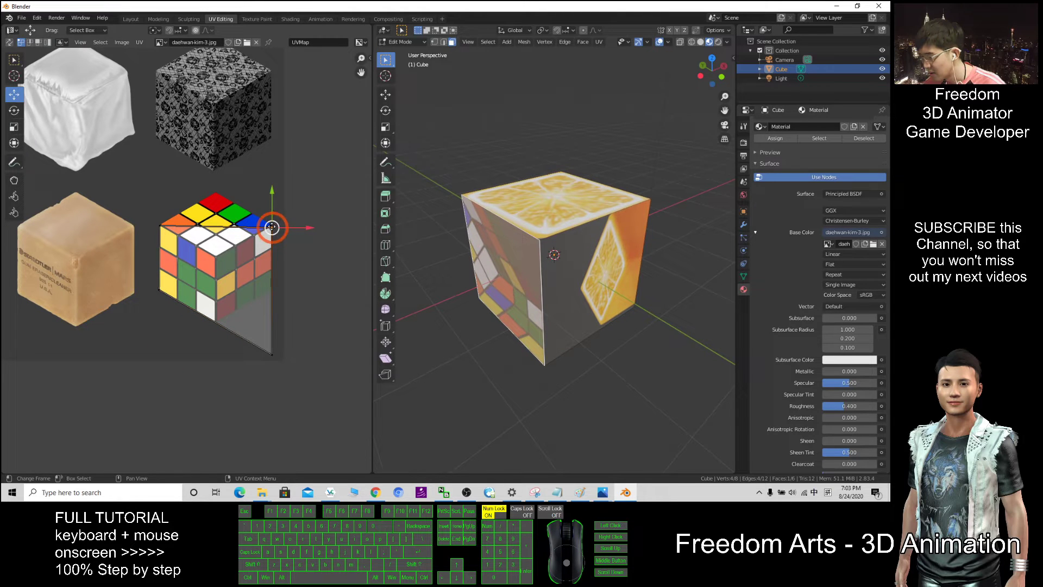
pyautogui.moveTo(270, 226); pyautogui.dragTo(215, 258)
pyautogui.scroll(6, 228, 271)
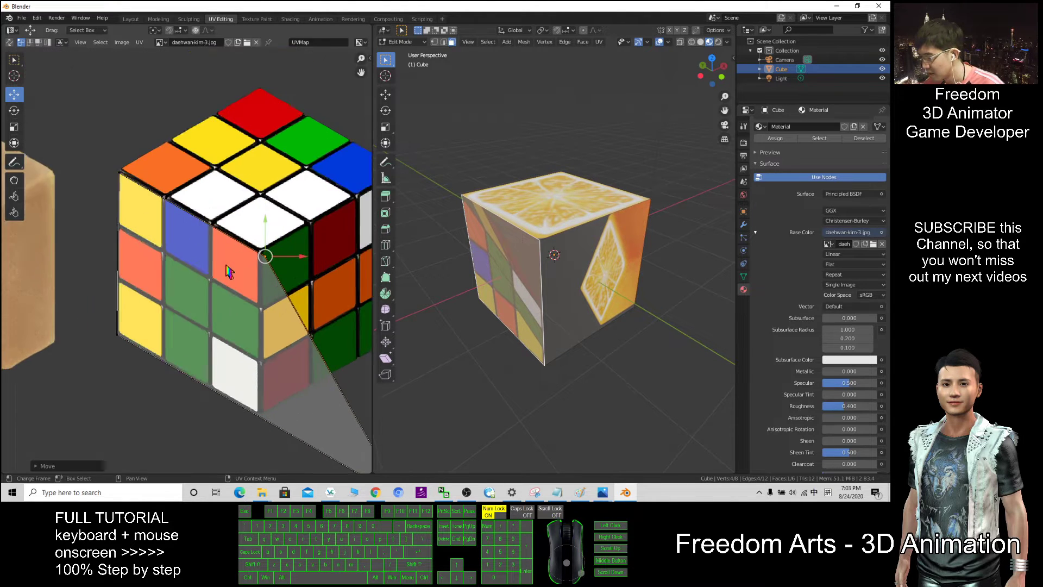
pyautogui.scroll(-4, 308, 315)
pyautogui.keyDown('shift'); pyautogui.moveTo(303, 315); pyautogui.dragTo(283, 271, button='middle'); pyautogui.keyUp('shift')
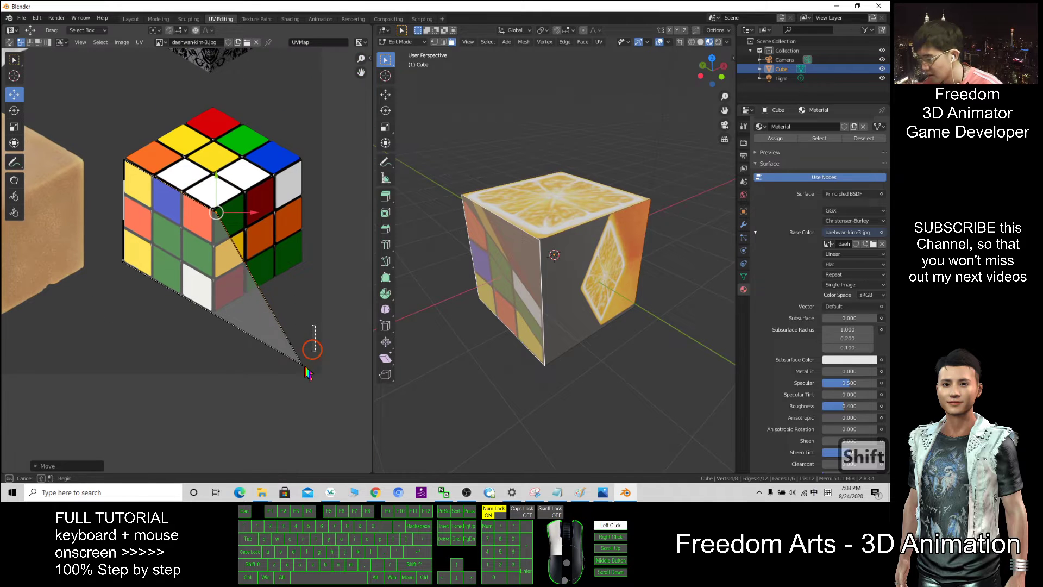
pyautogui.click(302, 365)
pyautogui.moveTo(302, 365); pyautogui.dragTo(207, 312)
# Fine-tune the face's upper-right and lower-left UV corners against the outline of the Rubik's cube's left side.
pyautogui.scroll(5, 217, 315)
pyautogui.click(260, 139)
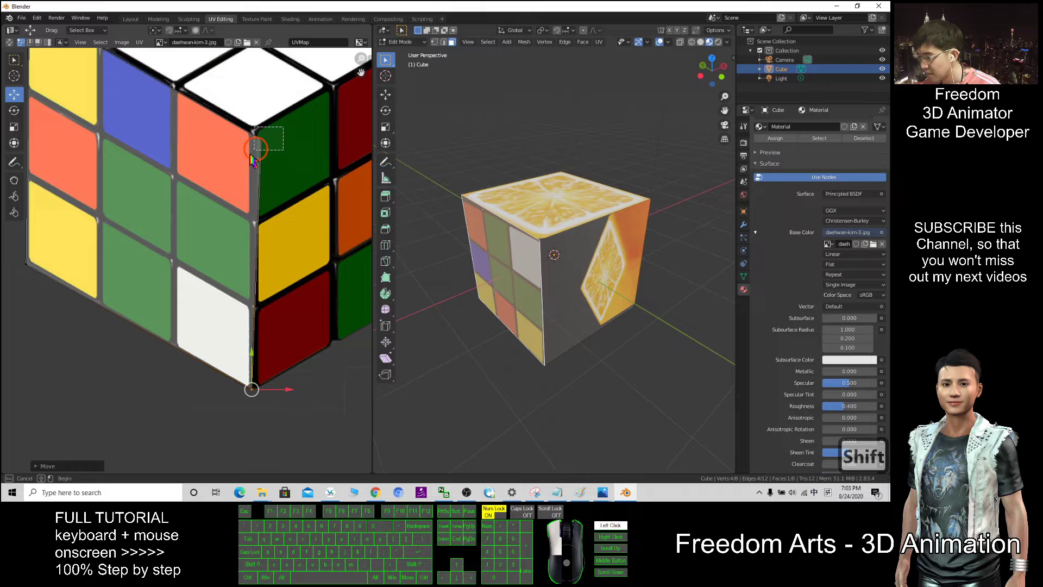
pyautogui.moveTo(260, 139); pyautogui.dragTo(253, 131)
pyautogui.keyDown('shift'); pyautogui.moveTo(125, 264); pyautogui.dragTo(164, 275, button='middle'); pyautogui.keyUp('shift')
pyautogui.moveTo(52, 264); pyautogui.dragTo(73, 274)
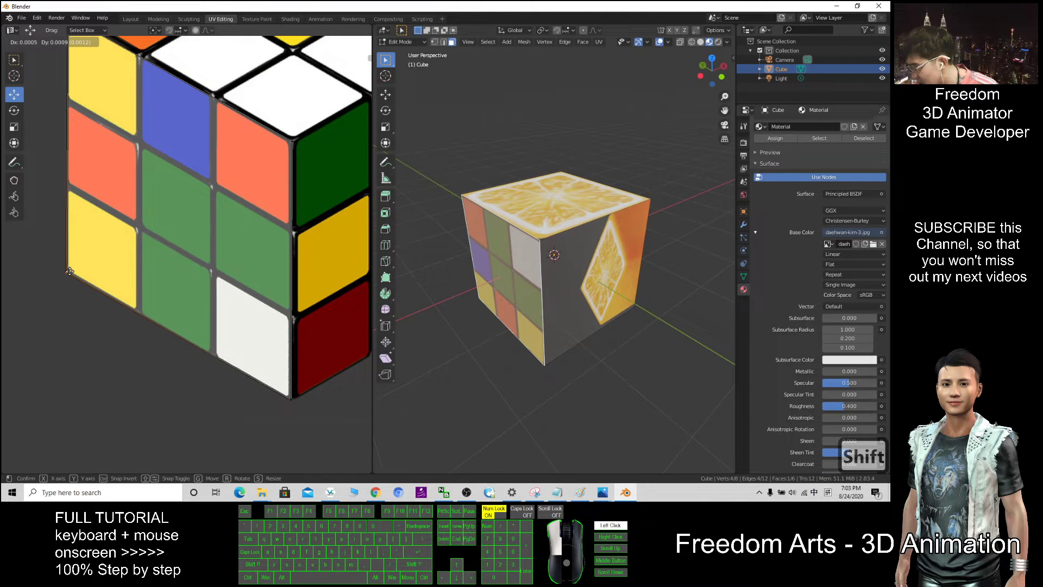
pyautogui.moveTo(70, 271); pyautogui.dragTo(74, 278)
pyautogui.scroll(-2, 137, 267)
pyautogui.scroll(1, 211, 249)
pyautogui.scroll(2, 554, 261)
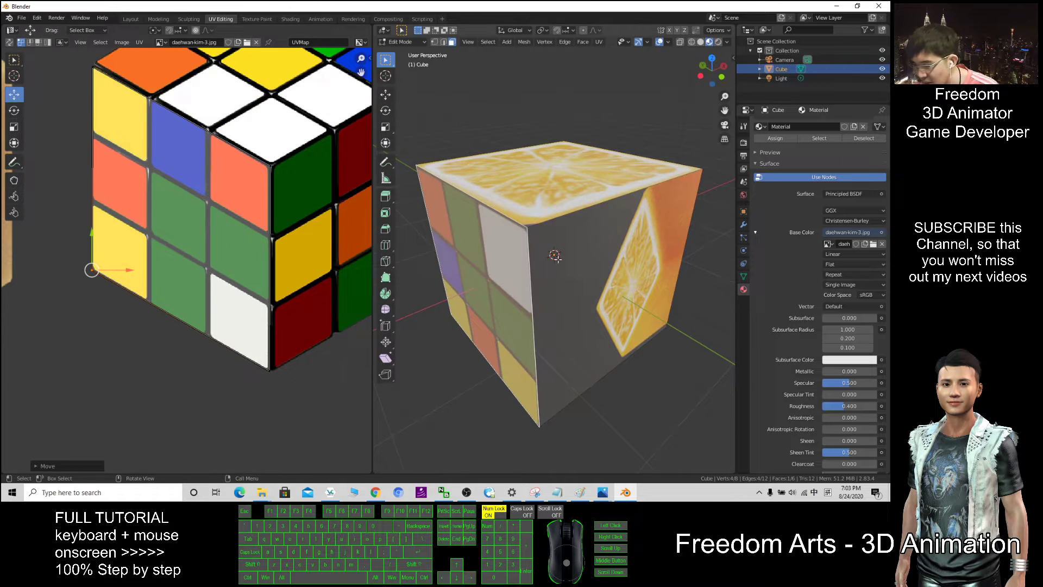
# Select the side face beside the Rubik's face and move its UV square onto the bread cube.
pyautogui.scroll(-2, 554, 260)
pyautogui.moveTo(555, 260); pyautogui.dragTo(716, 304, button='middle')
pyautogui.click(697, 267)
pyautogui.moveTo(516, 258); pyautogui.dragTo(465, 262, button='middle')
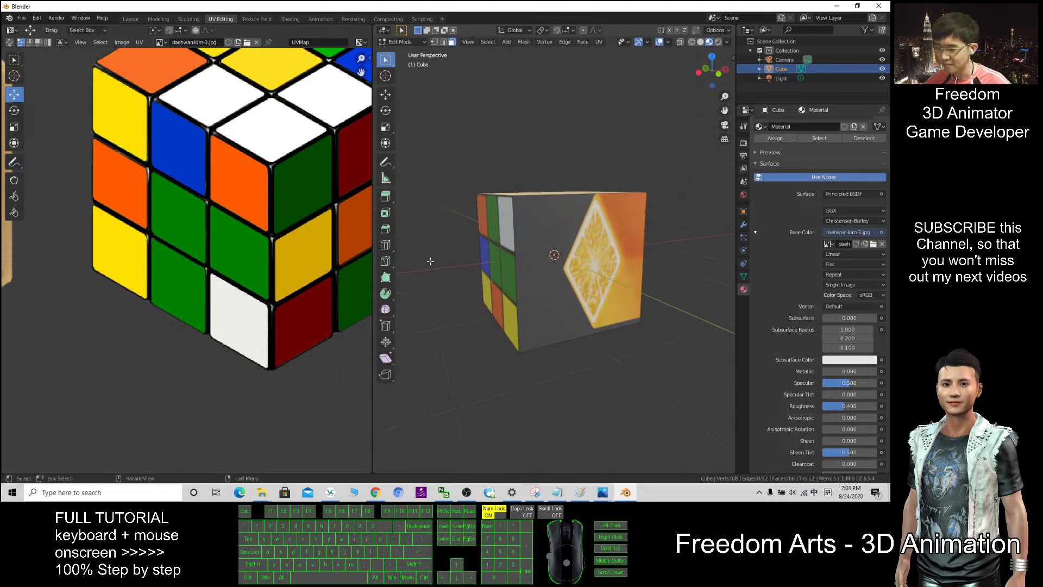
pyautogui.scroll(-5, 214, 243)
pyautogui.click(566, 252)
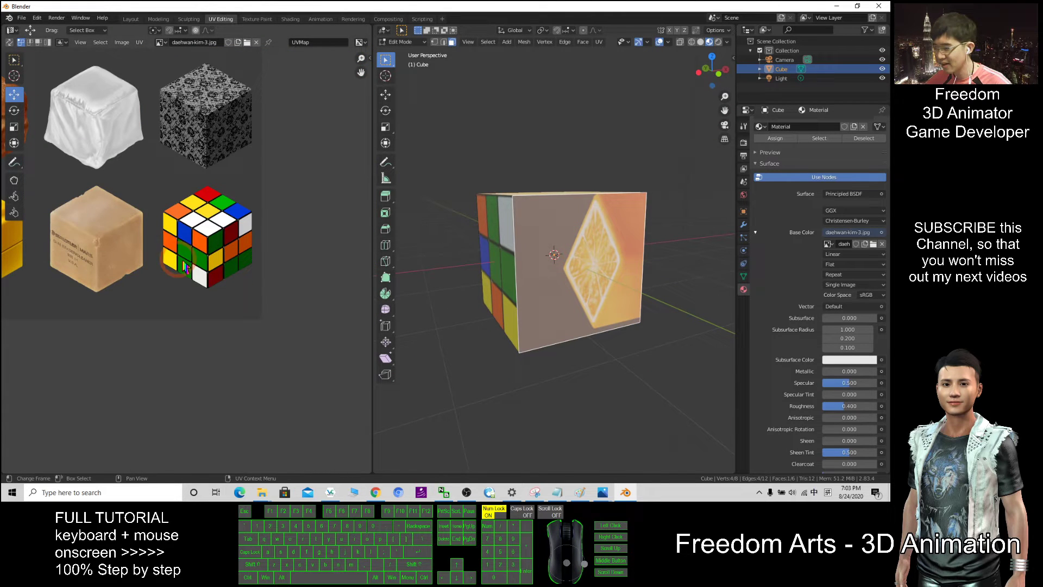
pyautogui.scroll(-4, 146, 222)
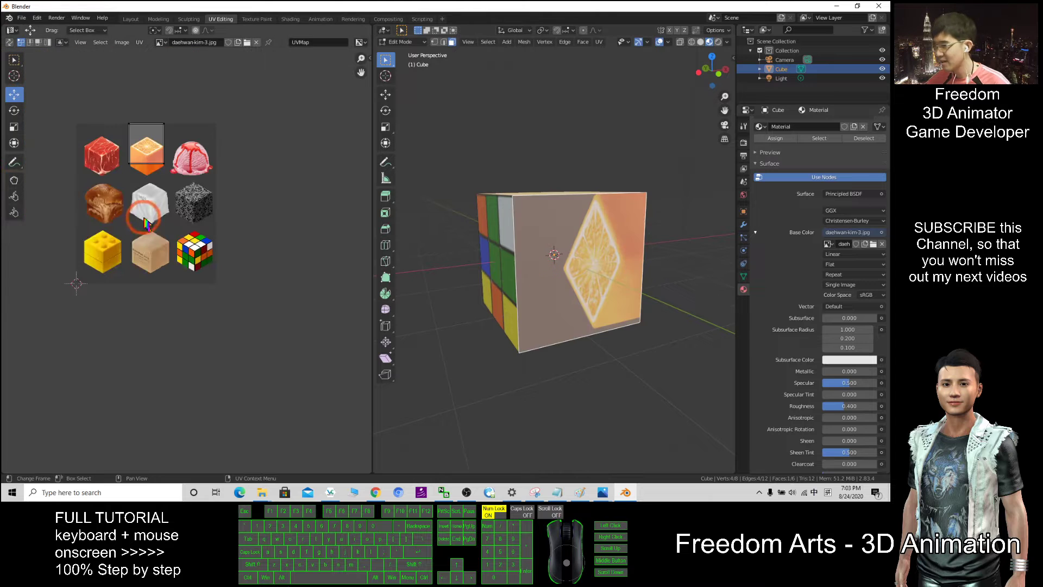
pyautogui.scroll(4, 185, 261)
pyautogui.keyDown('shift'); pyautogui.moveTo(92, 145); pyautogui.dragTo(191, 313, button='middle'); pyautogui.keyUp('shift')
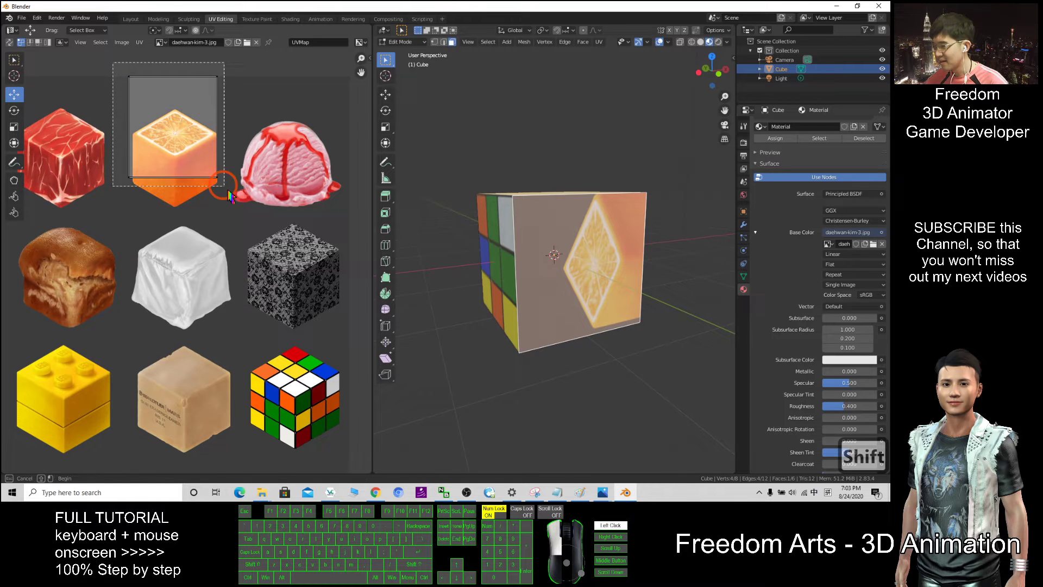
pyautogui.moveTo(173, 126); pyautogui.dragTo(64, 300)
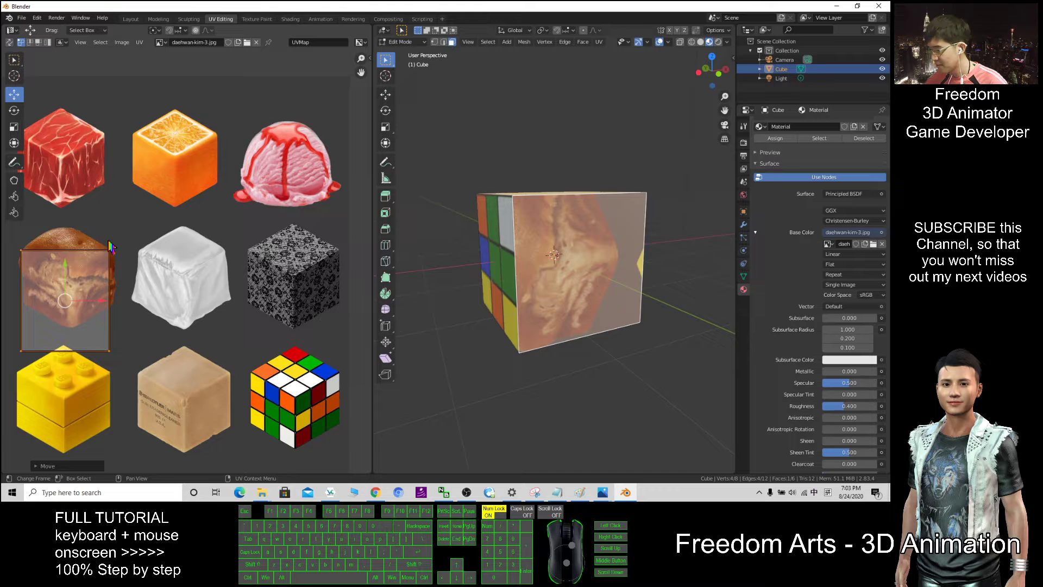
# Scale the face's whole UV square down over the bread cube.
pyautogui.moveTo(99, 238); pyautogui.dragTo(123, 270)
pyautogui.moveTo(135, 214); pyautogui.dragTo(9, 407)
pyautogui.click(13, 130)
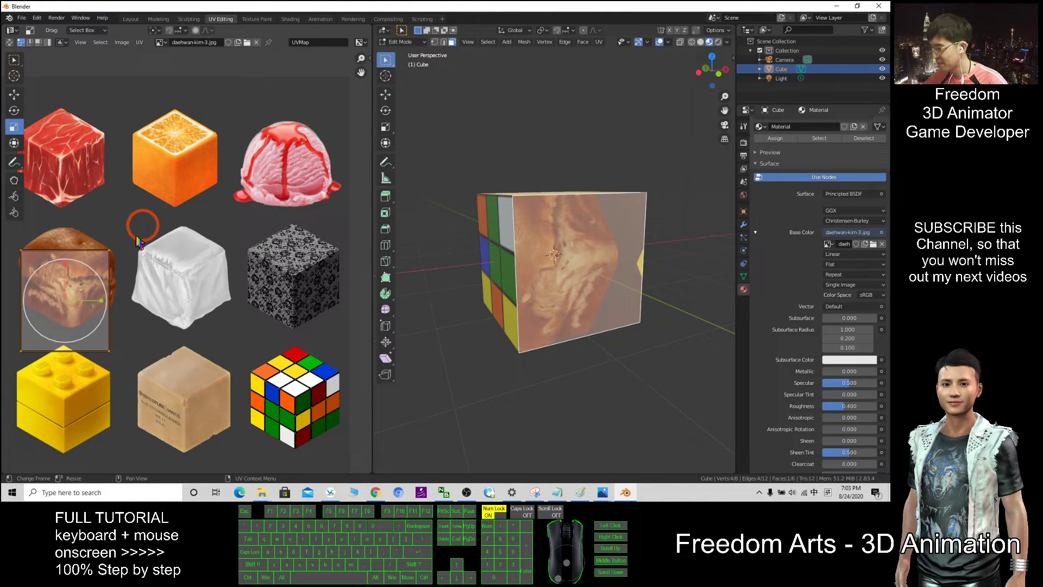
pyautogui.click(13, 94)
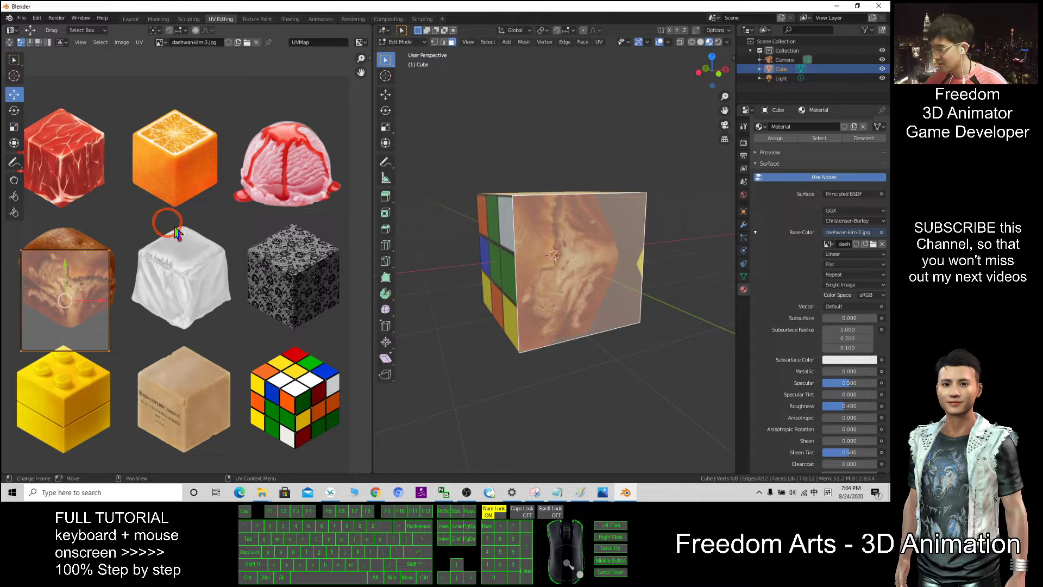
pyautogui.press('s')
pyautogui.click(128, 259)
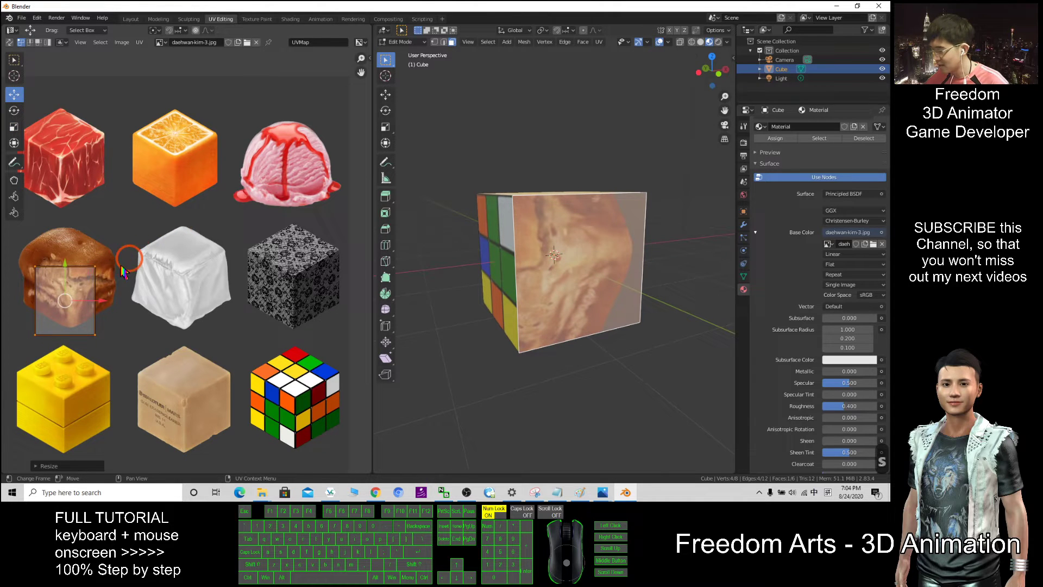
# Fit the face's UV corners to the outline of the bread cube's left side, then clear the face selection.
pyautogui.moveTo(63, 300); pyautogui.dragTo(77, 276)
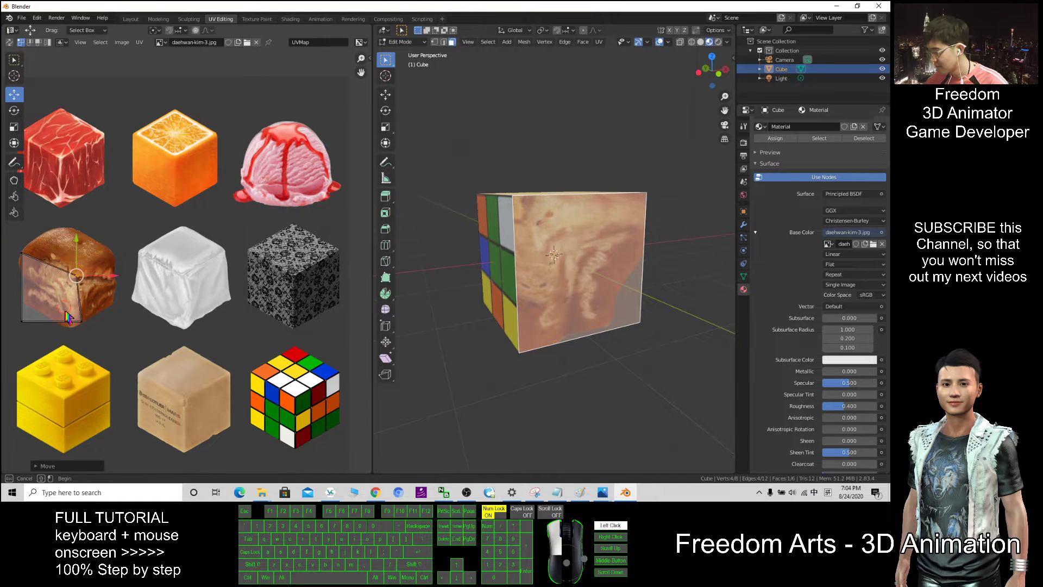
pyautogui.click(81, 321)
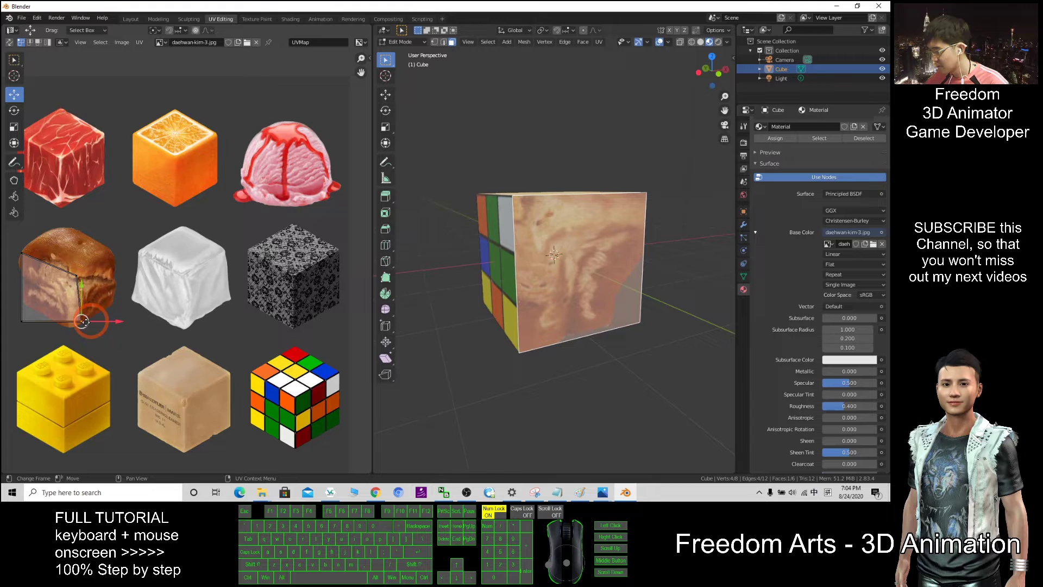
pyautogui.moveTo(83, 321); pyautogui.dragTo(28, 303)
pyautogui.click(22, 321)
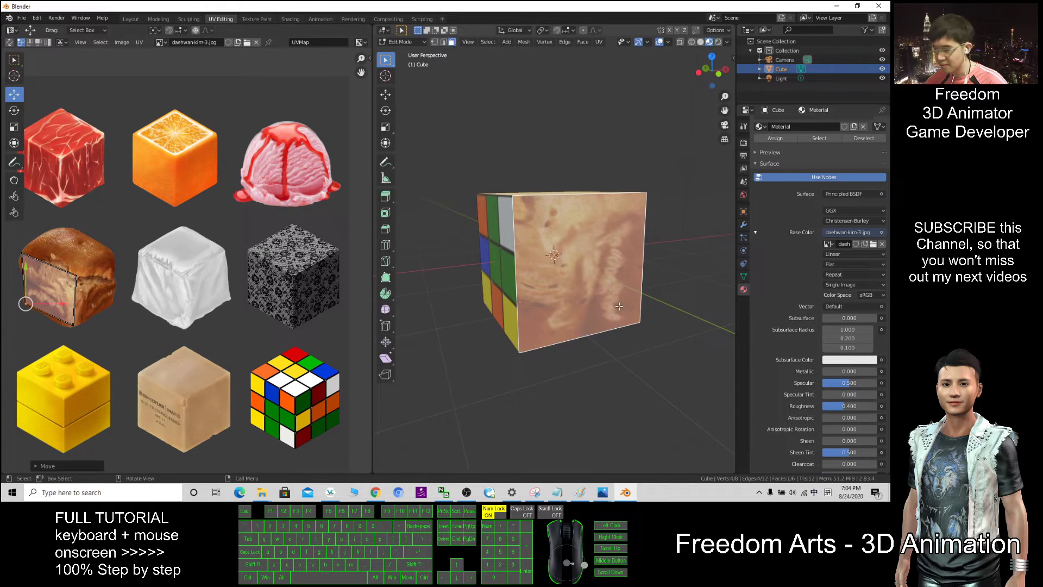
pyautogui.click(650, 313)
pyautogui.scroll(-4, 593, 307)
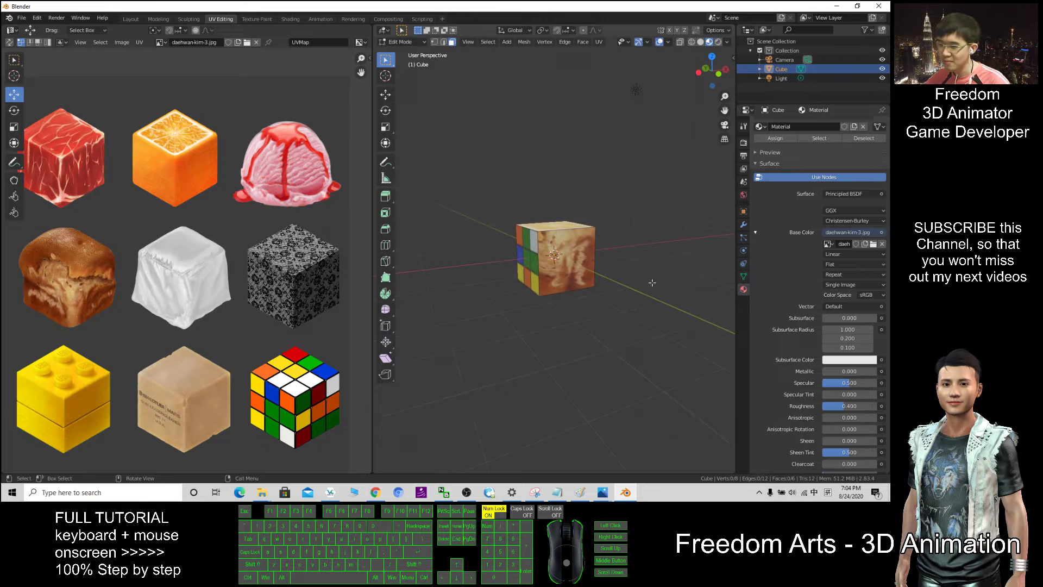
pyautogui.moveTo(600, 303); pyautogui.dragTo(640, 267, button='middle')
# Search Windows for iclone and launch iClone v7.8.
pyautogui.click(94, 491)
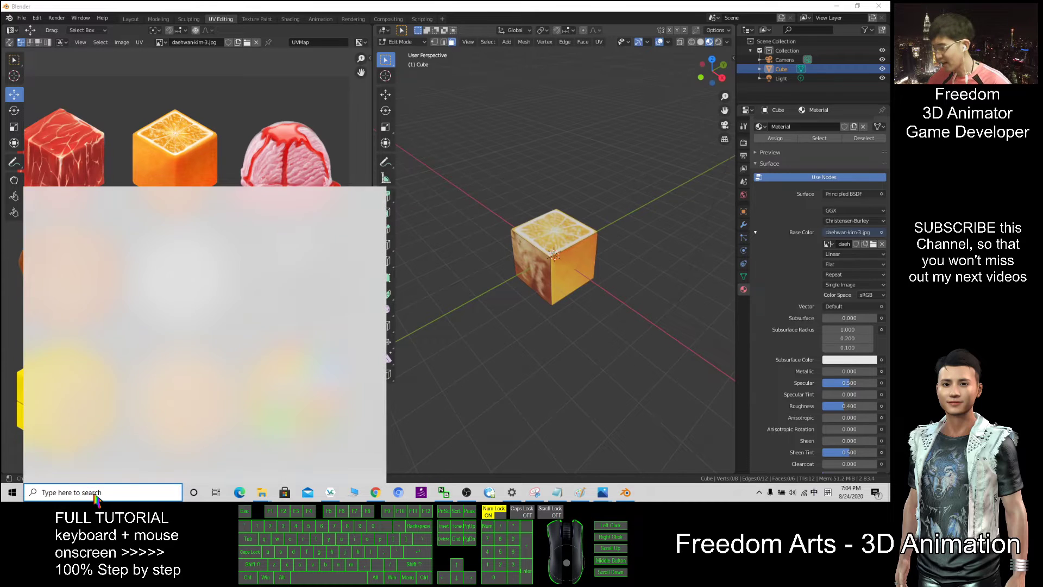
pyautogui.write('iclone')
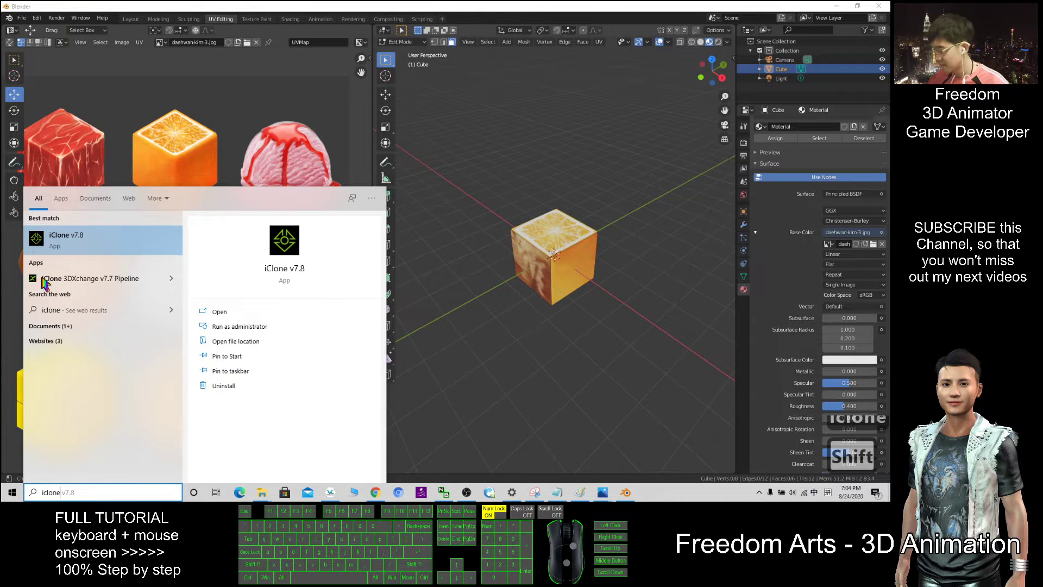
pyautogui.click(62, 239)
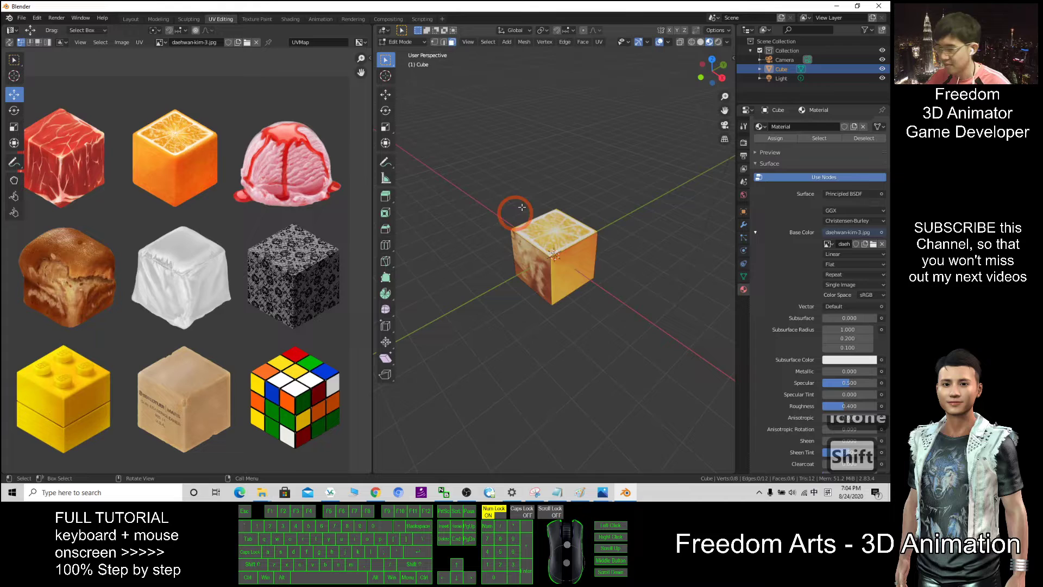
# Switch to the Layout workspace, select the cube and inspect its textured faces from all around.
pyautogui.scroll(4, 521, 207)
pyautogui.moveTo(701, 315); pyautogui.dragTo(542, 183, button='middle')
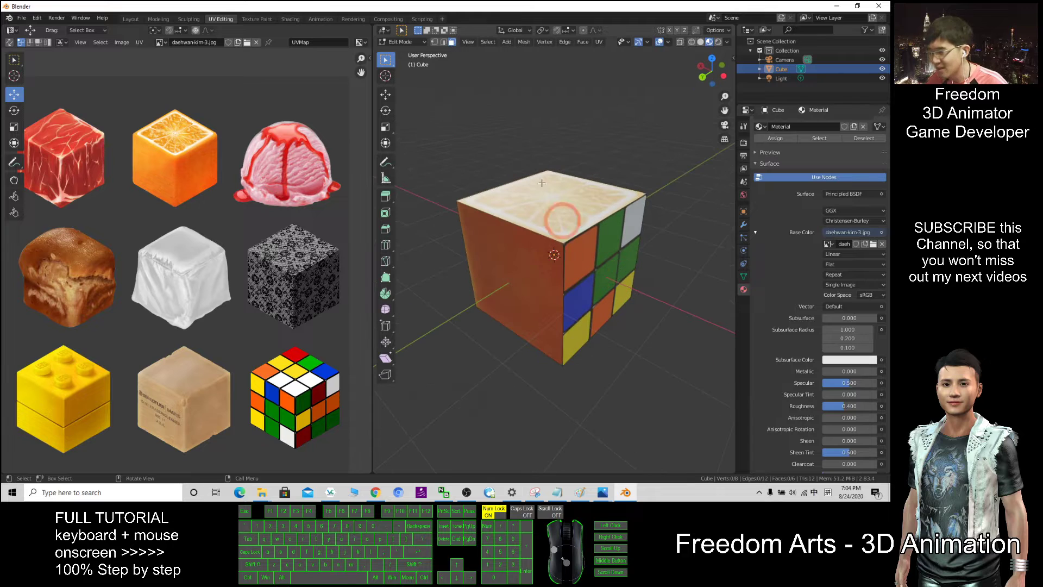
pyautogui.click(130, 19)
pyautogui.click(410, 342)
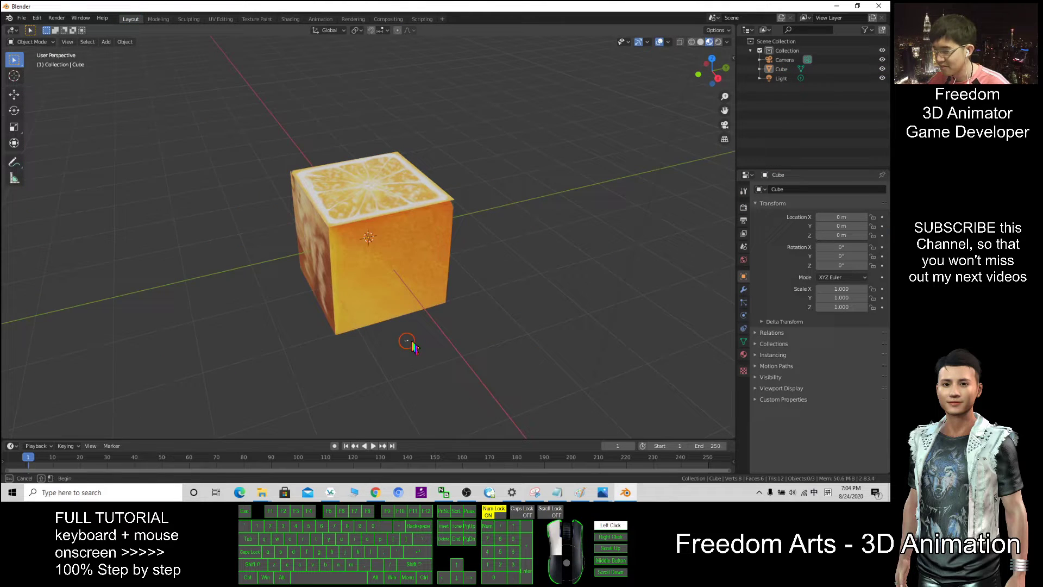
pyautogui.moveTo(412, 346); pyautogui.dragTo(538, 293, button='middle')
pyautogui.click(406, 294)
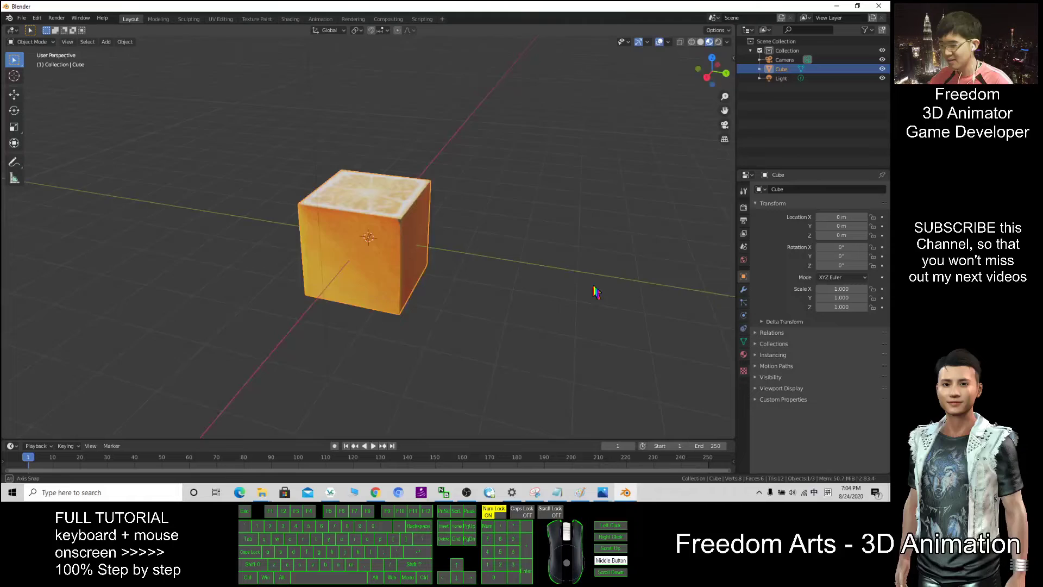
pyautogui.moveTo(596, 291); pyautogui.dragTo(344, 239, button='middle')
pyautogui.moveTo(401, 344); pyautogui.dragTo(386, 294, button='middle')
pyautogui.scroll(2, 390, 265)
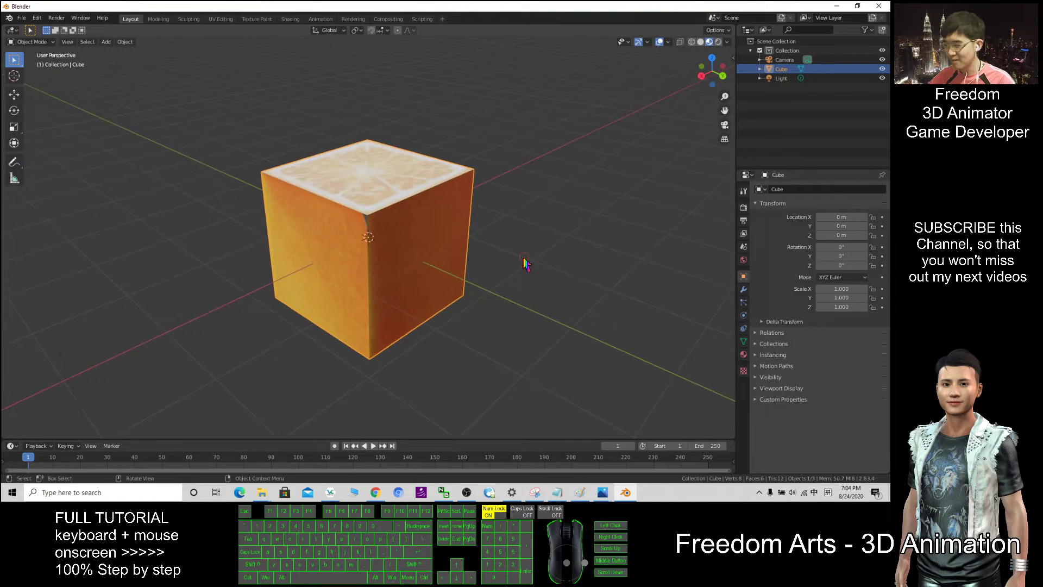
pyautogui.moveTo(523, 260); pyautogui.dragTo(482, 255, button='middle')
# Export the textured cube as an FBX file named "orange cube" to the Desktop.
pyautogui.moveTo(414, 4); pyautogui.dragTo(600, 63)
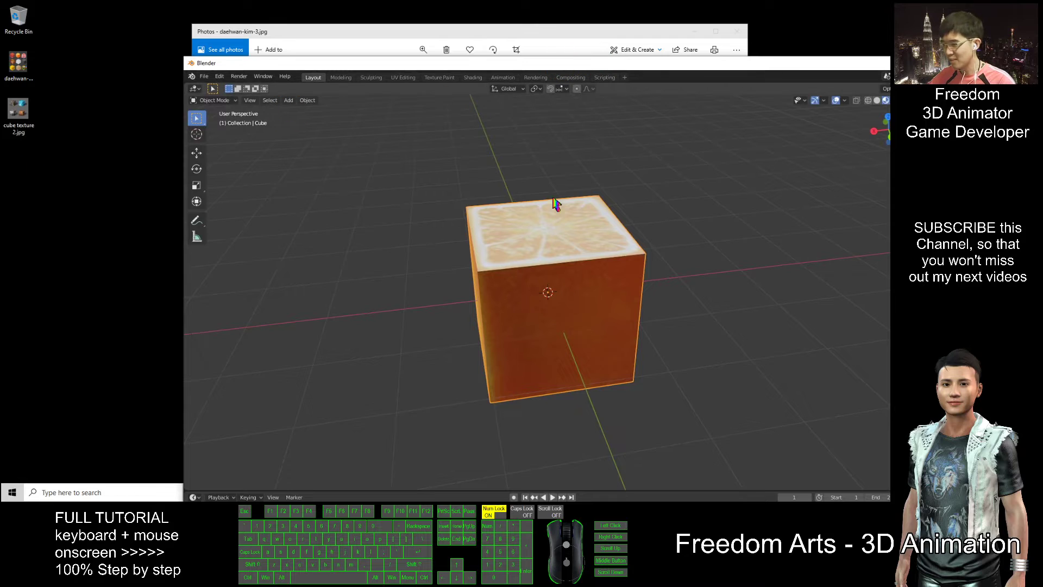
pyautogui.click(204, 77)
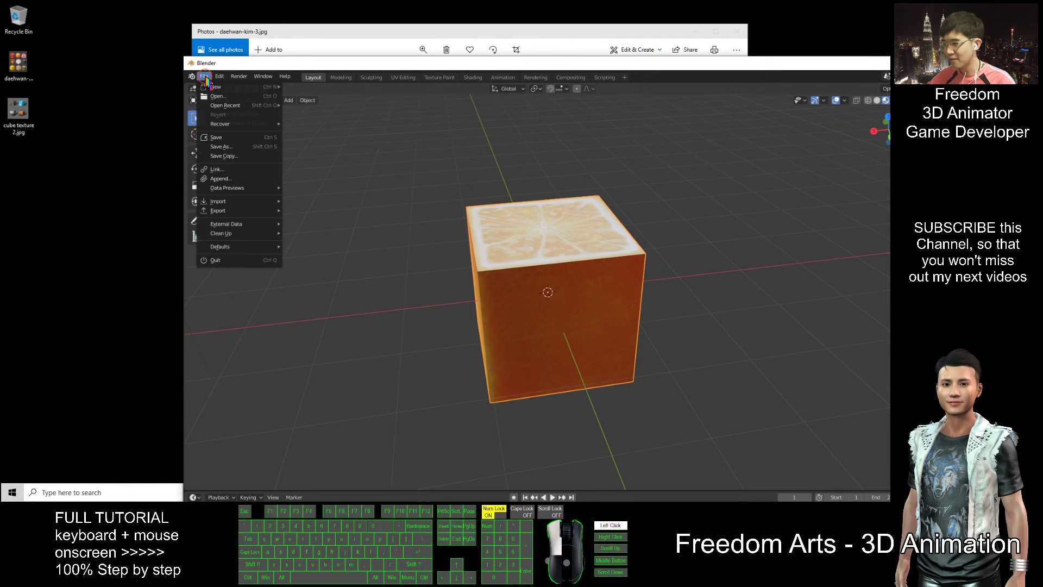
pyautogui.moveTo(222, 213)
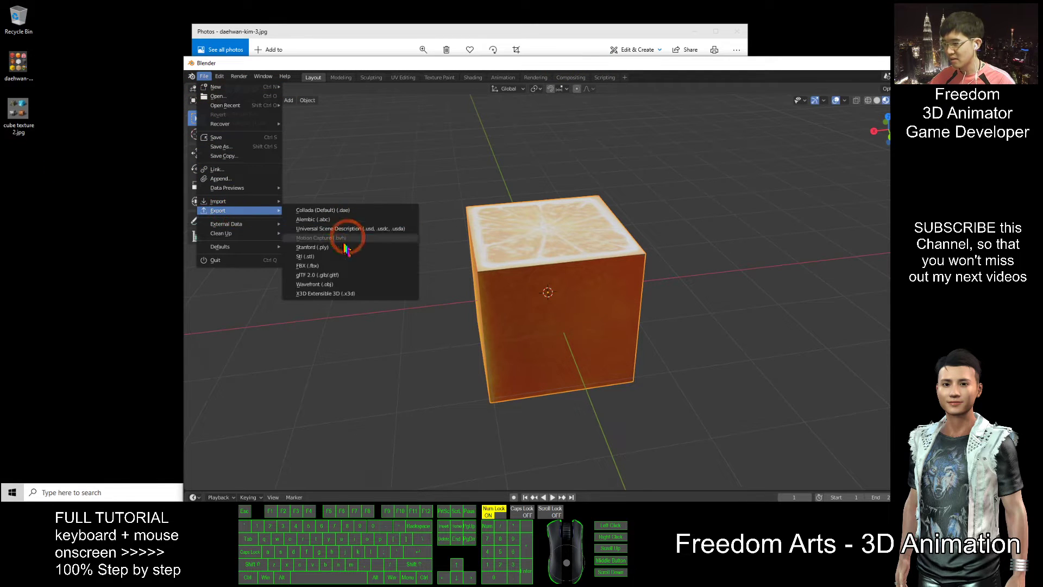
pyautogui.click(330, 266)
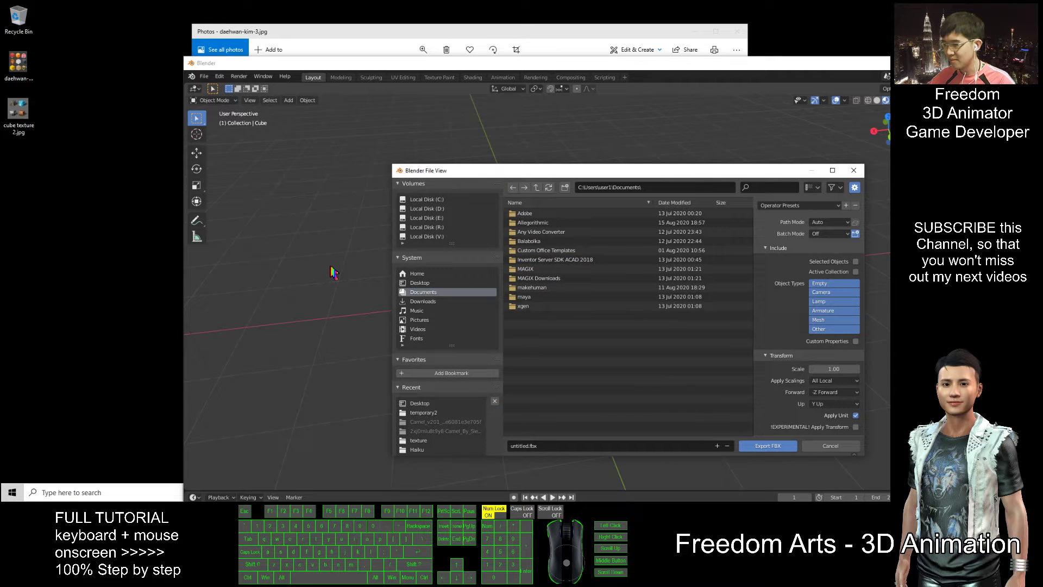
pyautogui.click(427, 282)
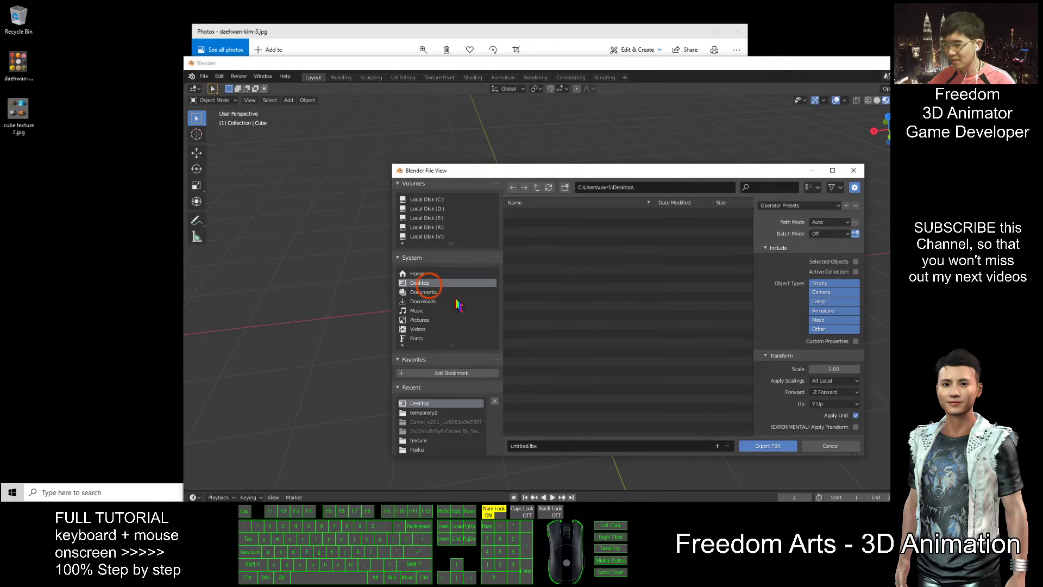
pyautogui.click(554, 450)
pyautogui.write('orange cube')
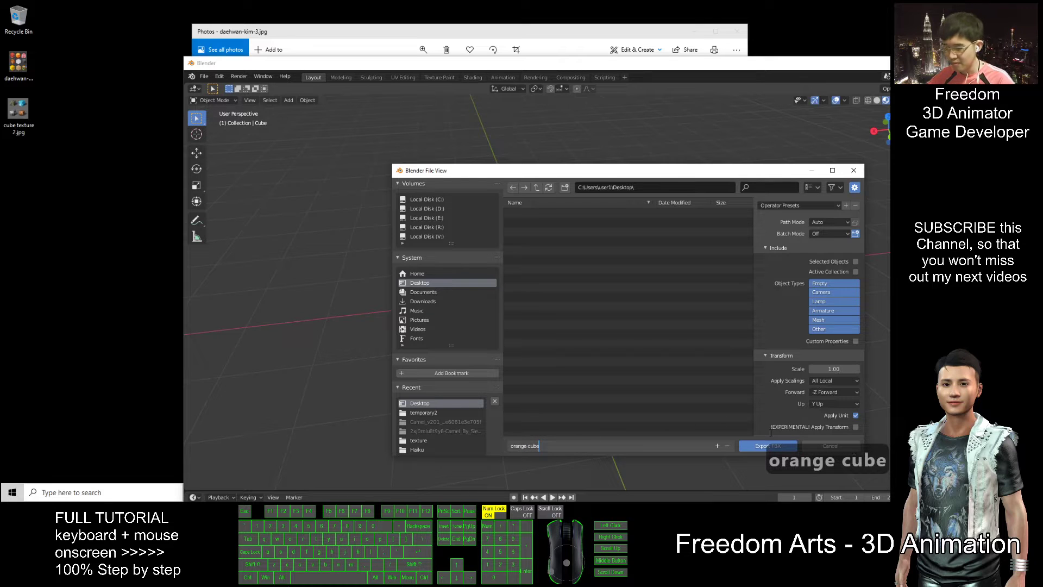
pyautogui.click(761, 446)
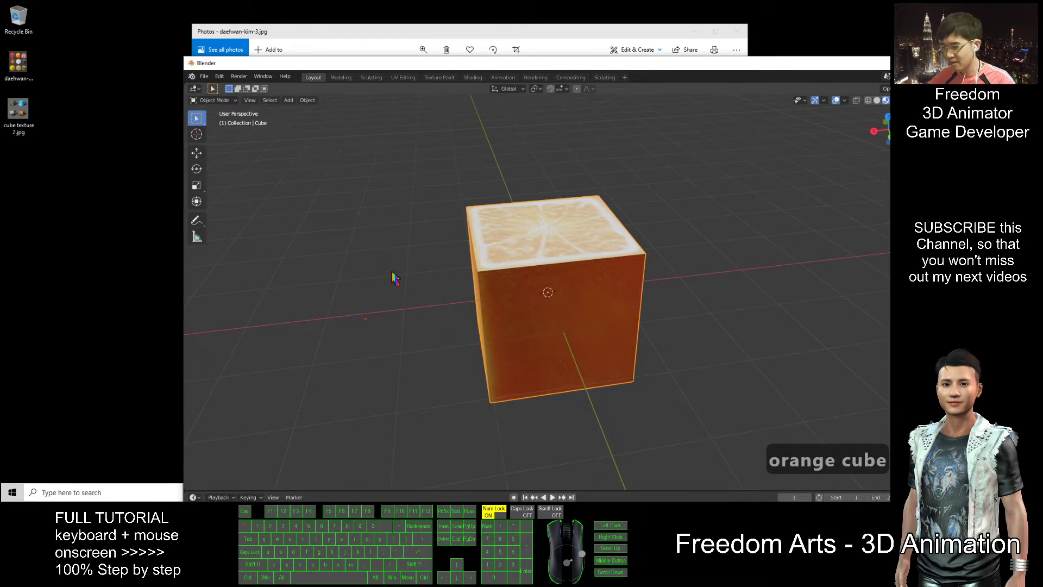
# Open orange cube.fbx from the desktop in 3D Viewer and inspect its textured faces.
pyautogui.moveTo(522, 61); pyautogui.dragTo(487, 2)
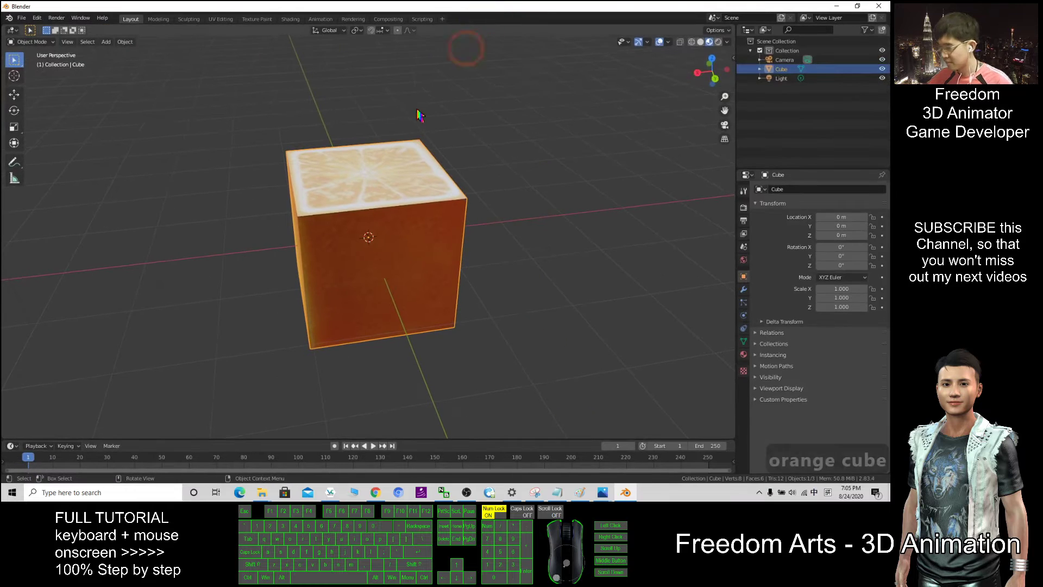
pyautogui.click(837, 6)
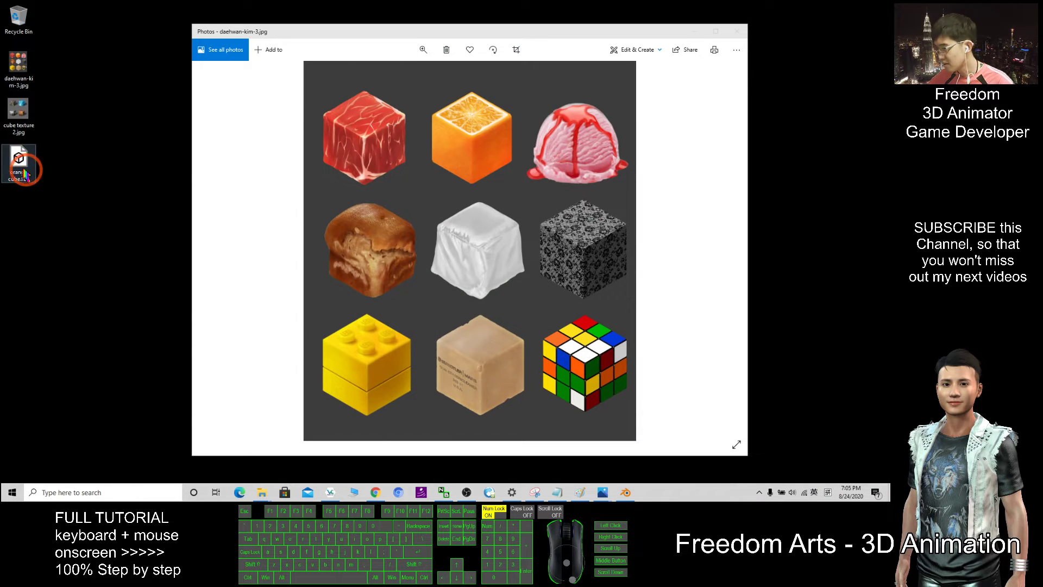
pyautogui.doubleClick(19, 159)
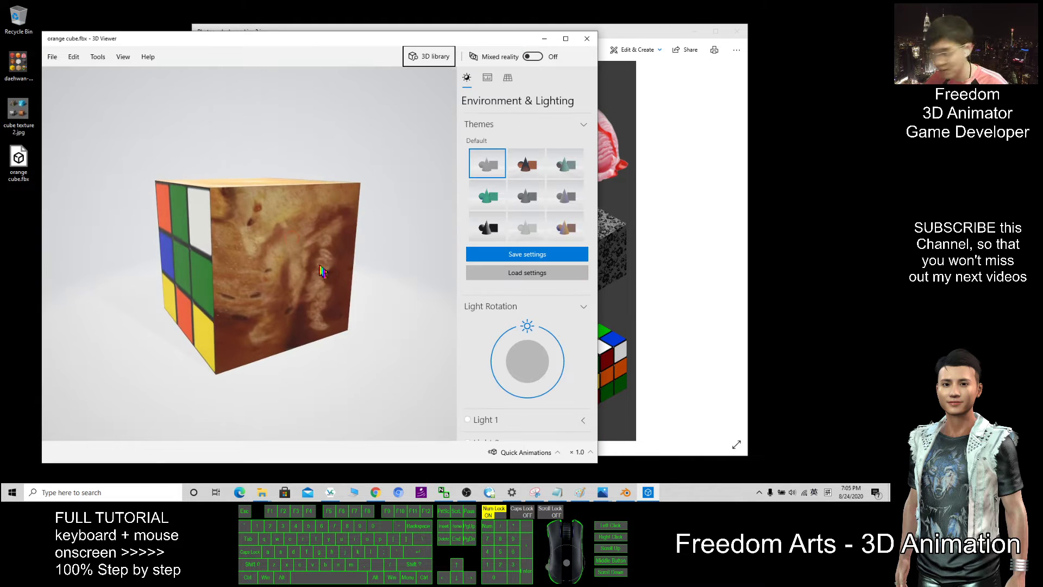
pyautogui.moveTo(356, 191); pyautogui.dragTo(302, 271)
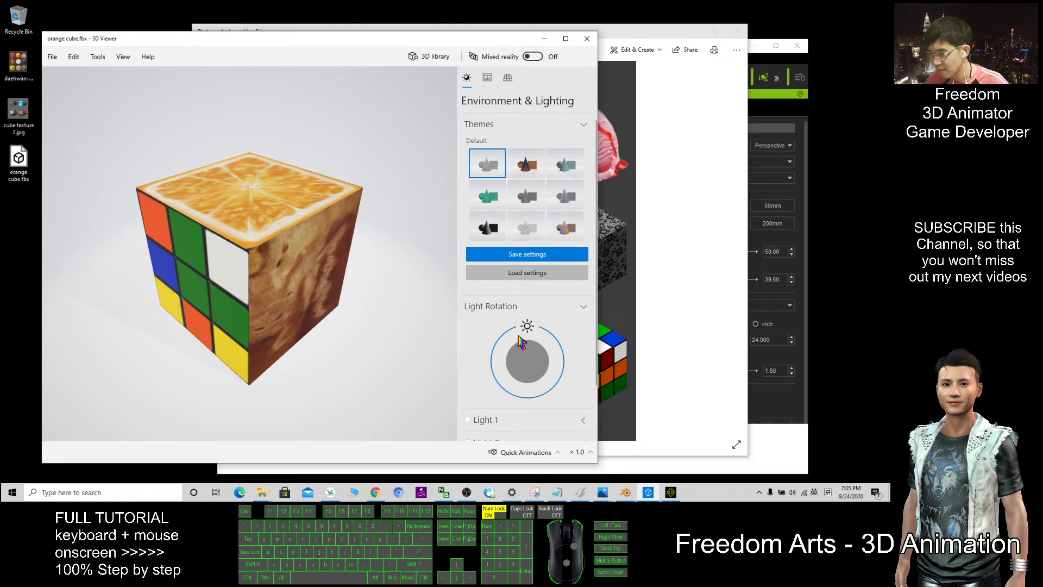
pyautogui.click(545, 39)
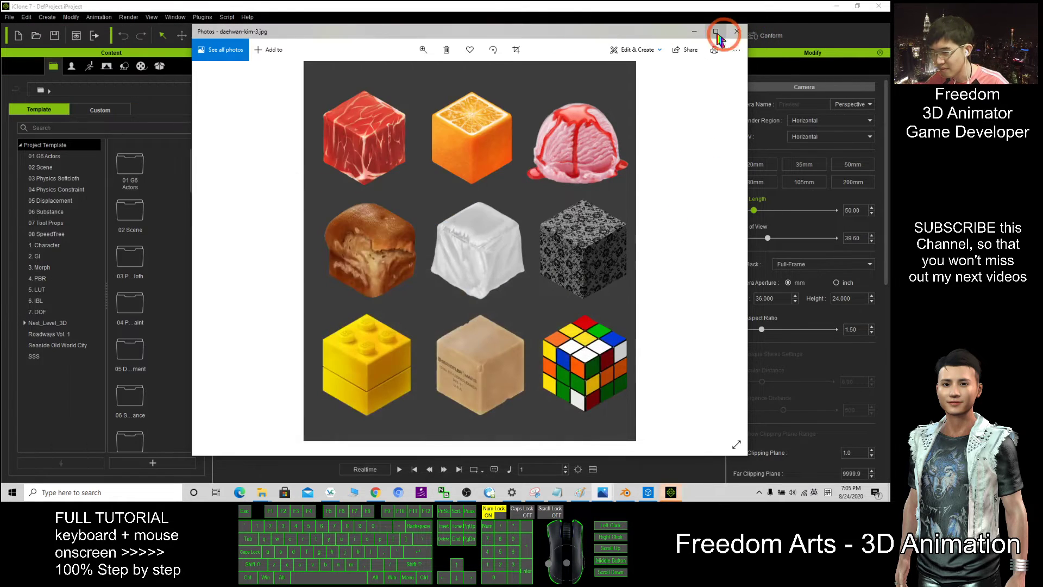
# Switch to iClone, import orange cube.fbx from the desktop and inspect the imported cube's faces.
pyautogui.click(718, 31)
pyautogui.doubleClick(458, 9)
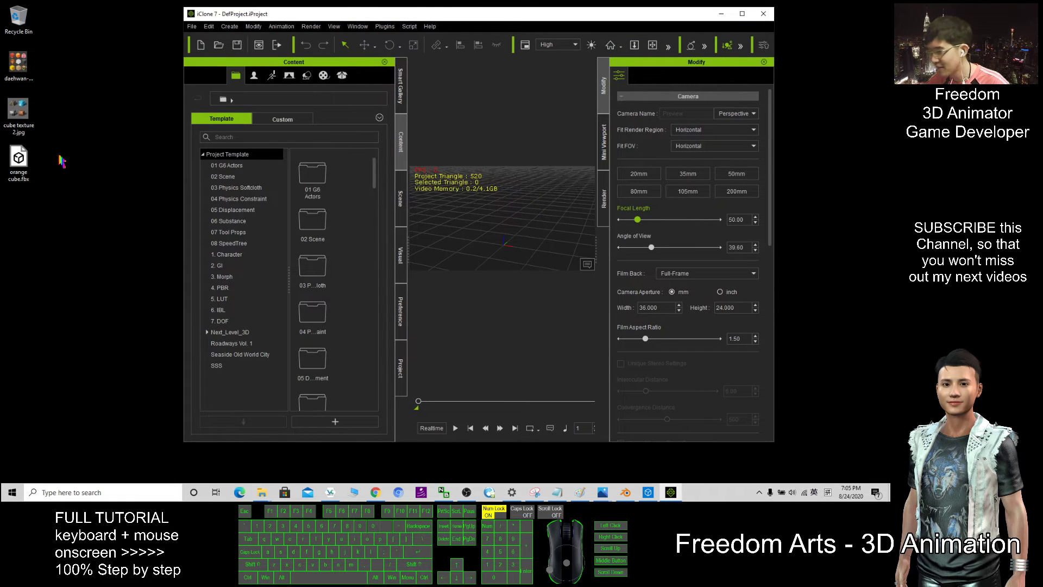
pyautogui.moveTo(24, 163); pyautogui.dragTo(509, 252)
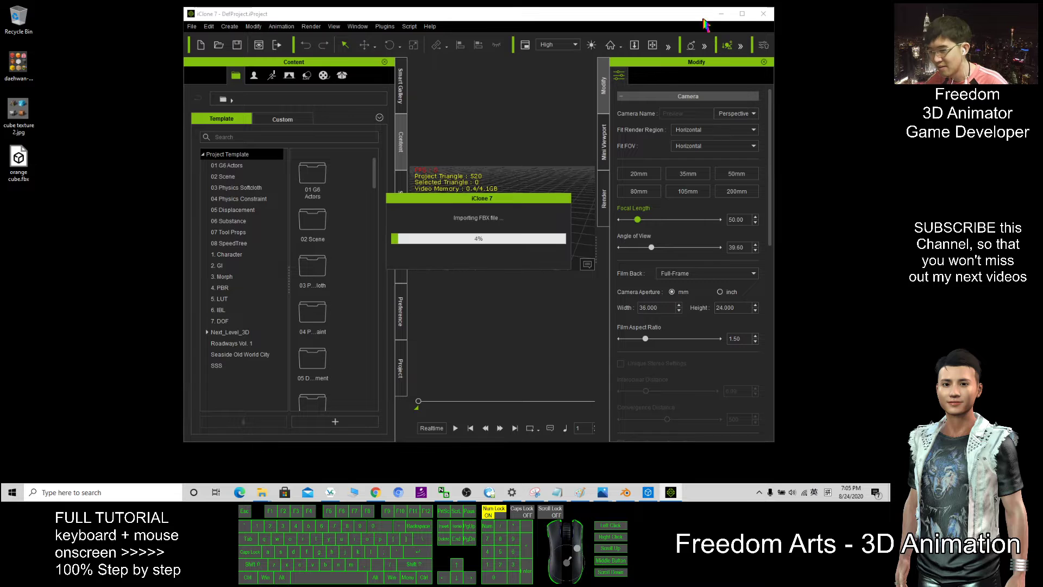
pyautogui.click(742, 14)
pyautogui.scroll(5, 498, 297)
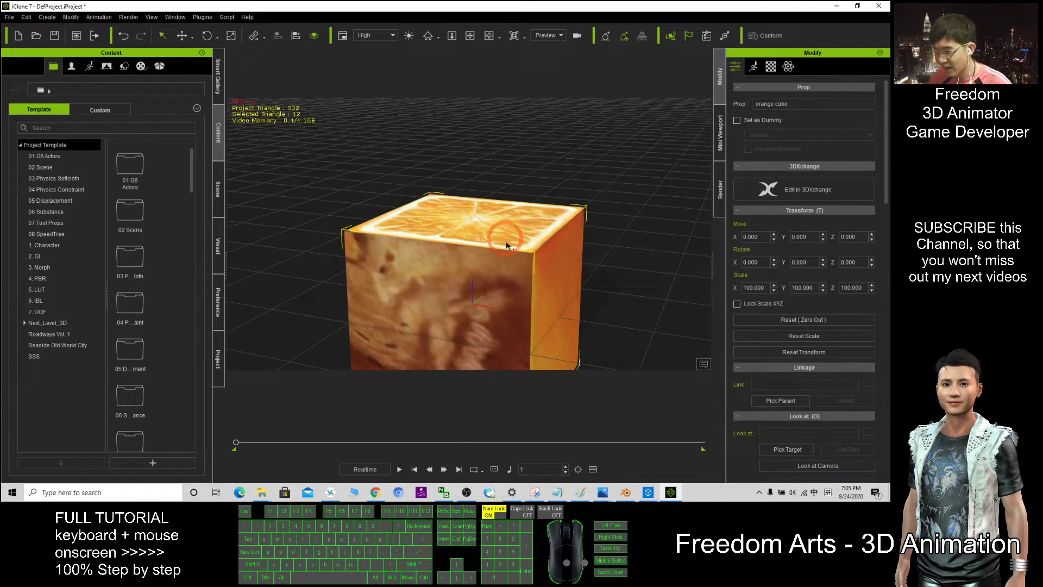
pyautogui.press('x')
pyautogui.press('c')
pyautogui.moveTo(498, 296); pyautogui.dragTo(416, 254)
pyautogui.moveTo(416, 254); pyautogui.dragTo(489, 226, button='right')
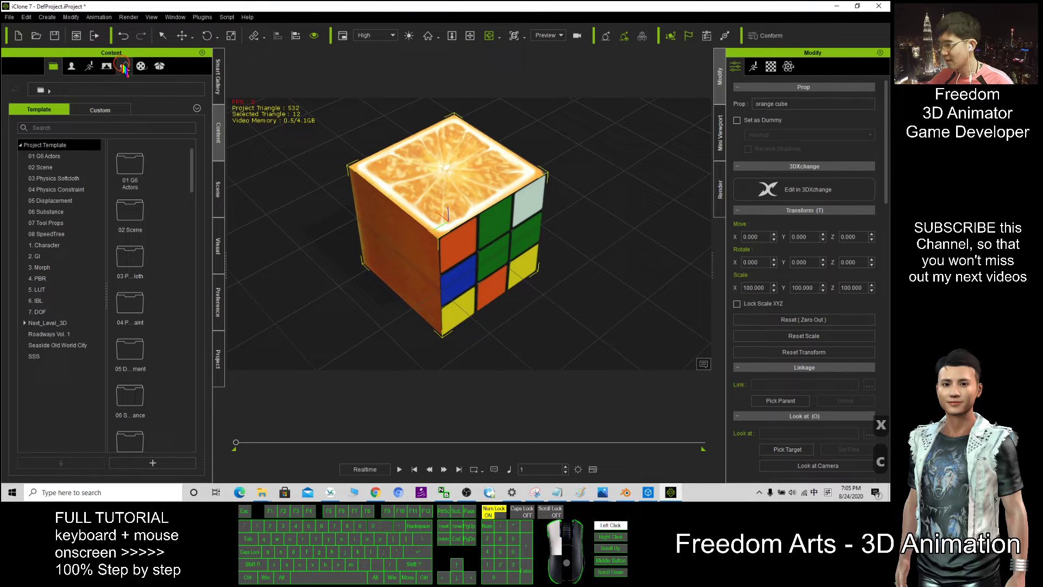
# Save the imported orange cube to the custom Prop library in iClone.
pyautogui.click(124, 65)
pyautogui.click(100, 109)
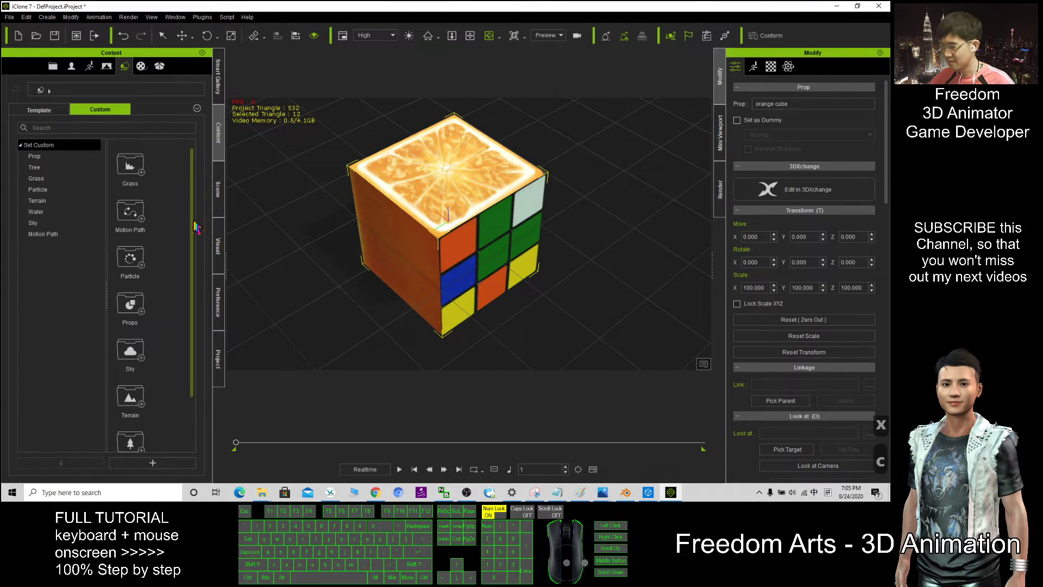
pyautogui.moveTo(194, 227); pyautogui.dragTo(199, 322)
pyautogui.click(36, 156)
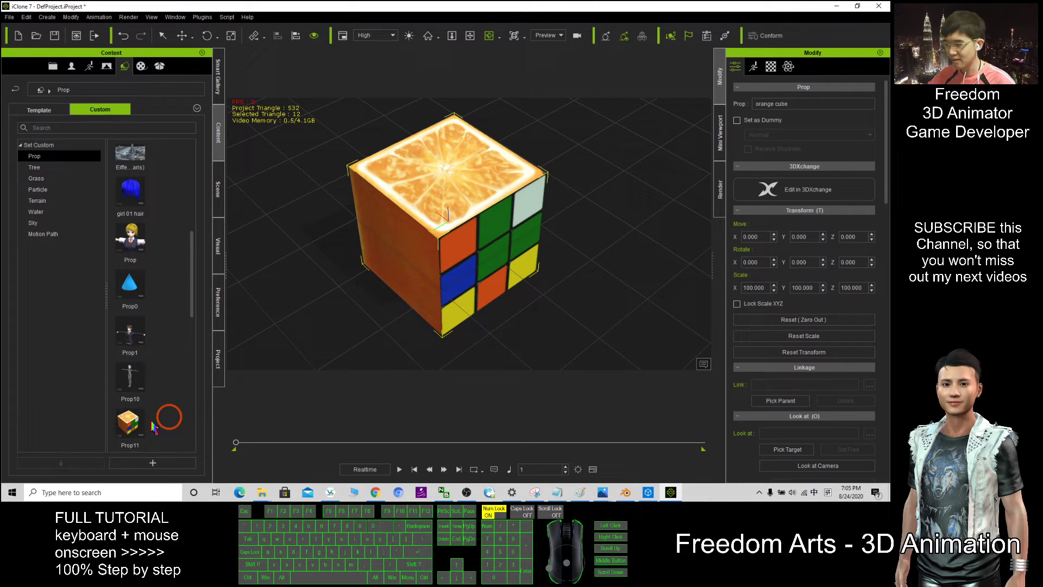
pyautogui.moveTo(153, 428); pyautogui.dragTo(608, 128)
pyautogui.press('c')
# View cube texture 2.jpg from the desktop and return to the textured cube in Blender.
pyautogui.click(834, 6)
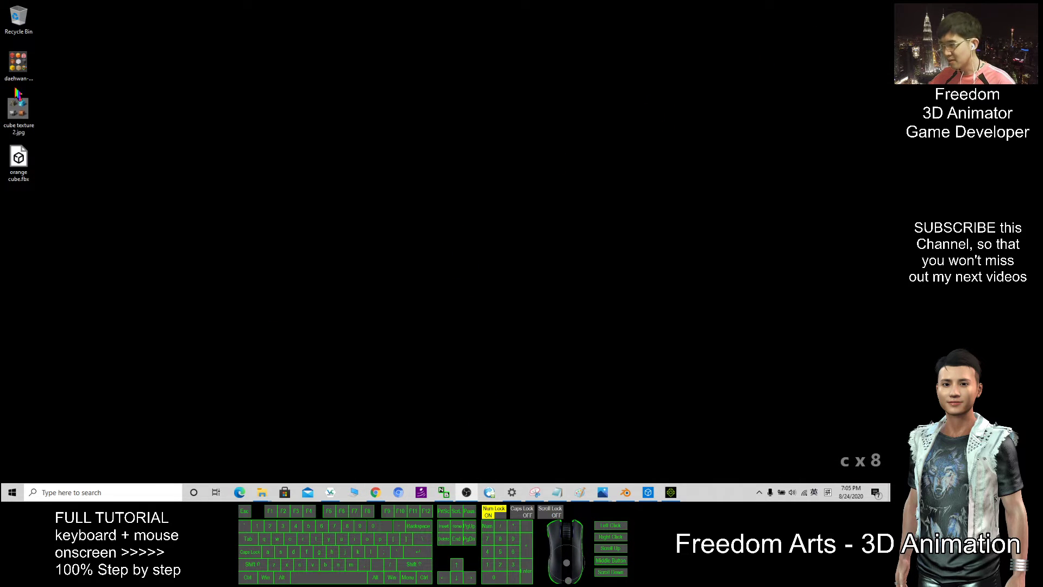
pyautogui.doubleClick(17, 96)
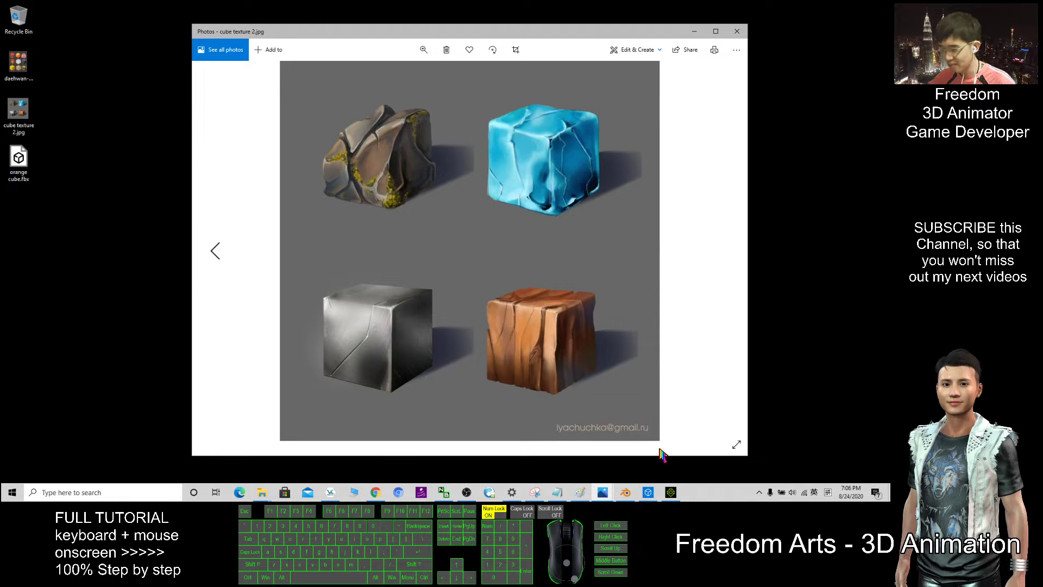
pyautogui.click(627, 493)
pyautogui.click(447, 325)
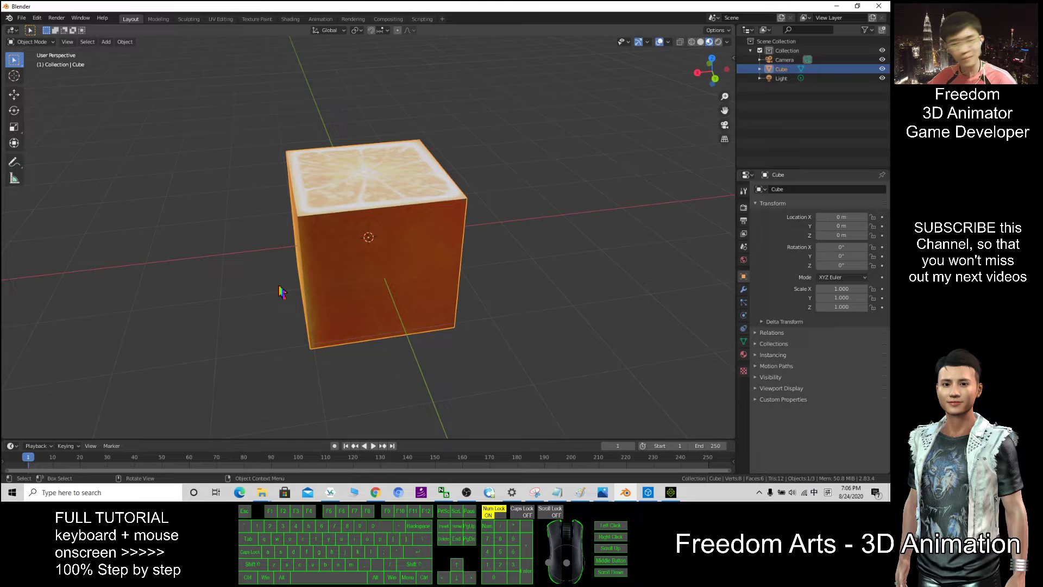
pyautogui.moveTo(281, 292); pyautogui.dragTo(255, 276, button='middle')
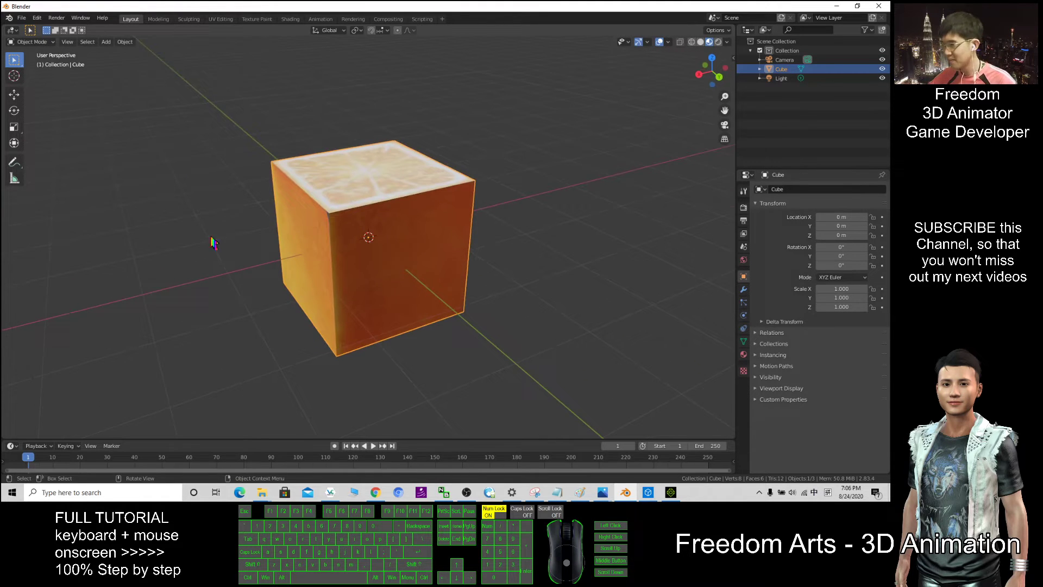
pyautogui.click(106, 42)
pyautogui.click(119, 52)
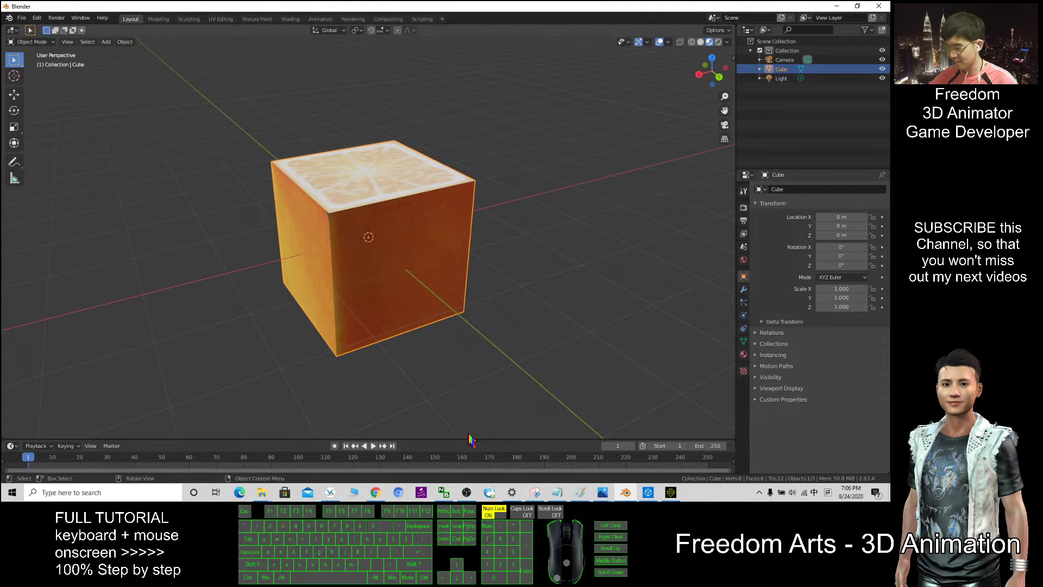
# Switch to Chrome and open the cross-shaped grass and dirt cube layout from the cube texture image results.
pyautogui.click(375, 493)
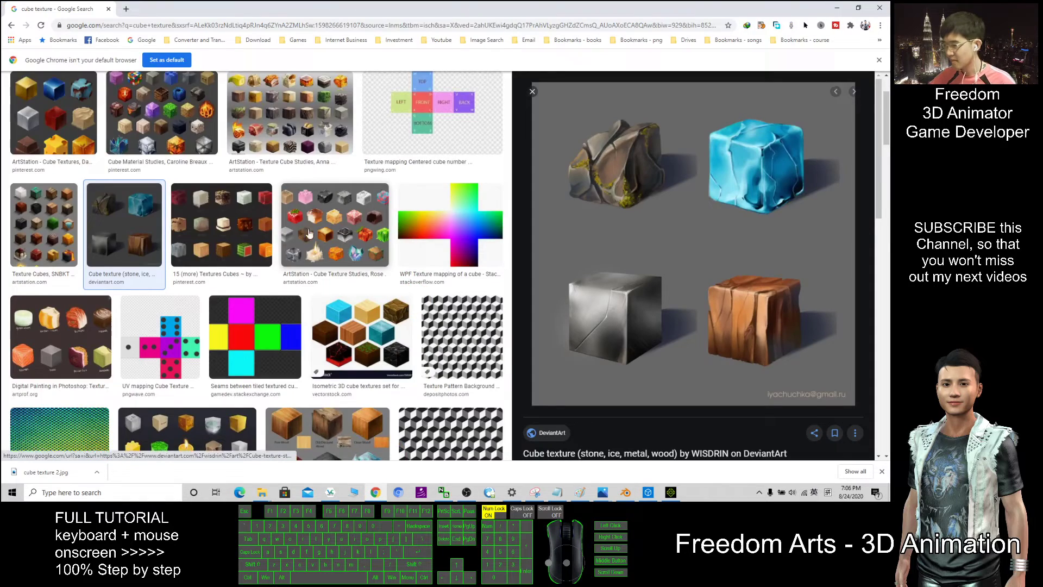
pyautogui.scroll(-3, 309, 232)
pyautogui.scroll(-5, 473, 287)
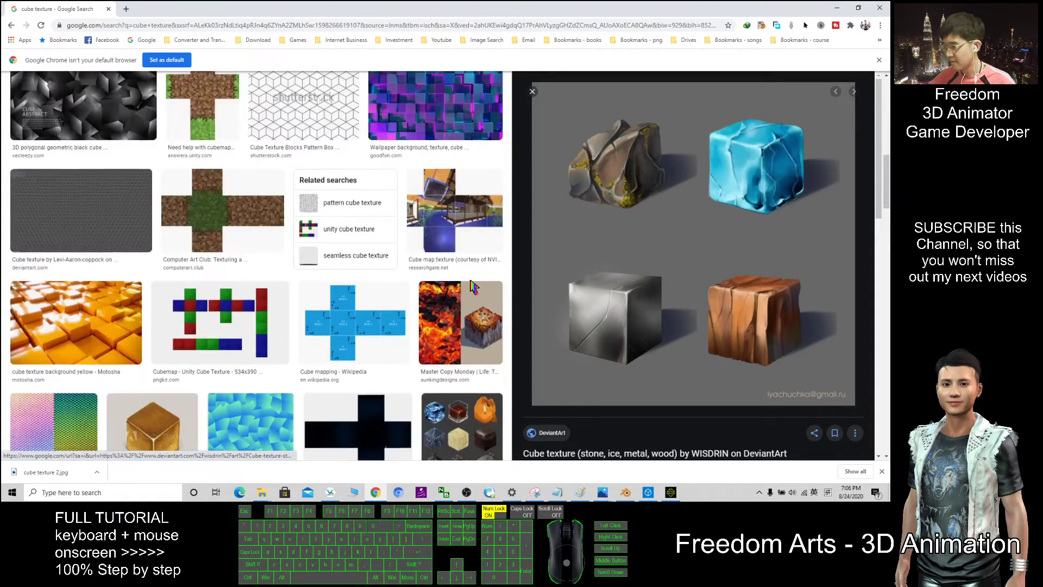
pyautogui.scroll(2, 473, 287)
pyautogui.click(194, 217)
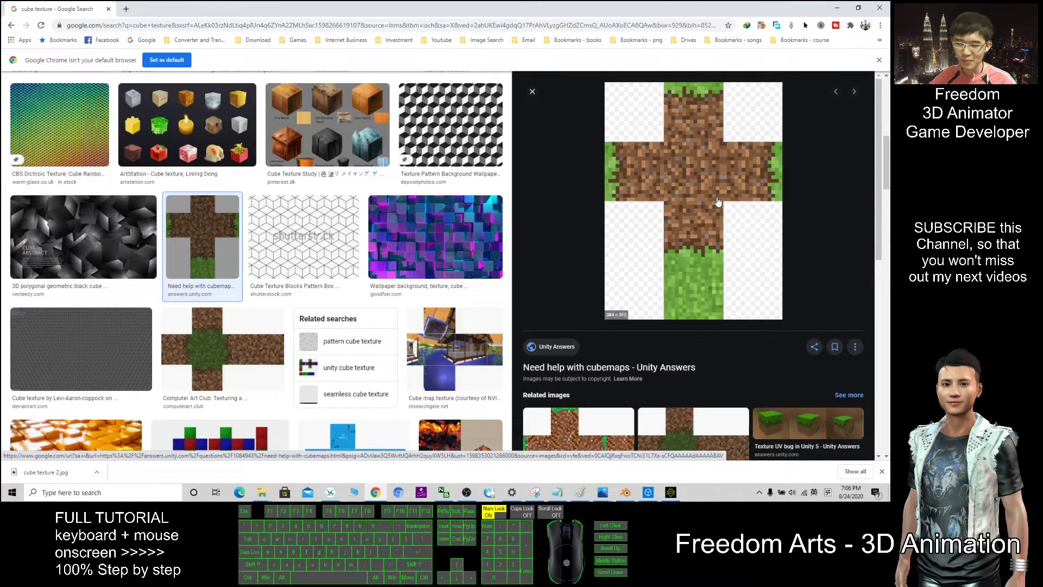
# Save the grass and dirt cube layout image to the Desktop as "grass land" in PNG format.
pyautogui.doubleClick(667, 8)
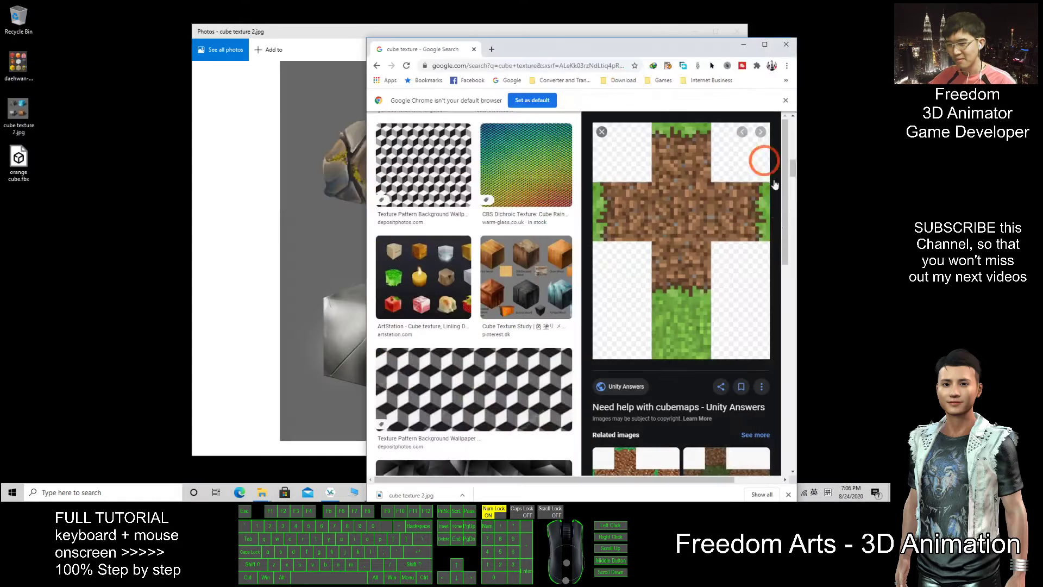
pyautogui.rightClick(701, 194)
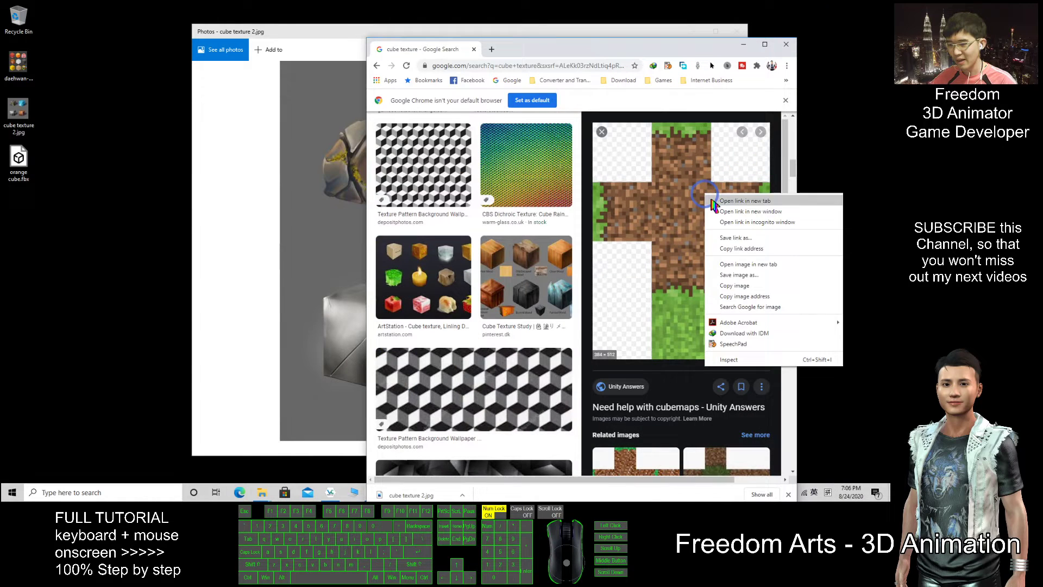
pyautogui.click(766, 274)
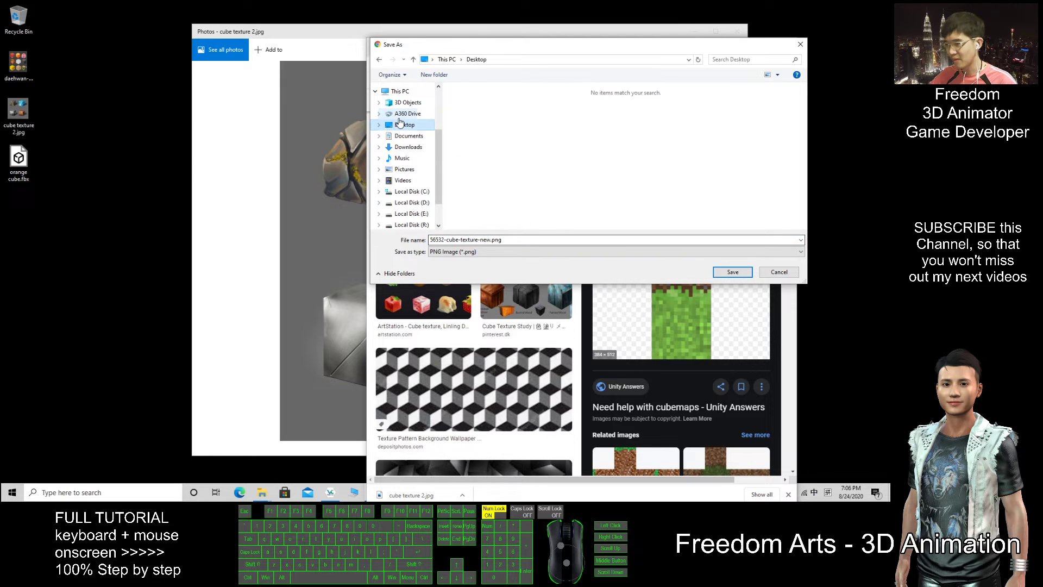
pyautogui.moveTo(513, 240); pyautogui.dragTo(349, 225)
pyautogui.write('g')
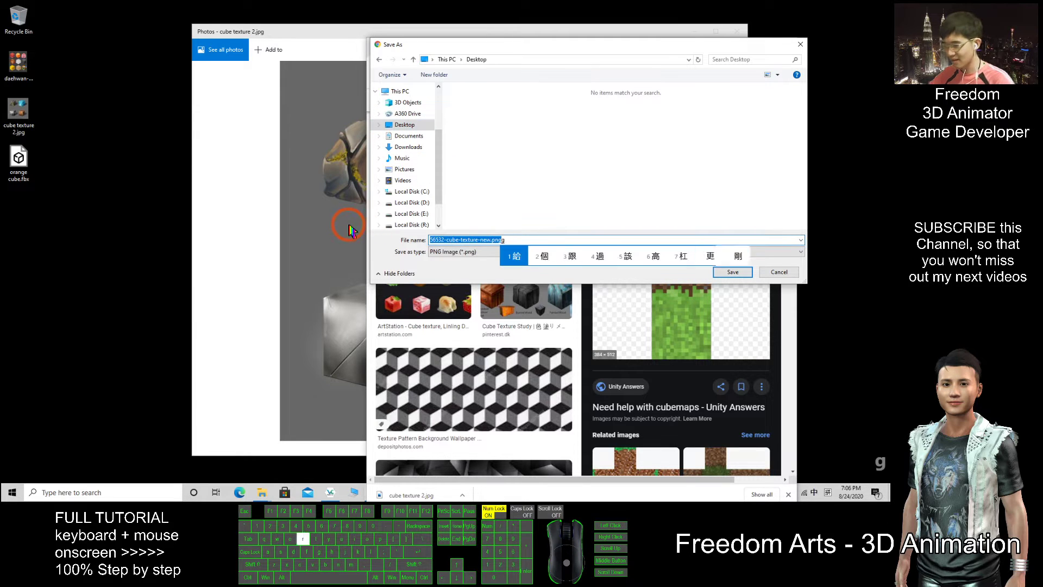
pyautogui.write('rass land')
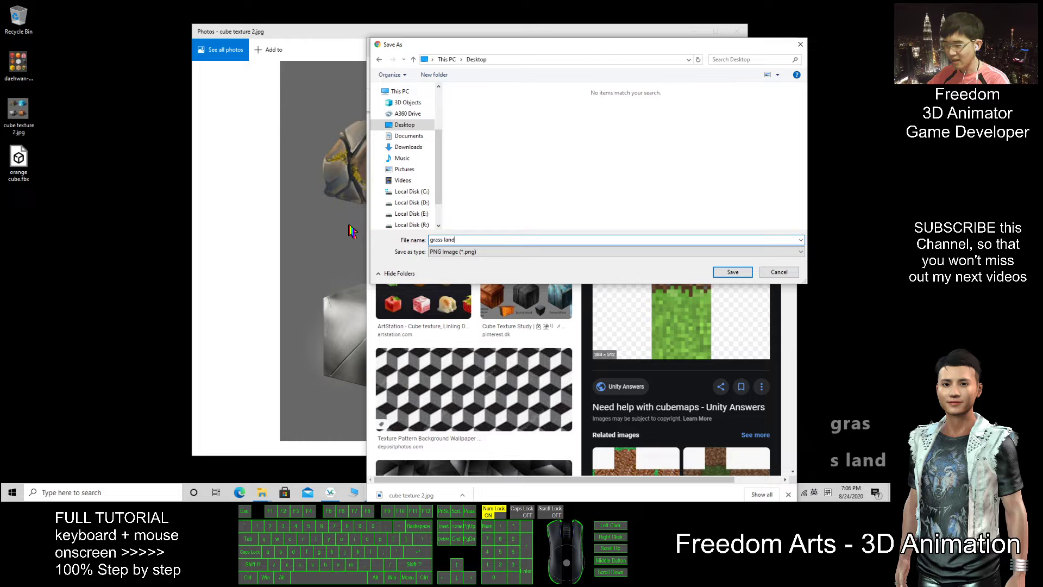
pyautogui.click(733, 272)
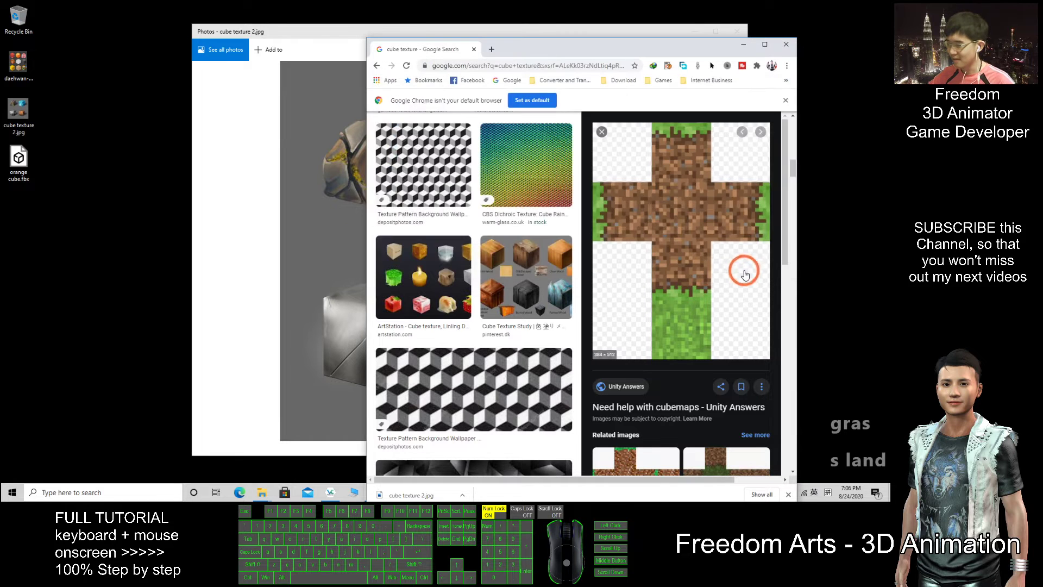
# Open grass land.png from the desktop to check it, close it and maximize the Chrome window.
pyautogui.click(62, 228)
pyautogui.click(12, 209)
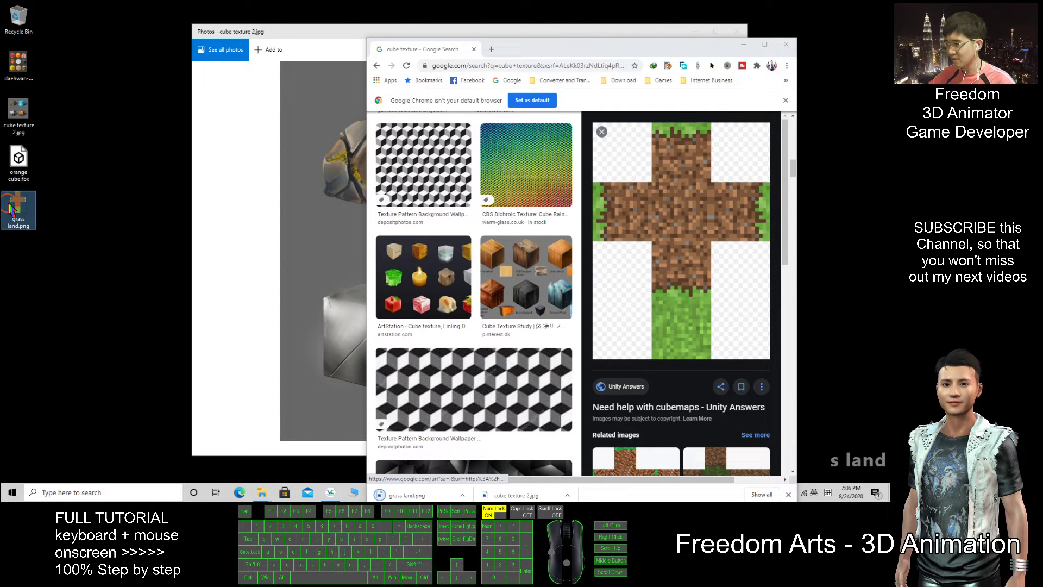
pyautogui.doubleClick(12, 210)
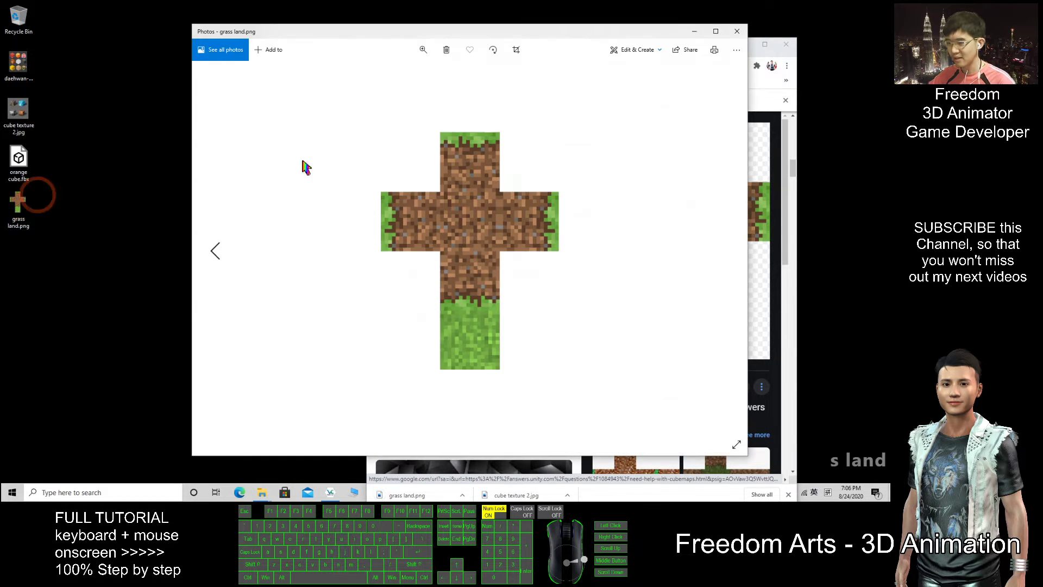
pyautogui.click(738, 31)
pyautogui.moveTo(666, 44); pyautogui.dragTo(602, 1)
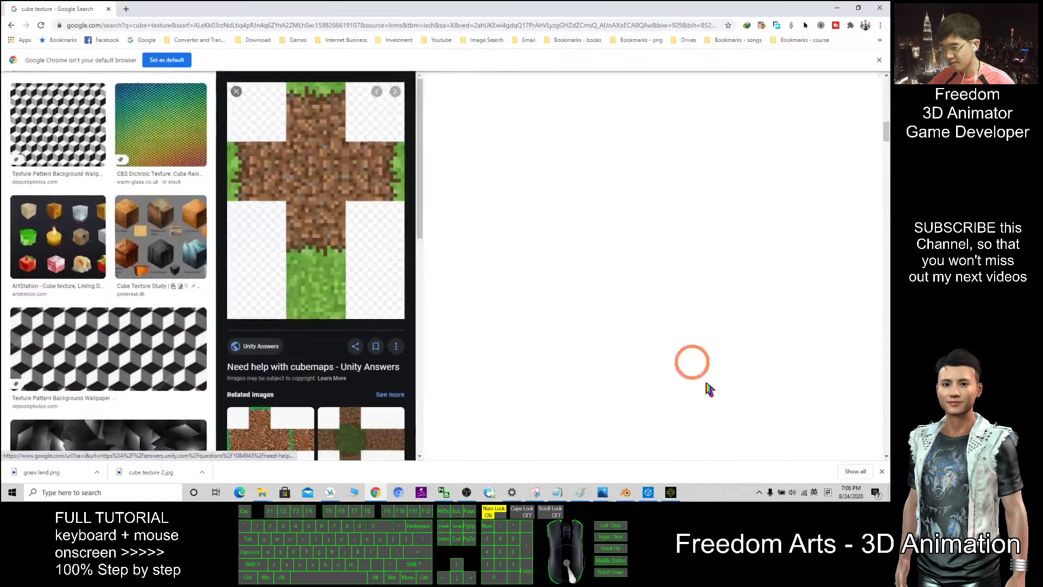
# Switch to Blender and start a new General file in place of the orange cube scene.
pyautogui.click(624, 491)
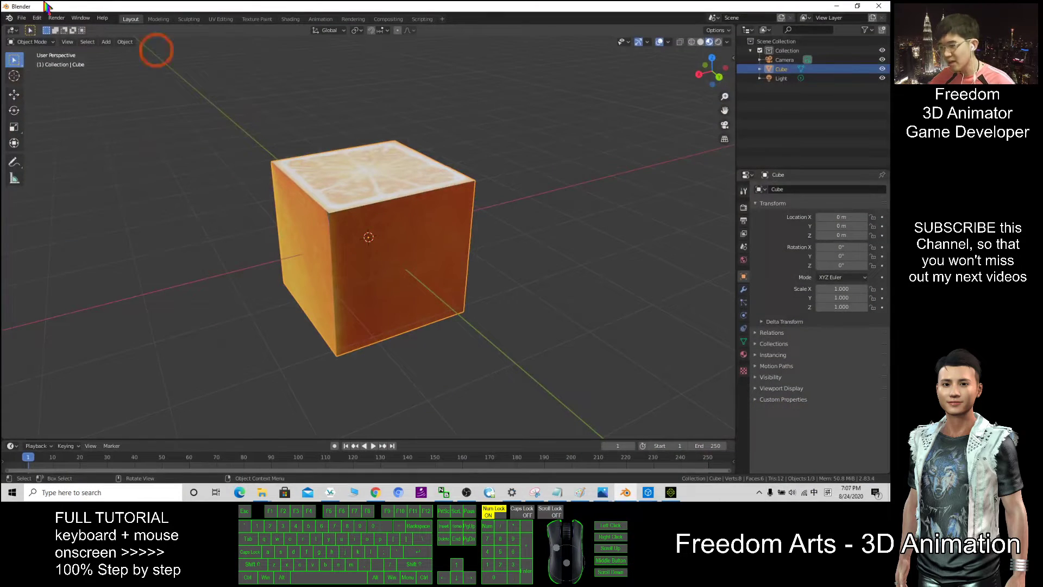
pyautogui.click(21, 19)
pyautogui.moveTo(33, 29)
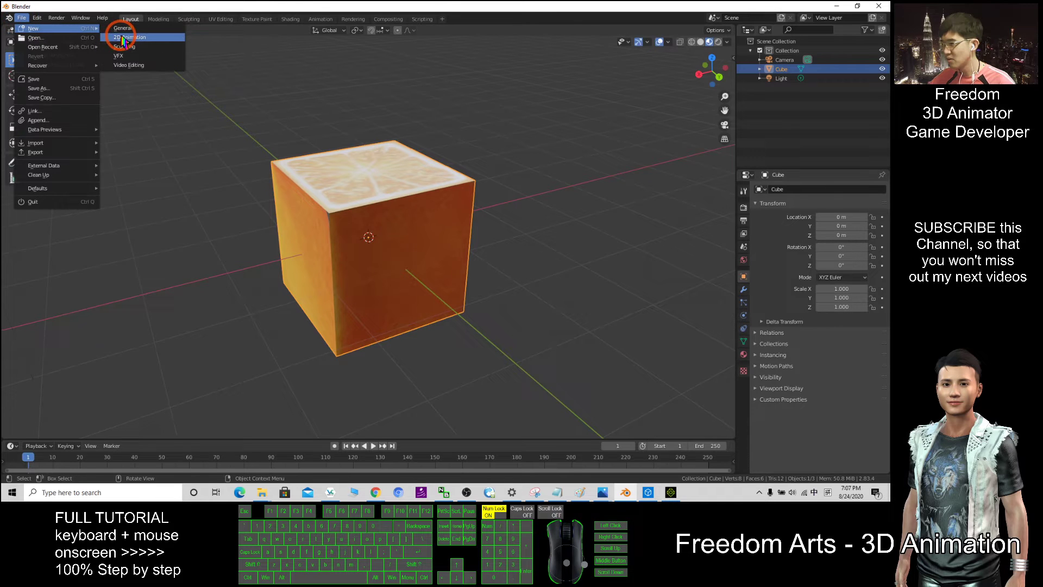
pyautogui.click(121, 30)
pyautogui.click(465, 262)
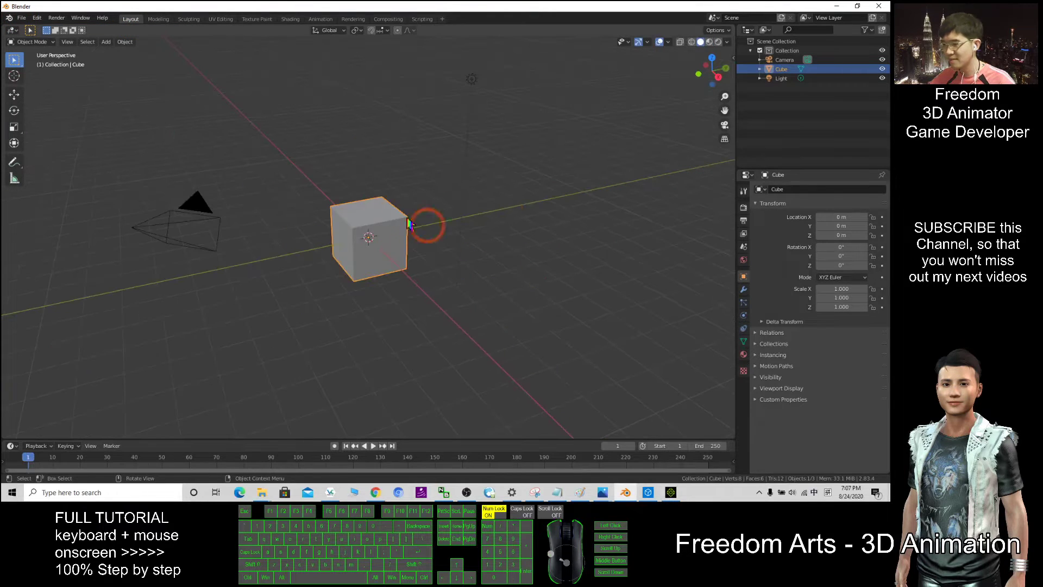
# Replace all the default scene objects with a new mesh cube and show it in material preview shading.
pyautogui.moveTo(126, 132); pyautogui.dragTo(576, 399)
pyautogui.press('Delete')
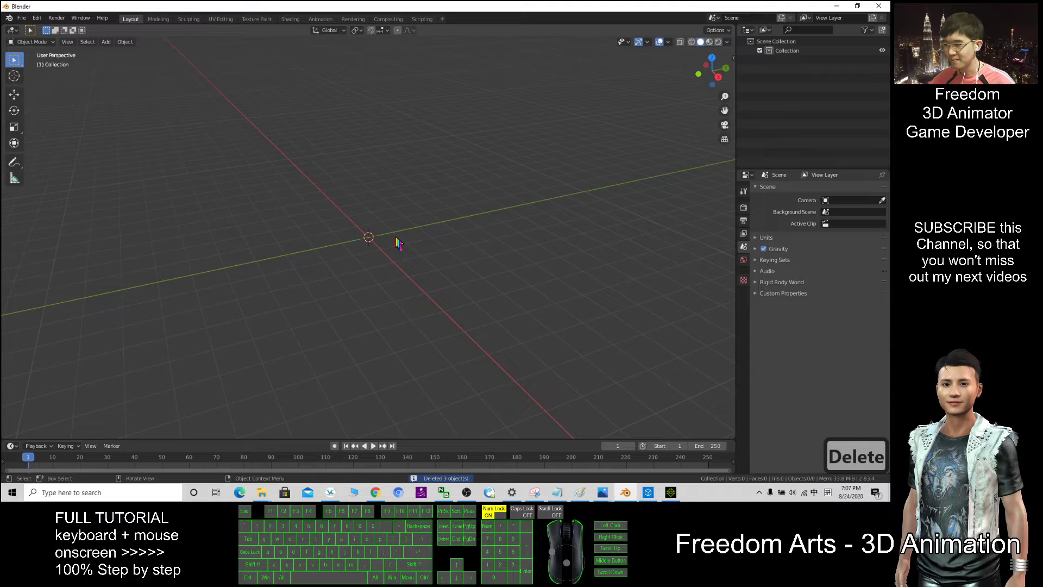
pyautogui.click(107, 42)
pyautogui.click(119, 53)
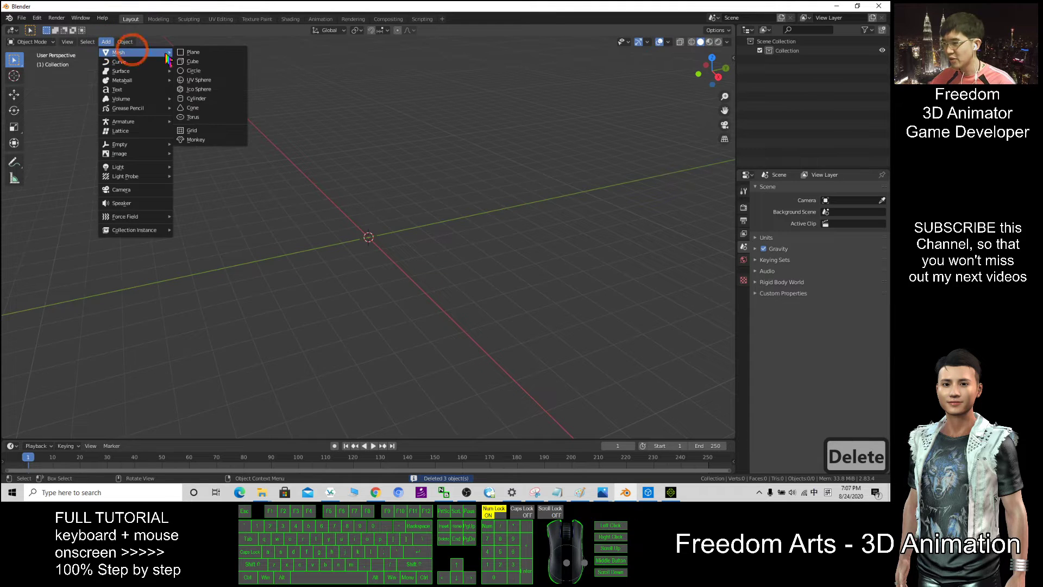
pyautogui.click(192, 61)
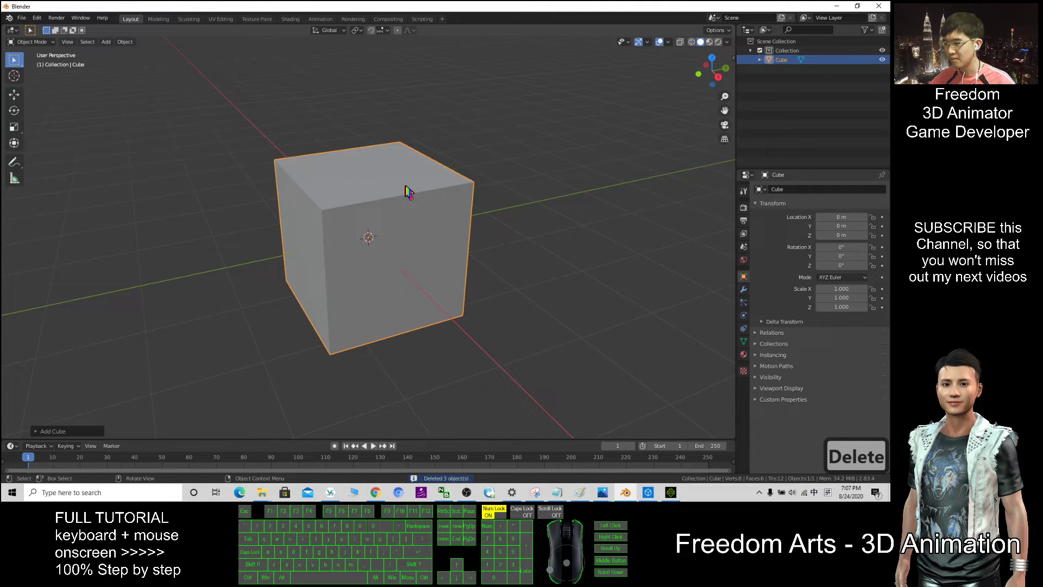
pyautogui.click(709, 42)
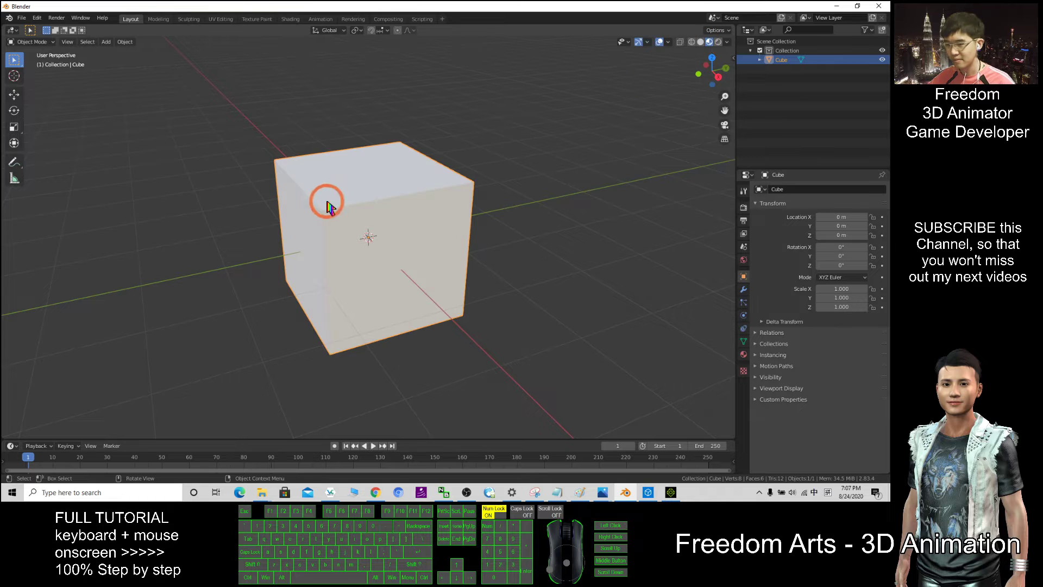
# In the UV Editing workspace, give the cube a new material with an Image Texture as its base color.
pyautogui.click(222, 19)
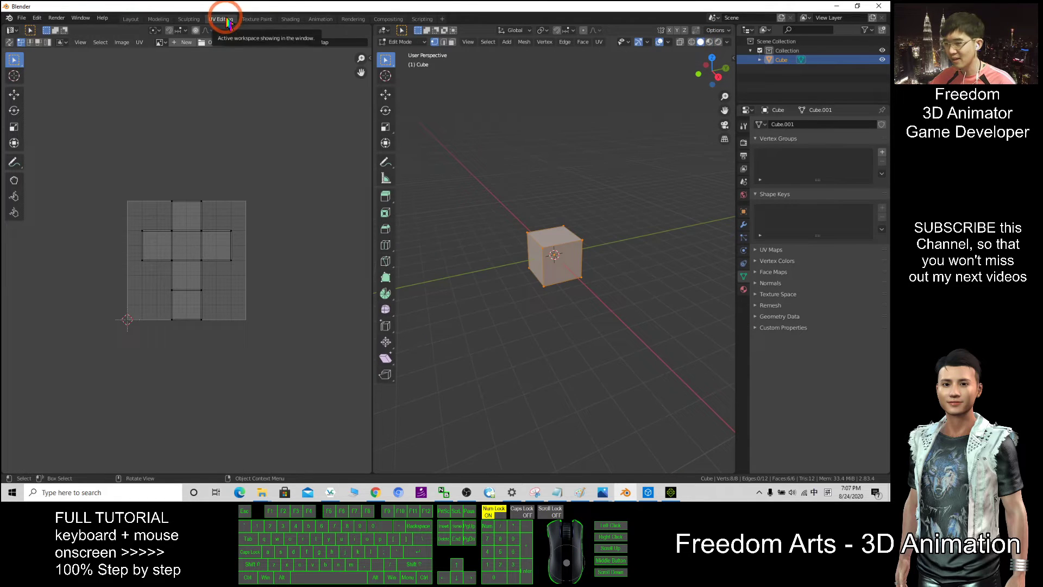
pyautogui.click(744, 289)
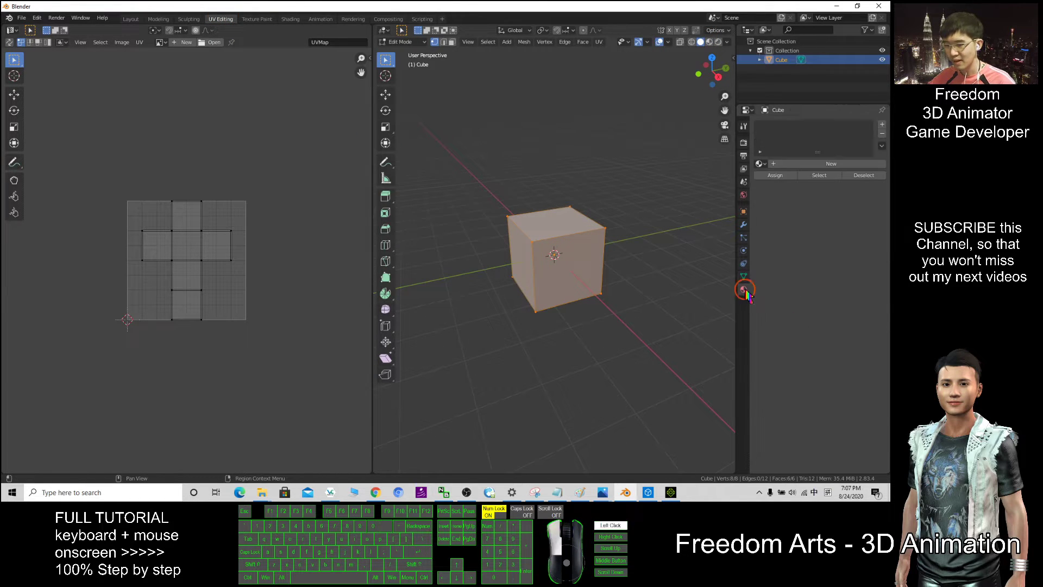
pyautogui.click(803, 164)
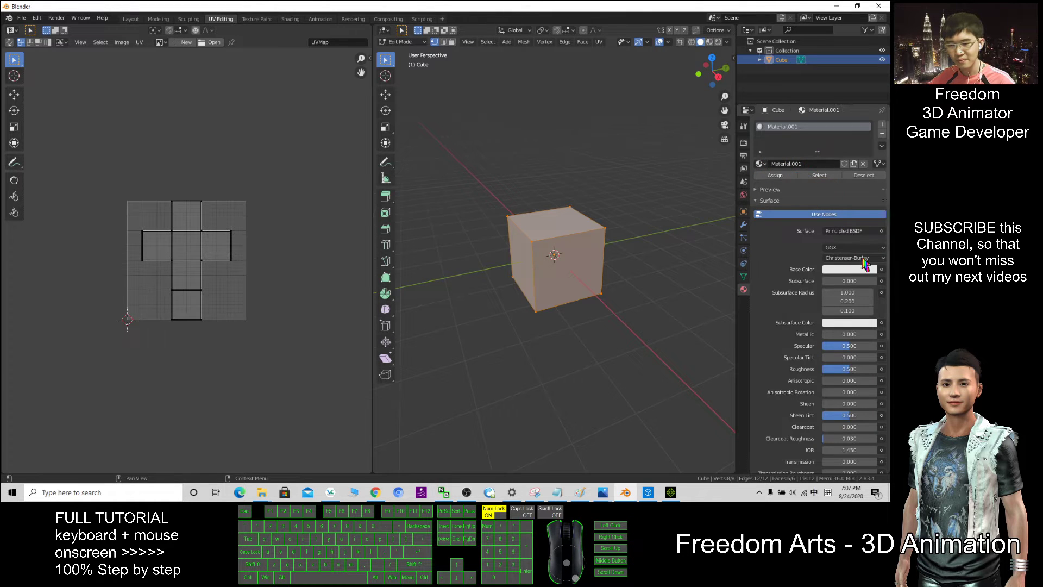
pyautogui.click(882, 273)
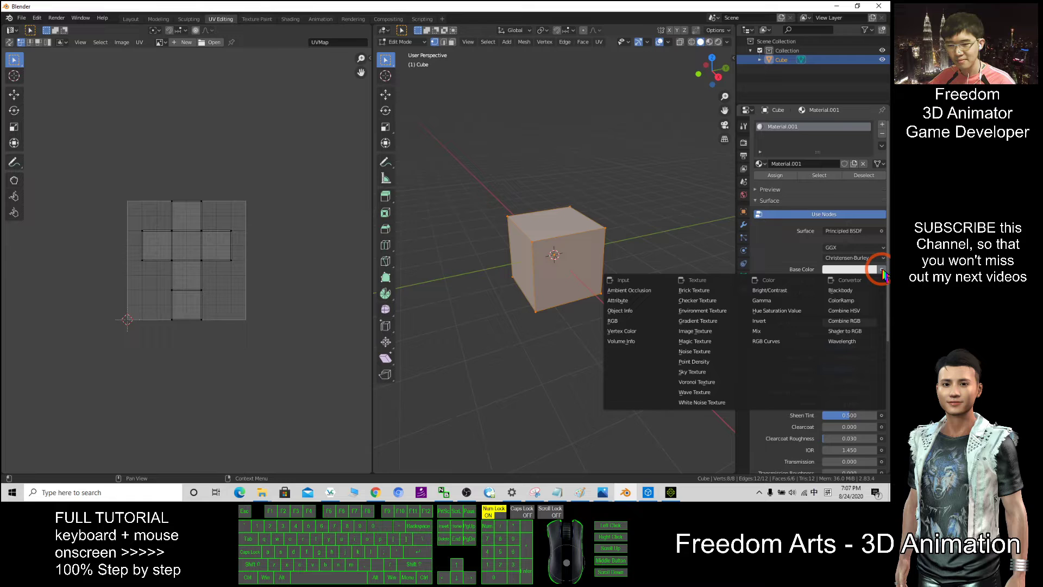
pyautogui.click(693, 332)
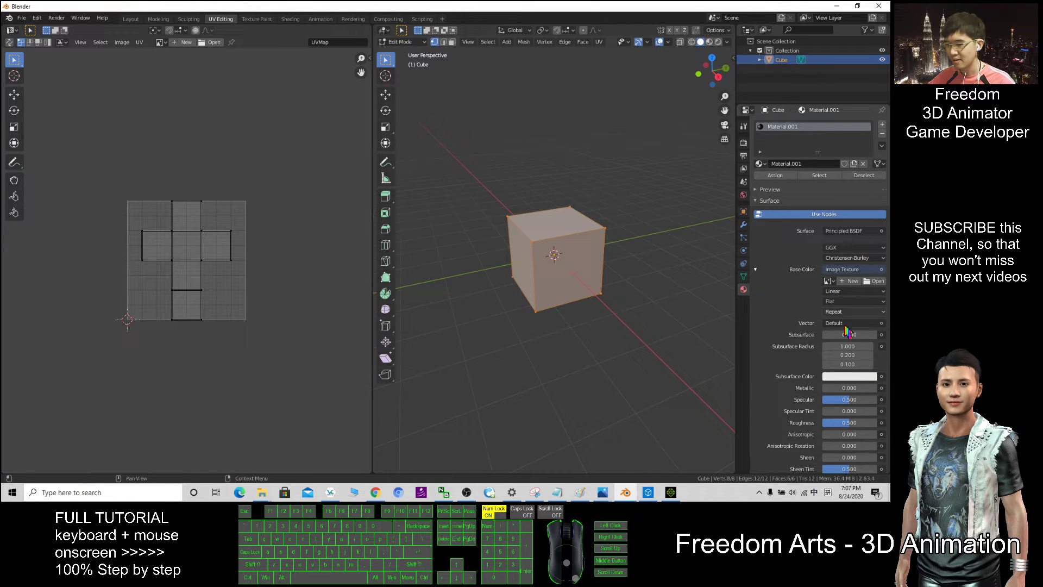
# Load grass land.png from the Desktop as the material's base color image.
pyautogui.click(875, 281)
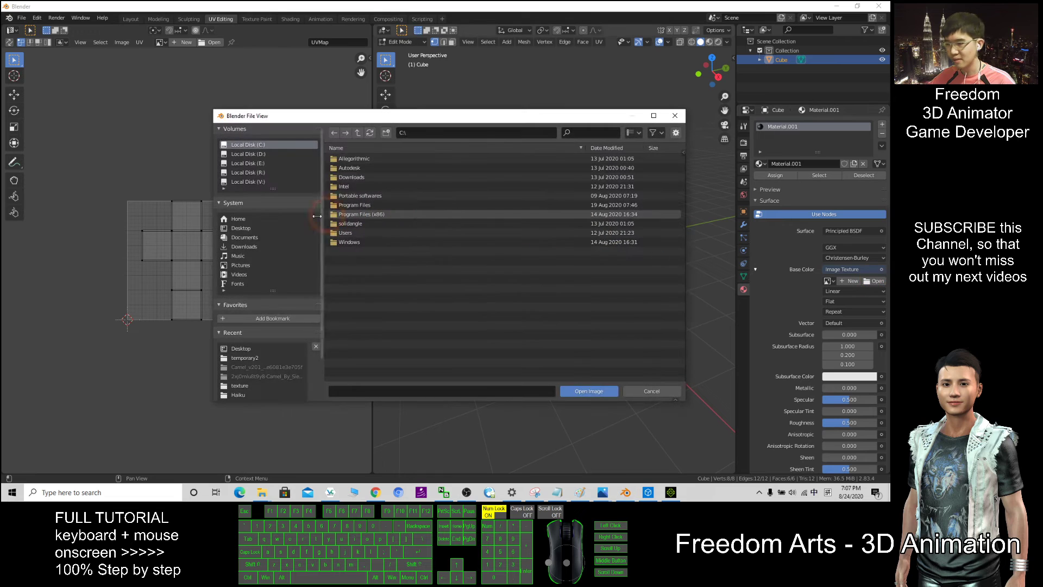
pyautogui.click(240, 228)
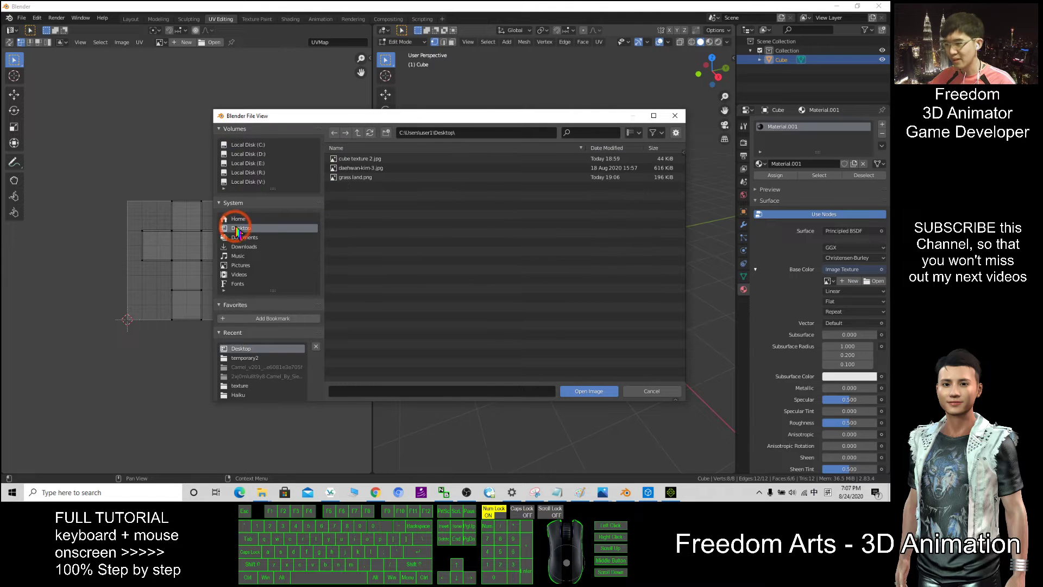
pyautogui.doubleClick(359, 178)
pyautogui.scroll(1, 261, 239)
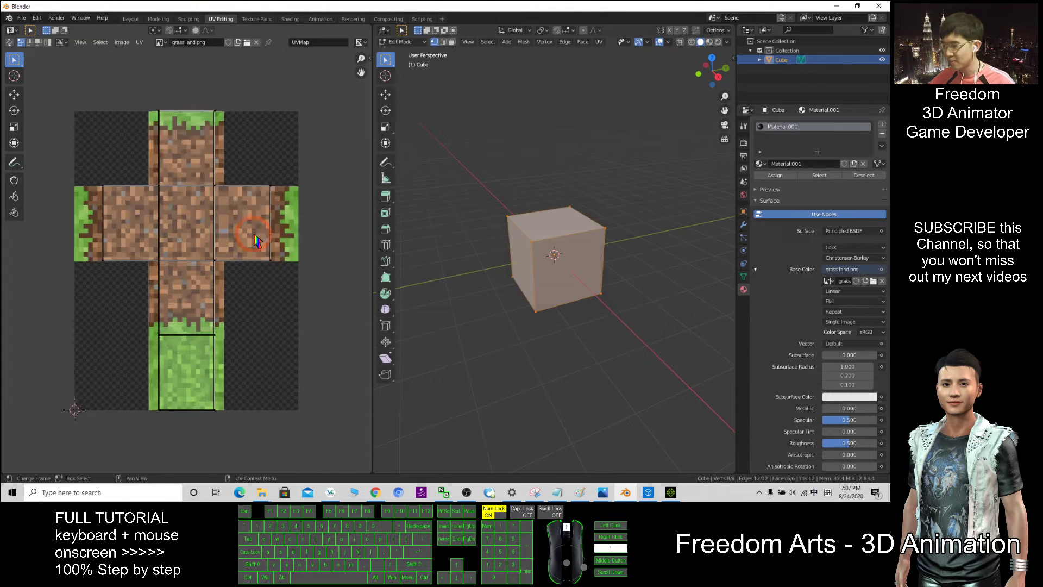
pyautogui.scroll(-1, 257, 241)
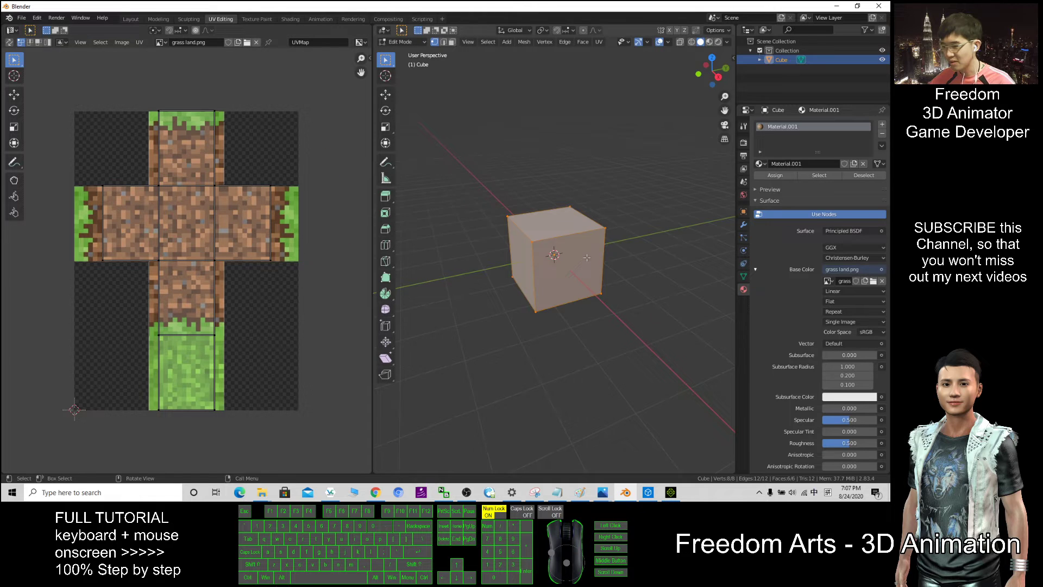
# Show the cube in material preview shading in the UV Editing workspace and check its textured sides.
pyautogui.scroll(-2, 620, 174)
pyautogui.click(710, 43)
pyautogui.scroll(3, 640, 296)
pyautogui.scroll(-2, 639, 299)
pyautogui.moveTo(503, 315); pyautogui.dragTo(679, 320, button='middle')
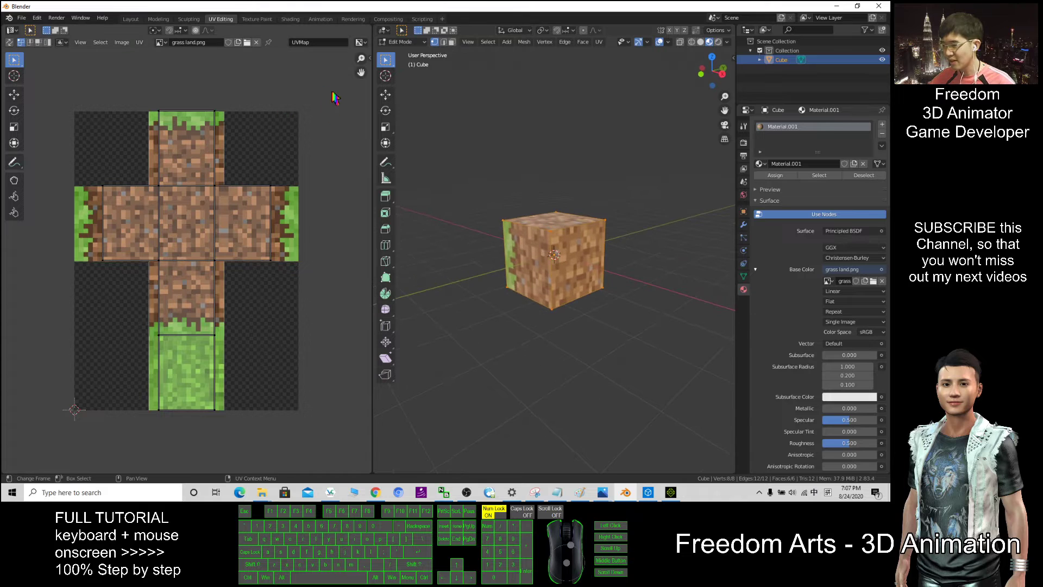
# Select the whole UV layout and scale it horizontally to match the grass and dirt cross image.
pyautogui.moveTo(335, 97); pyautogui.dragTo(101, 409)
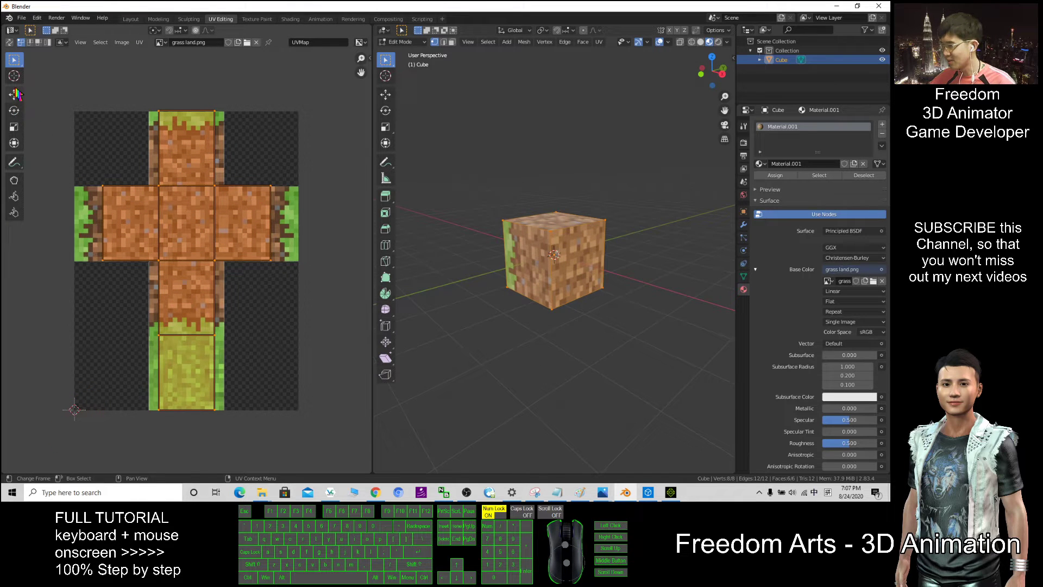
pyautogui.click(14, 127)
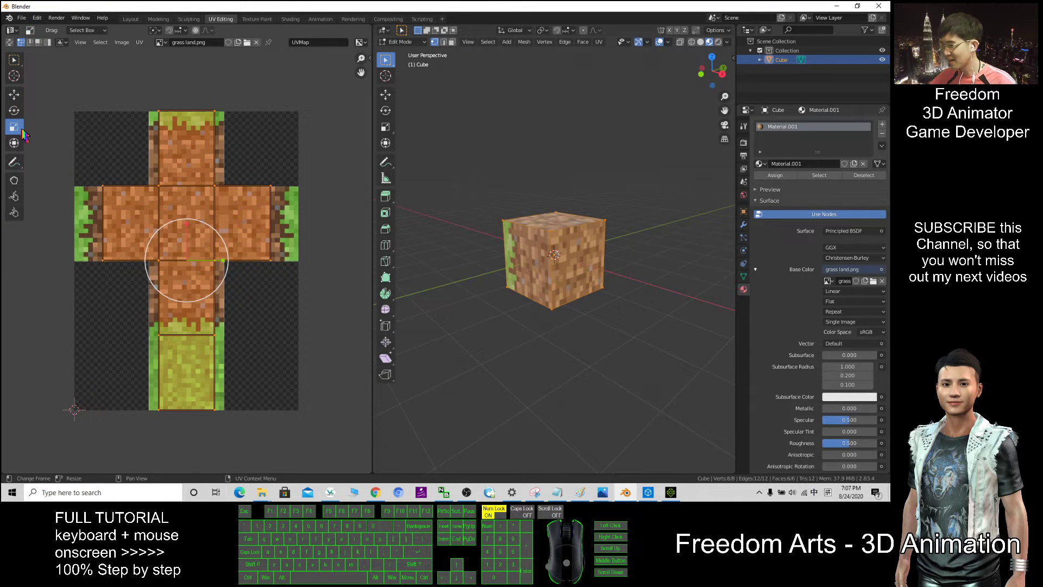
pyautogui.moveTo(224, 261)
pyautogui.mouseDown()
pyautogui.moveTo(255, 264)
pyautogui.moveTo(237, 264)
pyautogui.mouseUp()
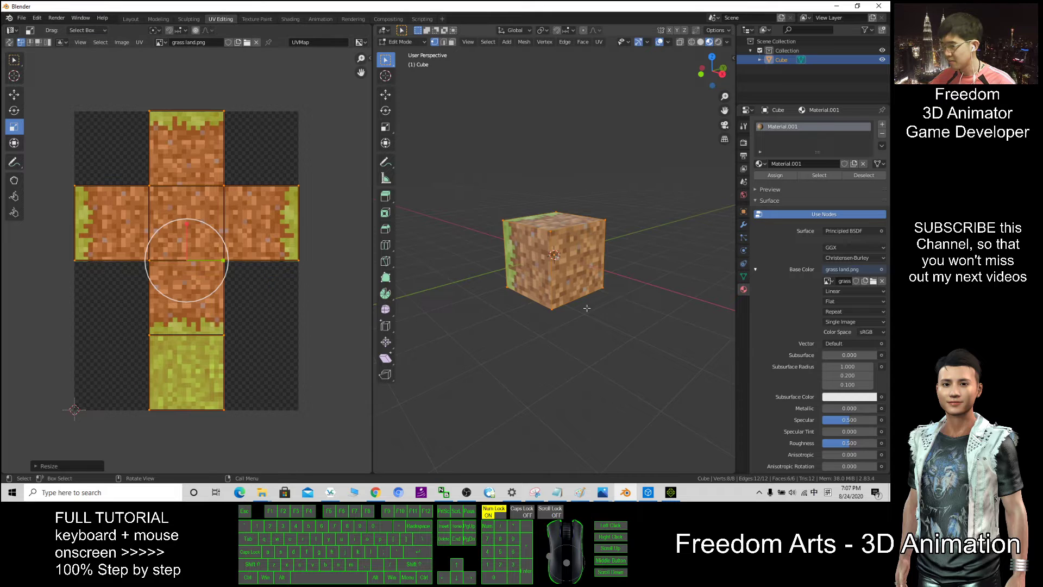
pyautogui.moveTo(532, 380); pyautogui.dragTo(575, 303, button='middle')
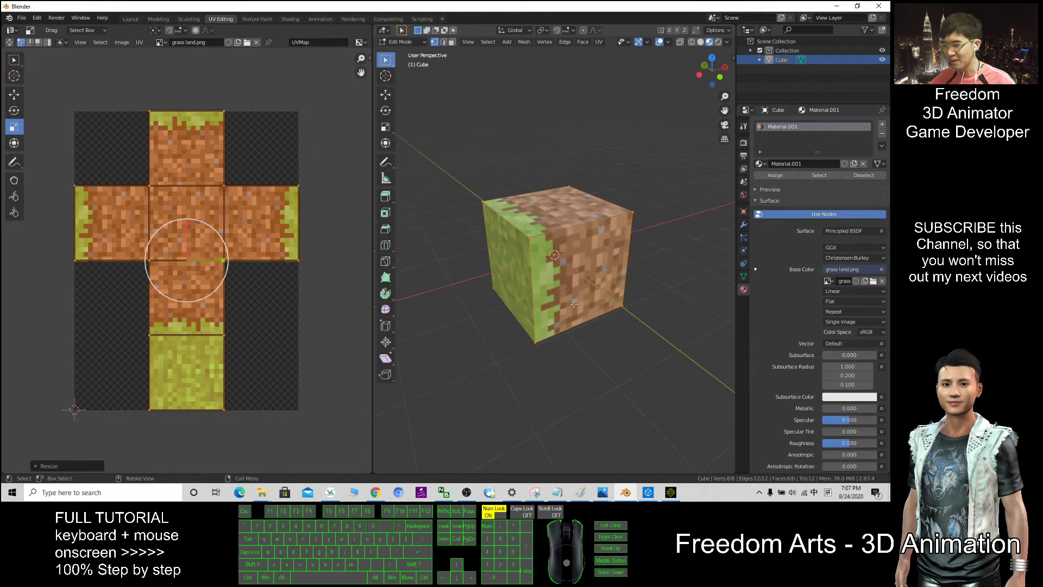
pyautogui.scroll(-1, 553, 300)
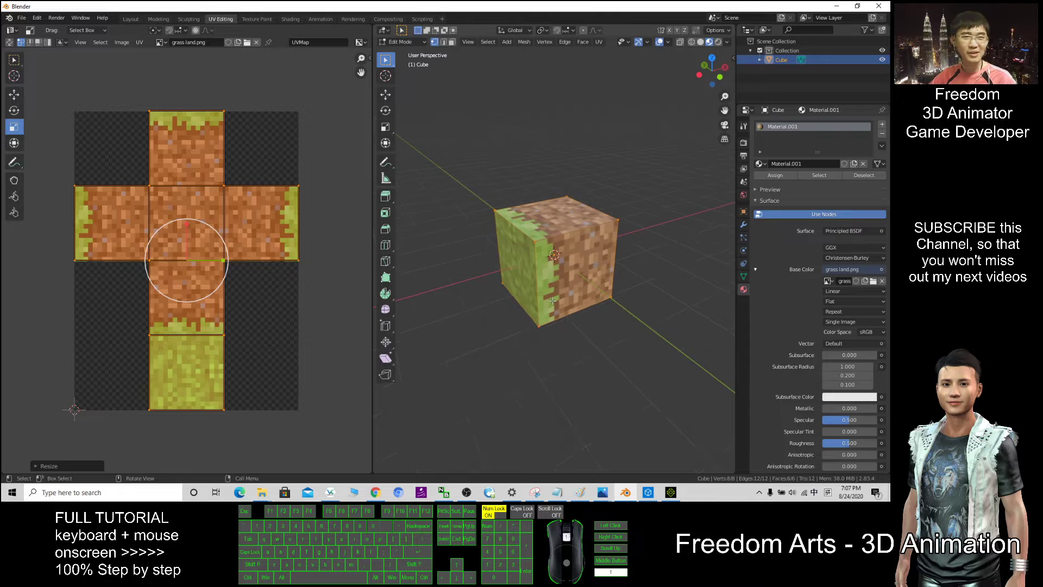
pyautogui.moveTo(576, 304); pyautogui.dragTo(598, 347, button='middle')
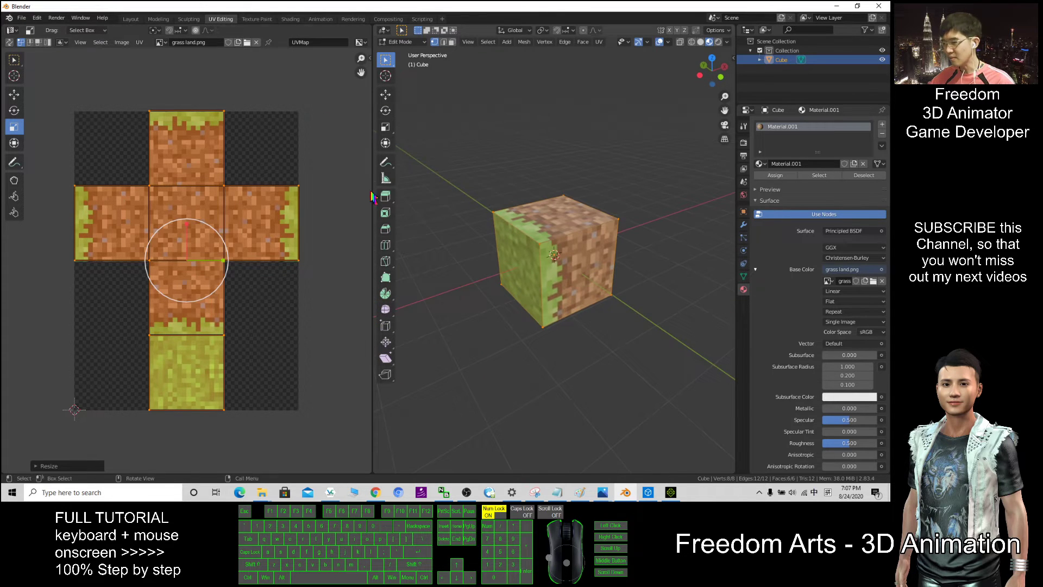
# In the Layout workspace, rotate the cube to 90° on the Y axis so its grass face points up.
pyautogui.click(139, 20)
pyautogui.scroll(-1, 370, 217)
pyautogui.scroll(3, 370, 217)
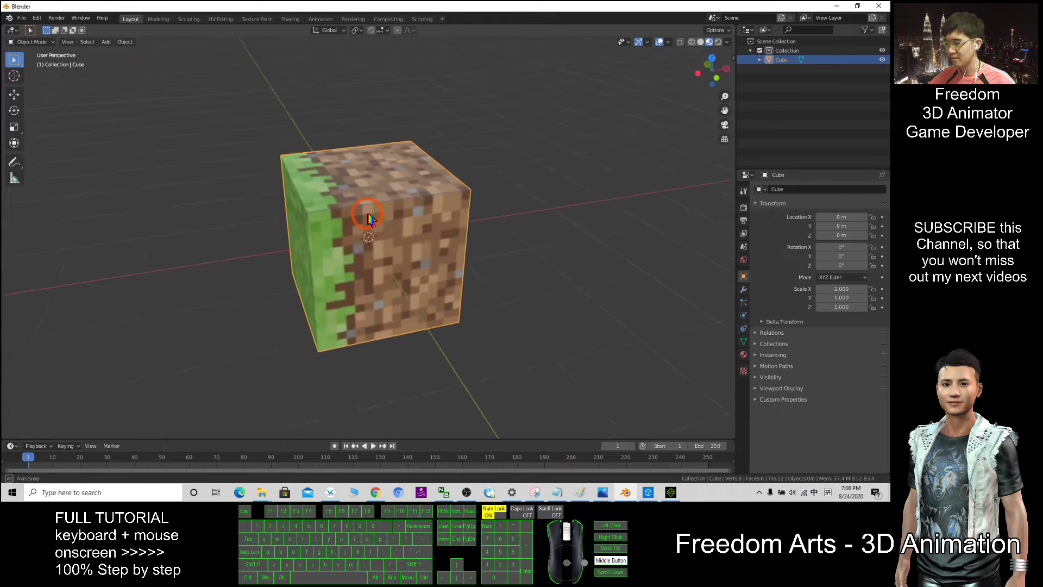
pyautogui.moveTo(369, 219); pyautogui.dragTo(308, 152, button='middle')
pyautogui.moveTo(534, 365); pyautogui.dragTo(535, 365)
pyautogui.moveTo(668, 352); pyautogui.dragTo(607, 349, button='middle')
pyautogui.scroll(-1, 607, 349)
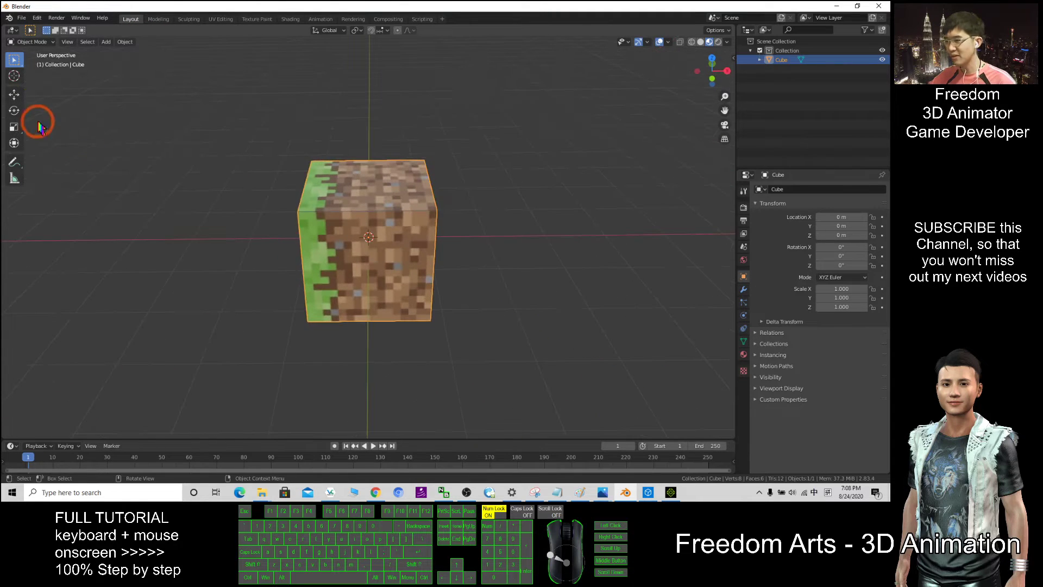
pyautogui.click(19, 112)
pyautogui.moveTo(379, 208); pyautogui.dragTo(413, 260)
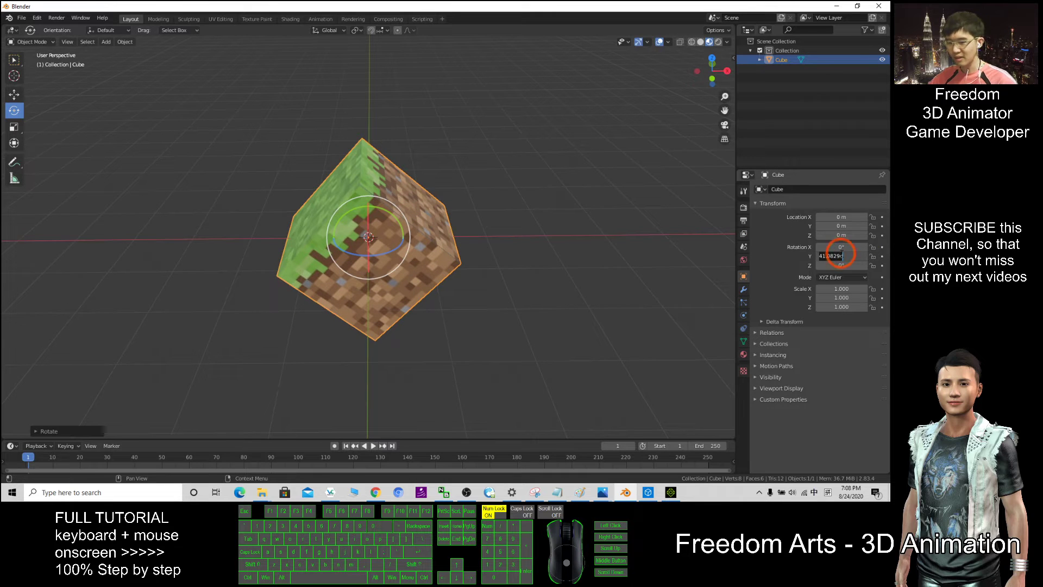
pyautogui.write('90')
pyautogui.press('Return')
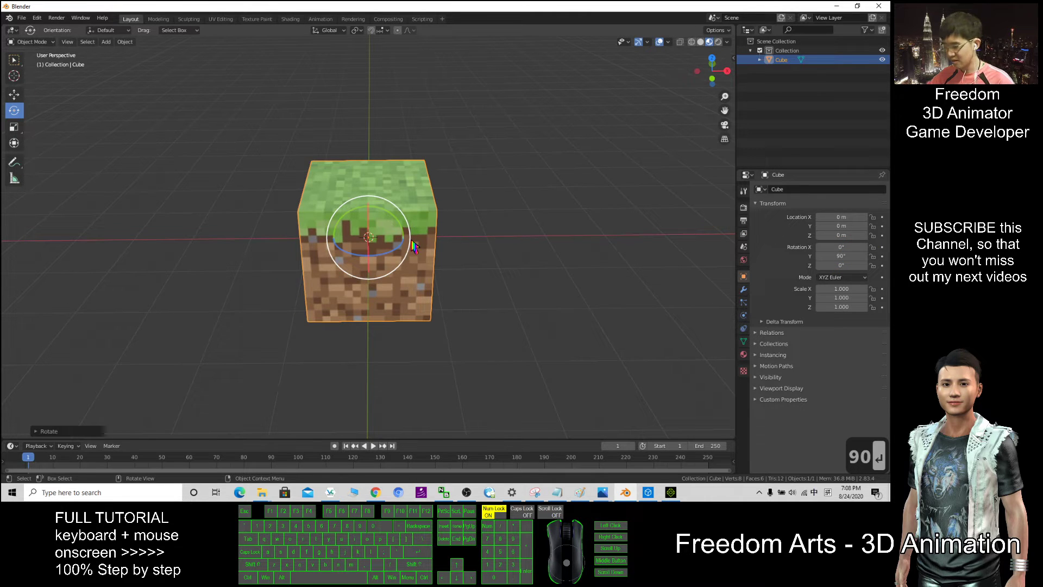
# Apply all transforms to the rotated grass cube.
pyautogui.press('ctrl')
pyautogui.hotkey('ctrl', 'a')
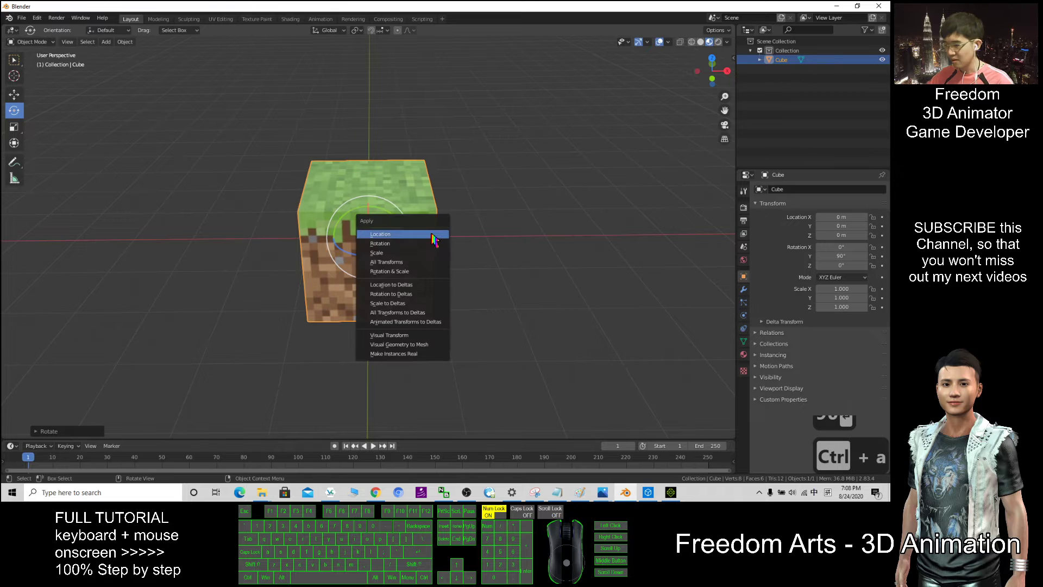
pyautogui.click(396, 262)
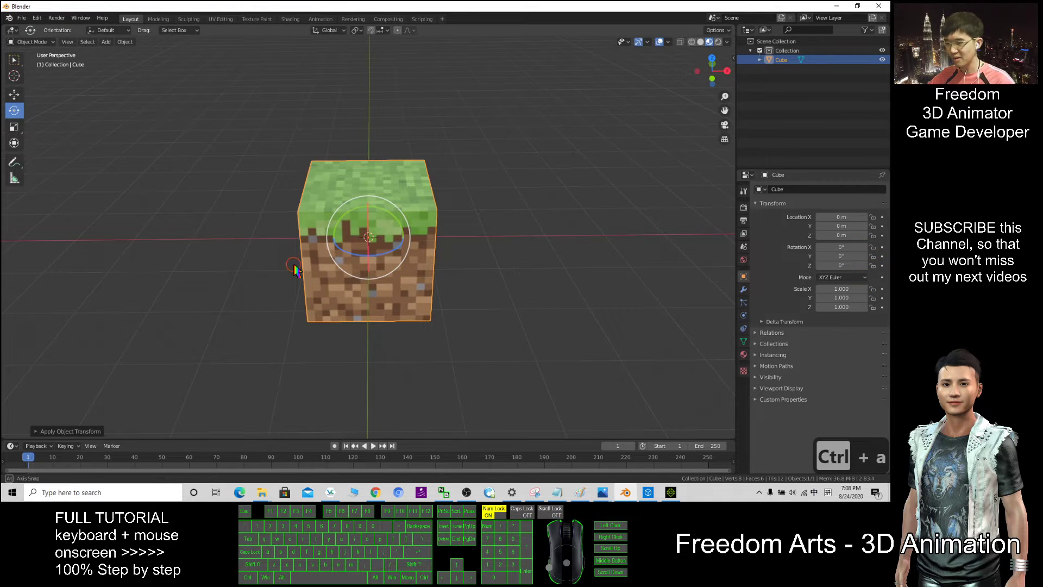
pyautogui.moveTo(293, 266); pyautogui.dragTo(324, 273, button='middle')
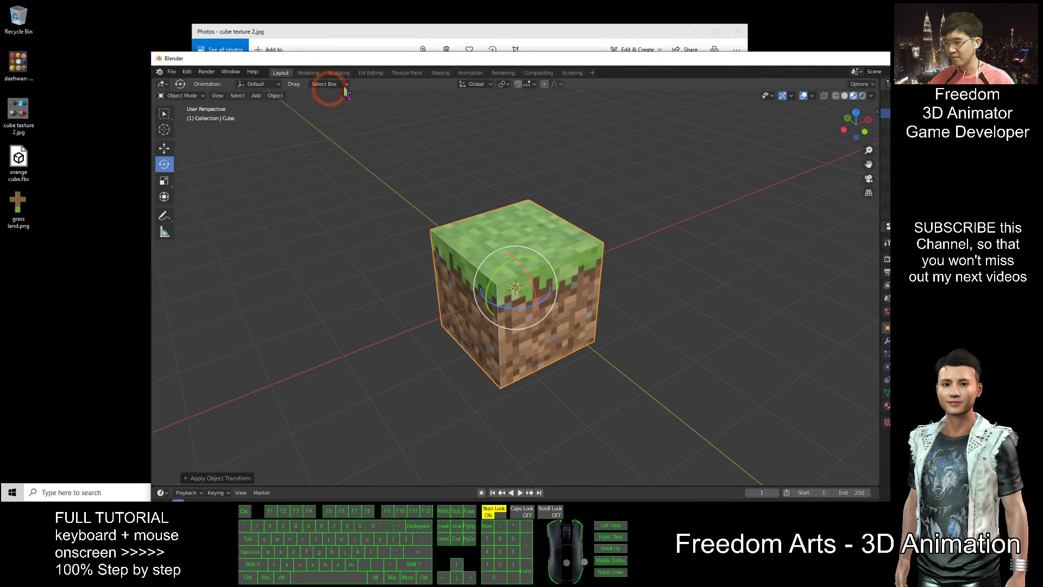
# Export the grass cube as an FBX file named "grassland" to the Desktop.
pyautogui.click(172, 72)
pyautogui.click(199, 208)
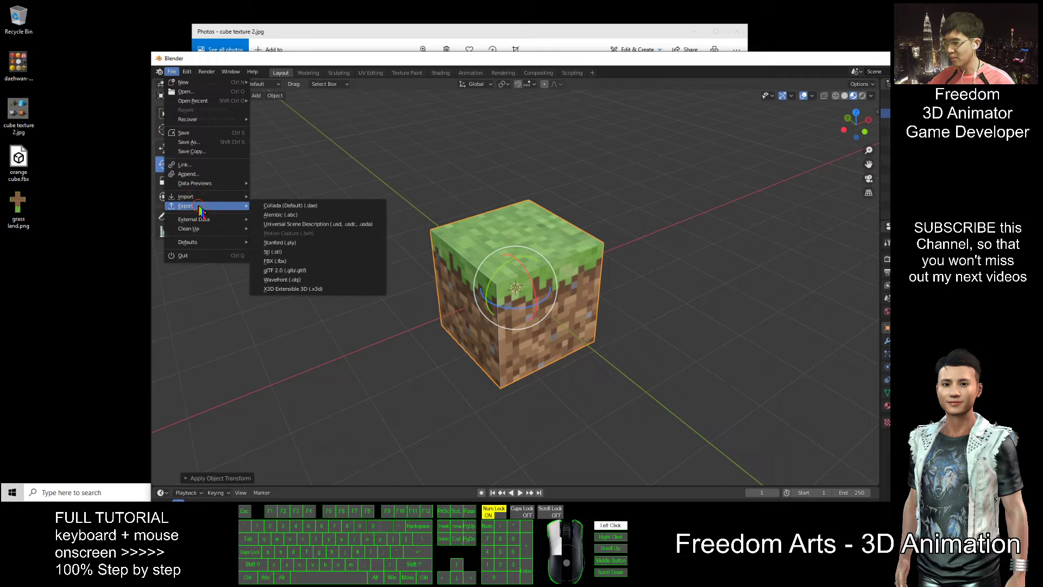
pyautogui.click(272, 261)
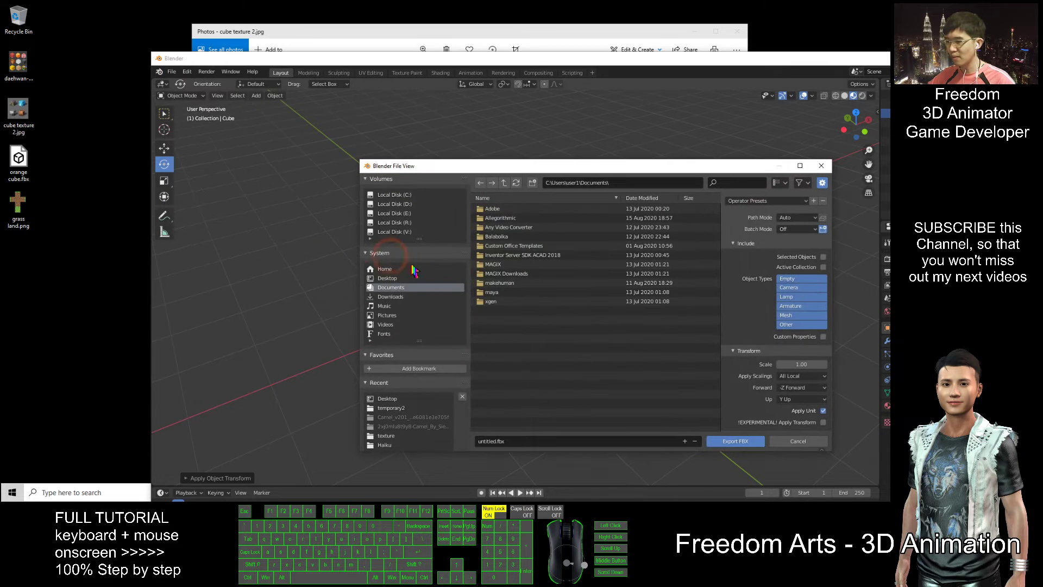
pyautogui.click(397, 279)
pyautogui.click(515, 442)
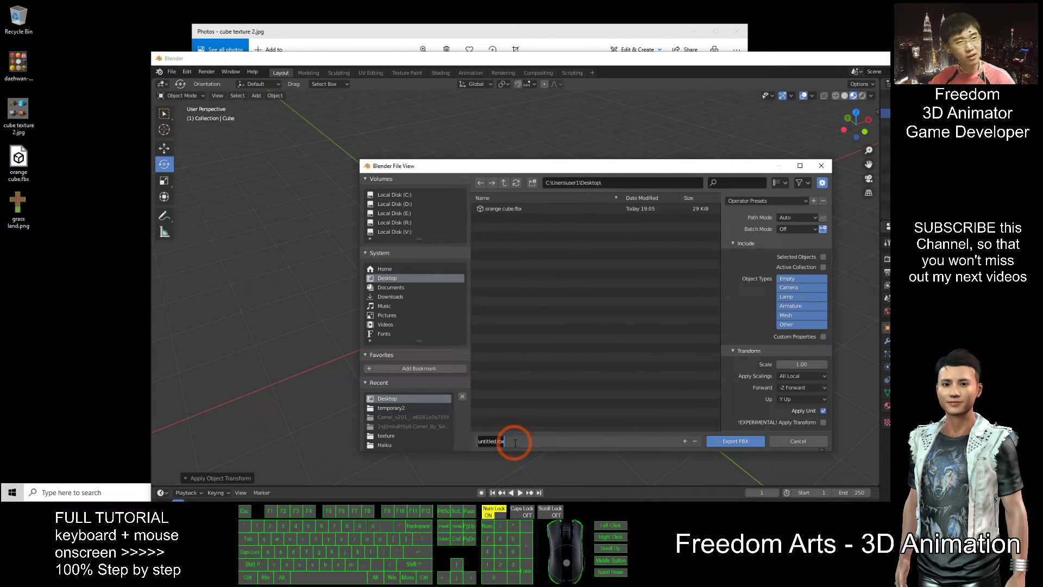
pyautogui.write('grassland')
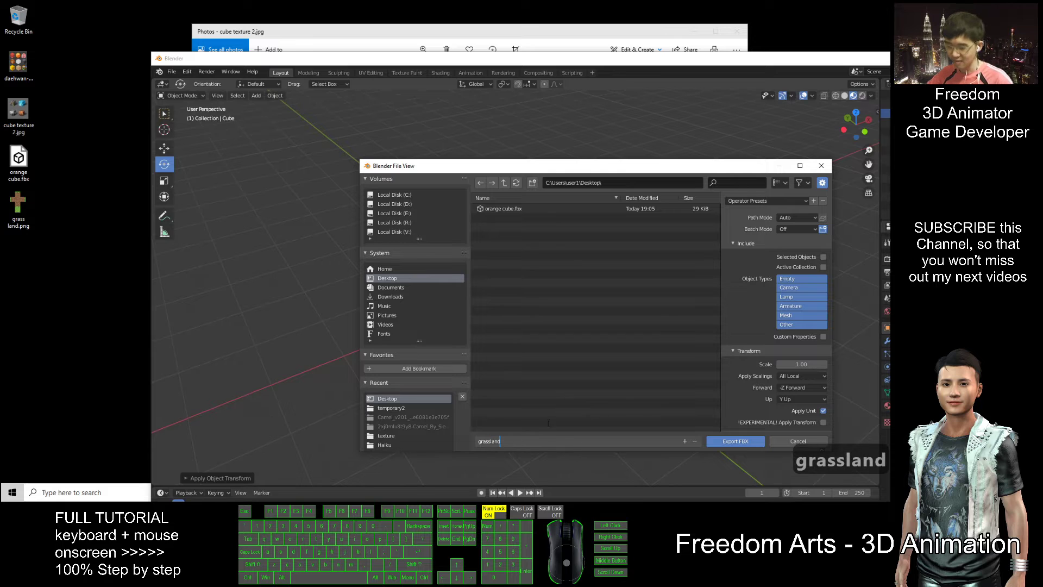
pyautogui.click(754, 443)
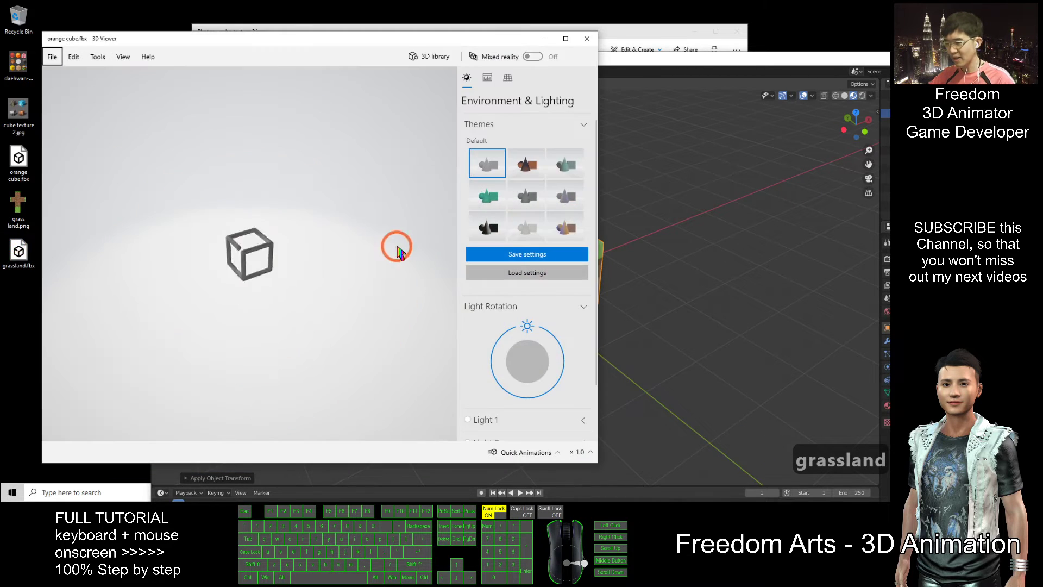
# Minimize the Blender window and switch to iClone.
pyautogui.moveTo(243, 245); pyautogui.dragTo(462, 267, button='middle')
pyautogui.moveTo(721, 60); pyautogui.dragTo(635, 30)
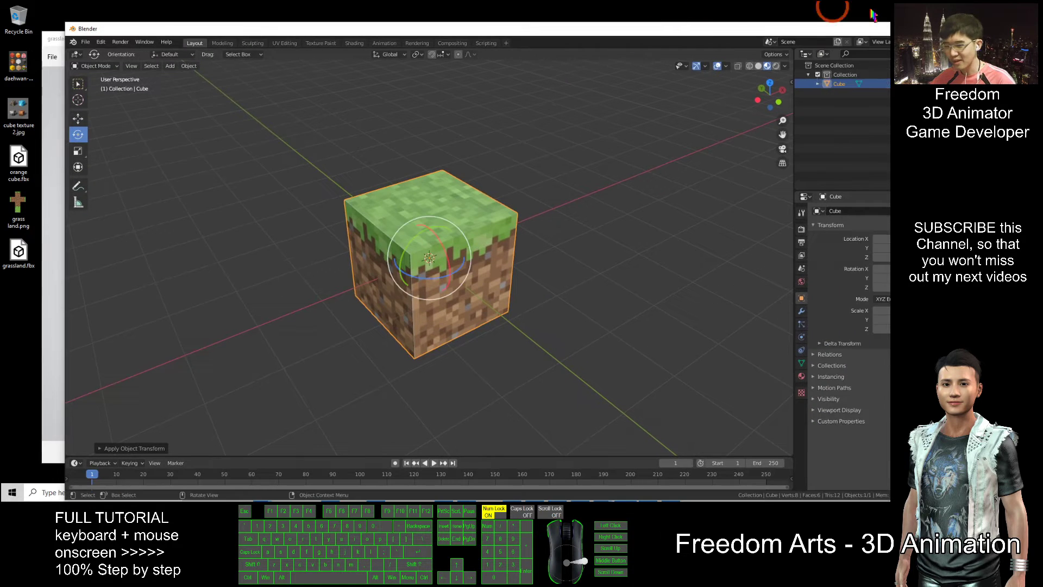
pyautogui.moveTo(817, 22); pyautogui.dragTo(699, 33)
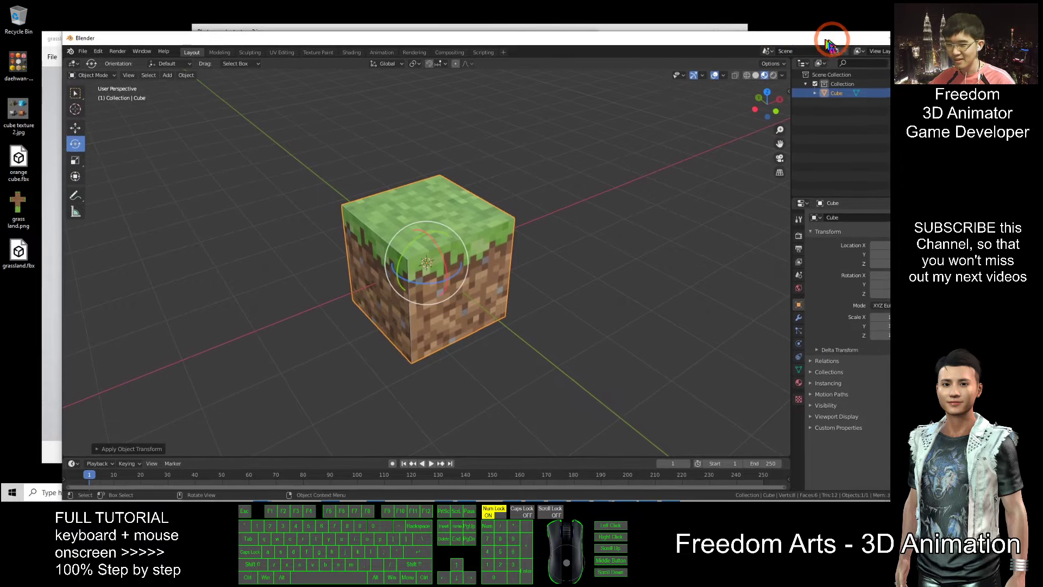
pyautogui.moveTo(831, 40); pyautogui.dragTo(706, 34)
pyautogui.click(775, 32)
pyautogui.click(672, 491)
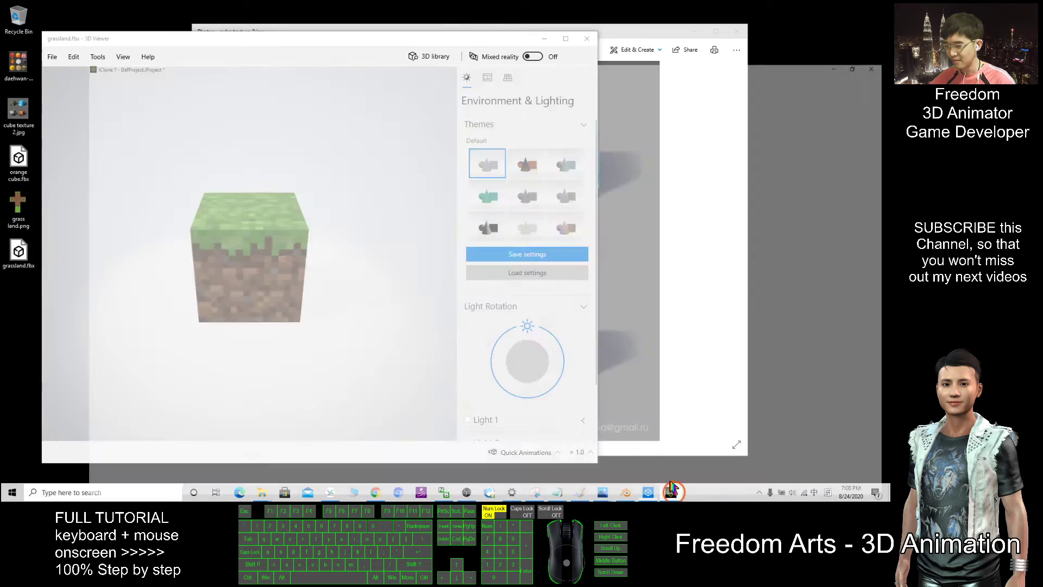
# Close 3D Viewer and import grassland.fbx from the desktop into the iClone scene as a prop beside the two orange cubes.
pyautogui.moveTo(528, 6); pyautogui.dragTo(621, 97)
pyautogui.click(241, 278)
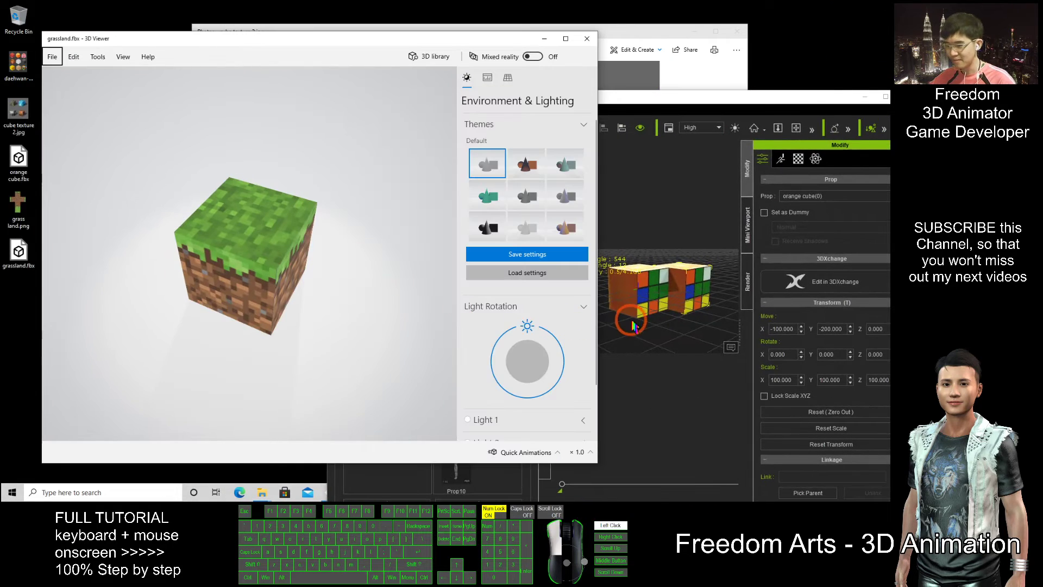
pyautogui.click(587, 38)
pyautogui.click(14, 254)
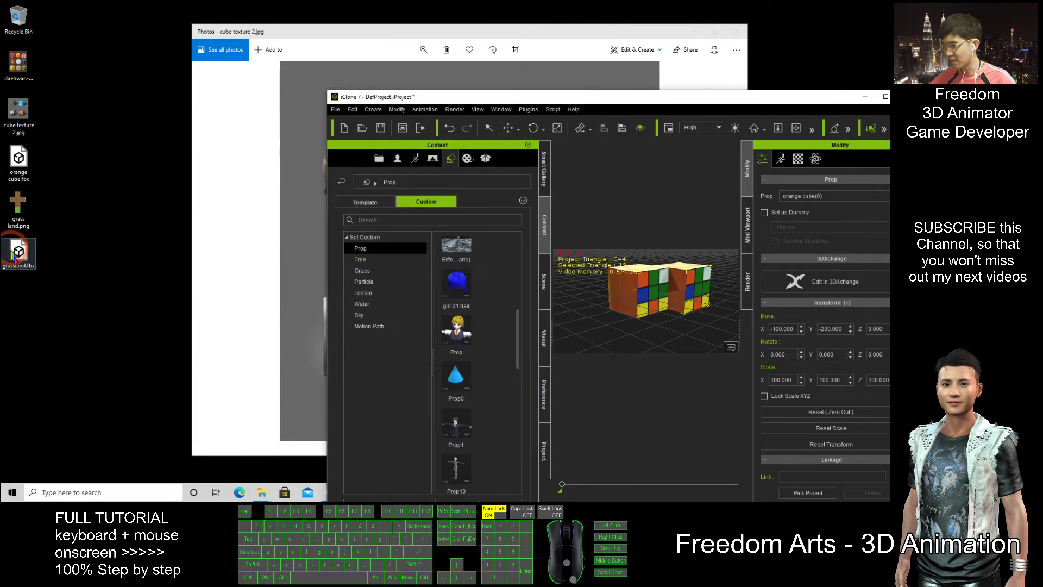
pyautogui.moveTo(27, 254); pyautogui.dragTo(600, 318)
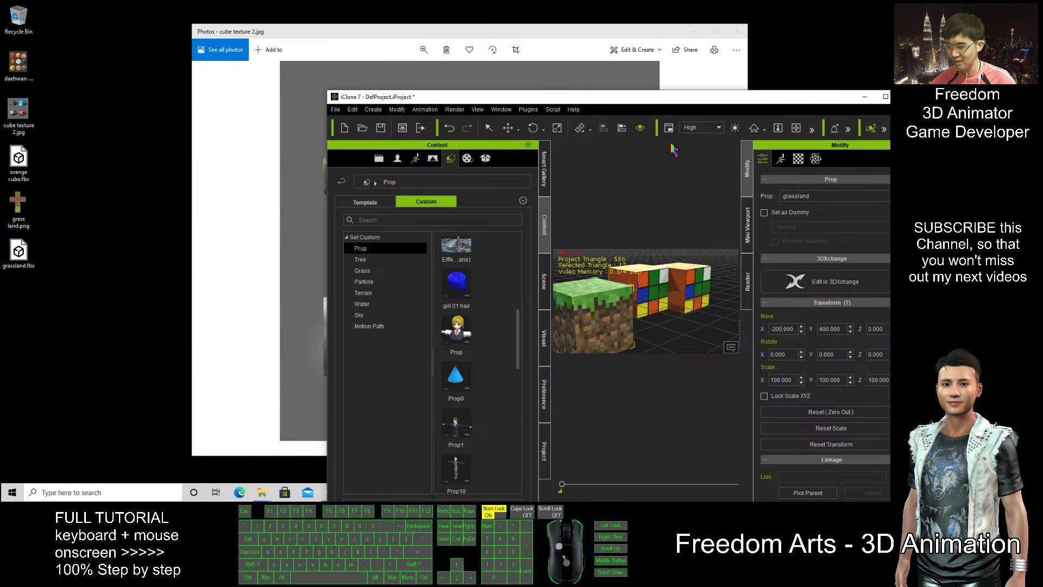
pyautogui.moveTo(663, 98); pyautogui.dragTo(482, 1)
pyautogui.scroll(-5, 459, 219)
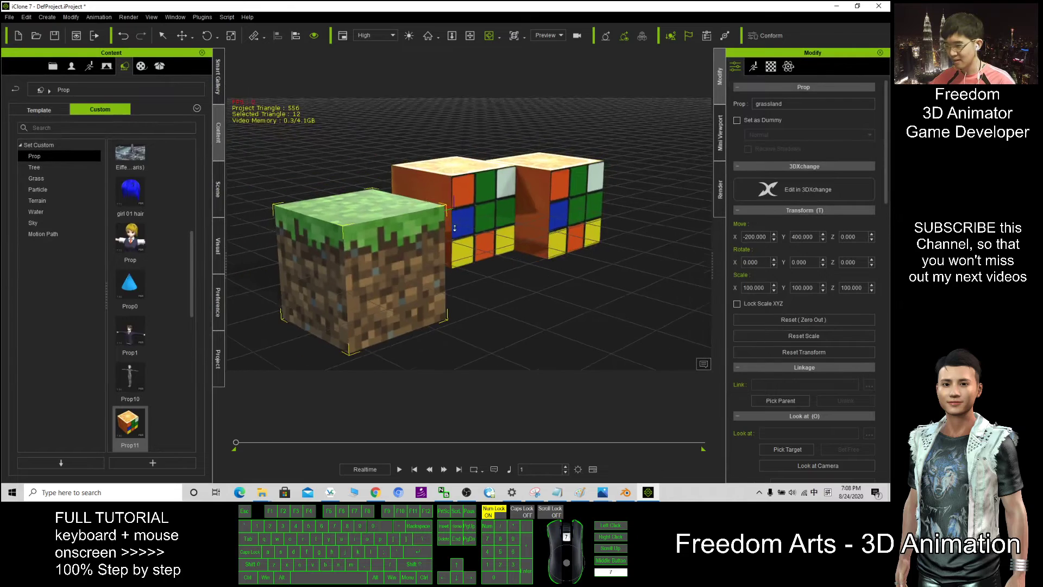
pyautogui.press('c')
pyautogui.moveTo(434, 276); pyautogui.dragTo(252, 150)
pyautogui.moveTo(554, 184); pyautogui.dragTo(381, 184)
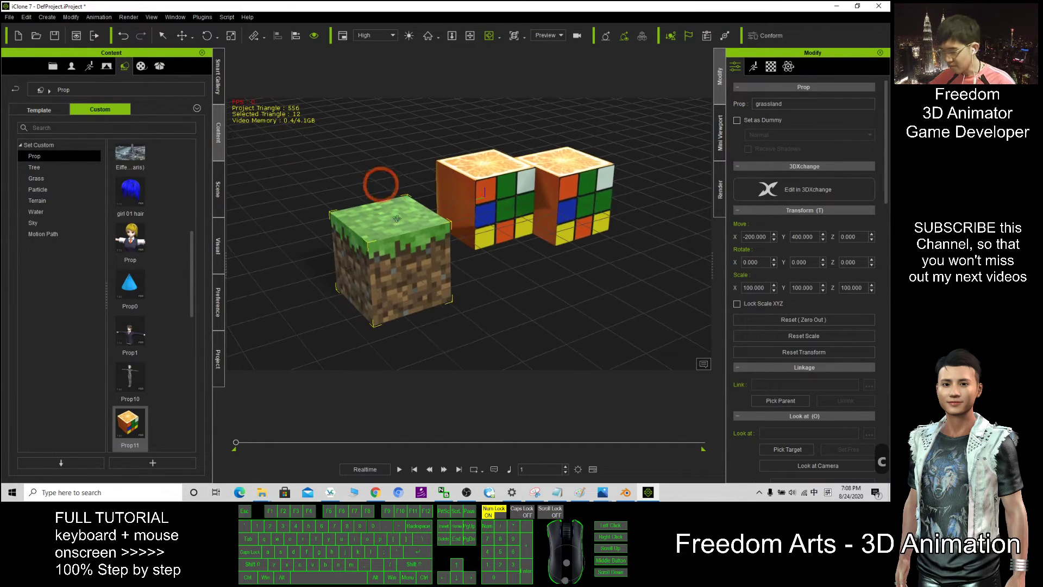
# Switch to Chrome and open the "Isometric 3D cube textures set for computer" preview from the cube texture image results.
pyautogui.click(374, 493)
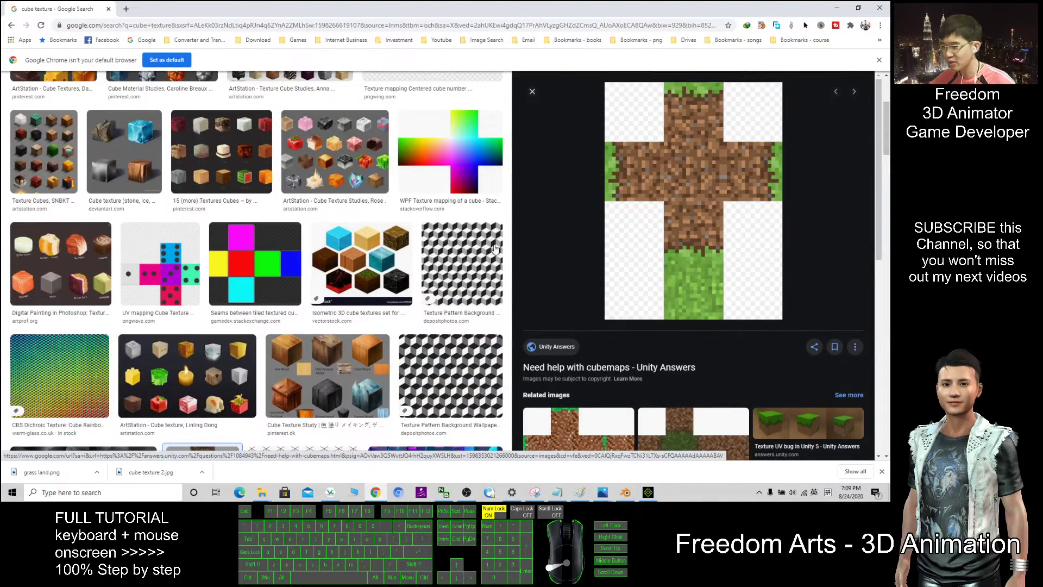
pyautogui.scroll(2, 688, 153)
pyautogui.click(350, 354)
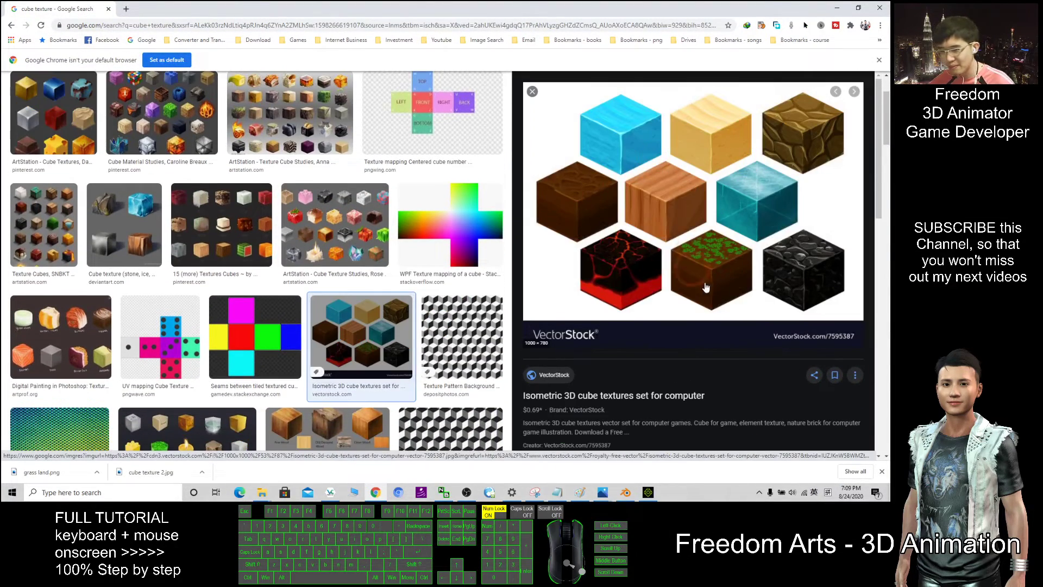
pyautogui.scroll(2, 734, 265)
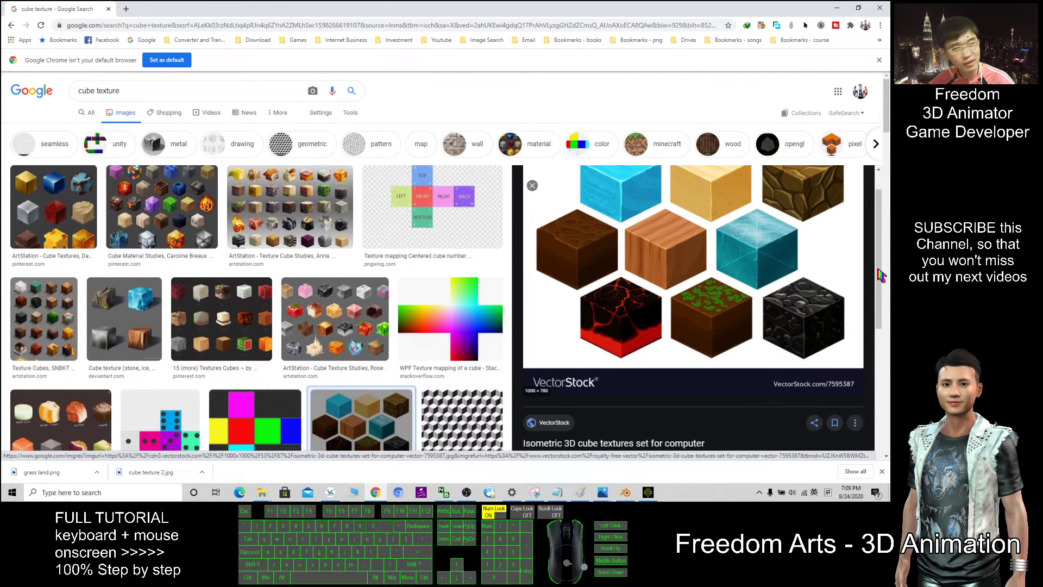
pyautogui.scroll(1, 779, 274)
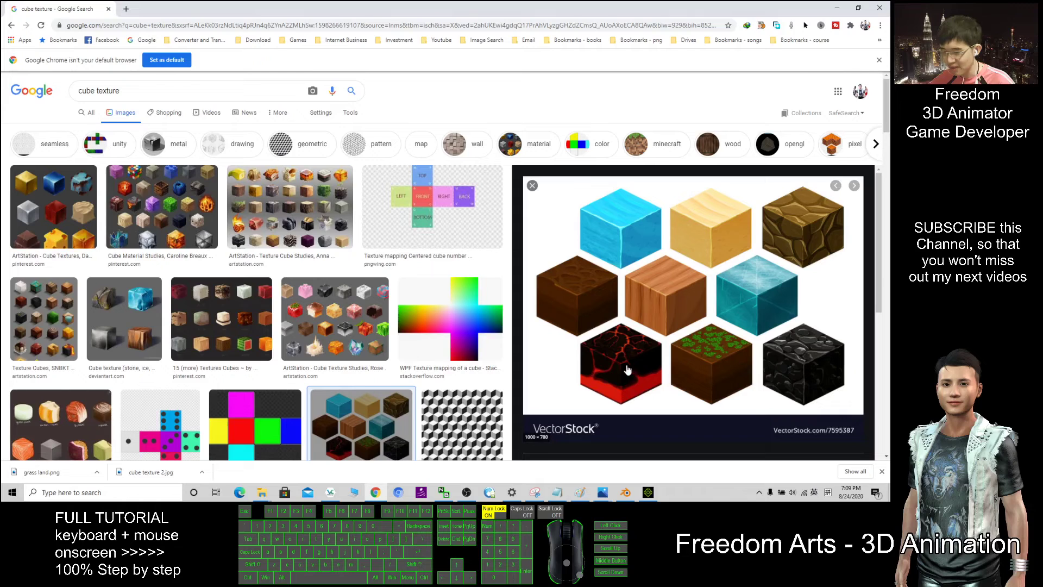
# Save the isometric cube textures image to the Desktop as a JPEG under its suggested file name.
pyautogui.rightClick(662, 283)
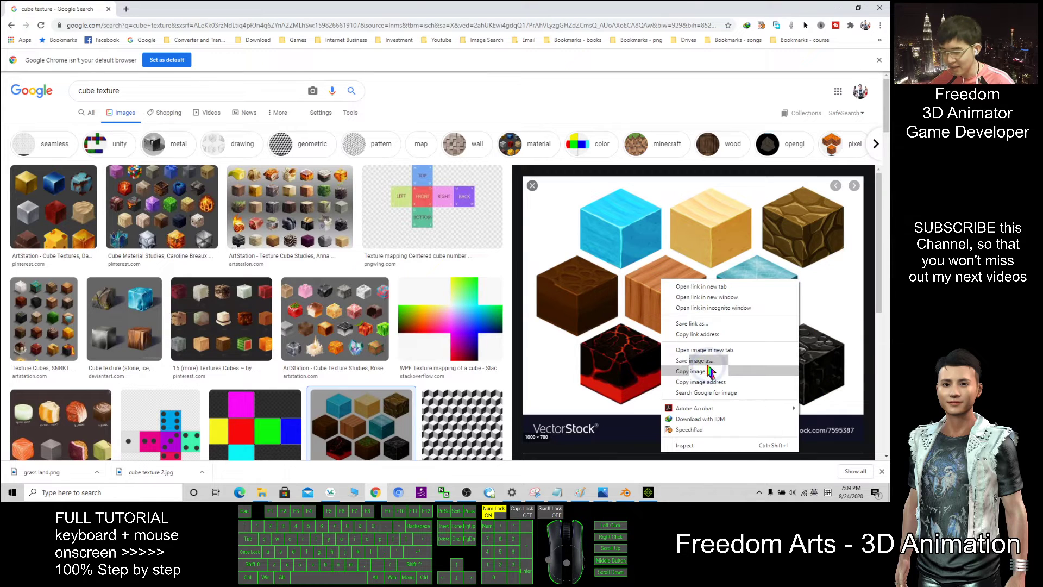
pyautogui.click(701, 362)
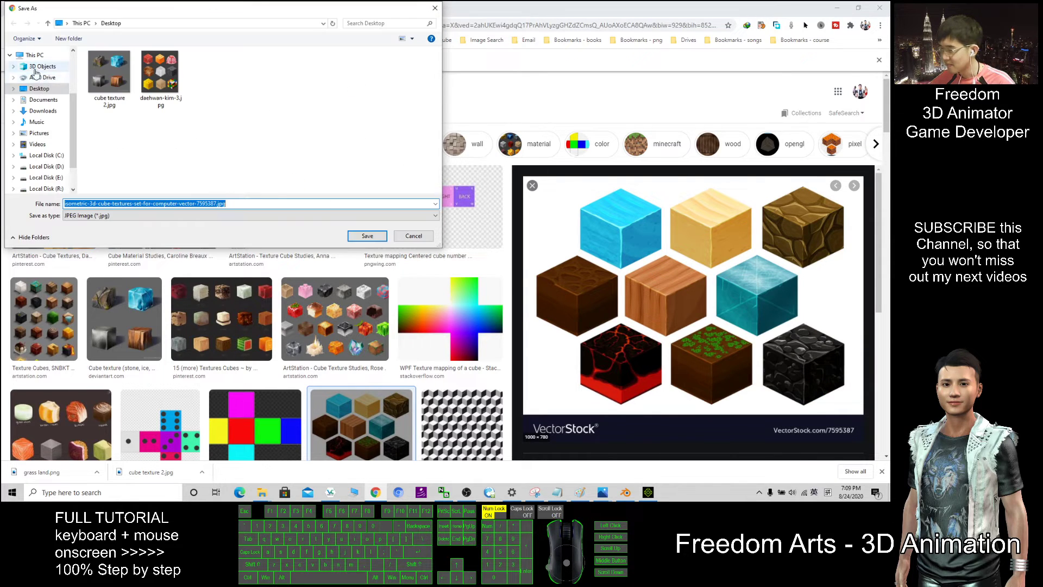
pyautogui.click(40, 90)
pyautogui.click(360, 239)
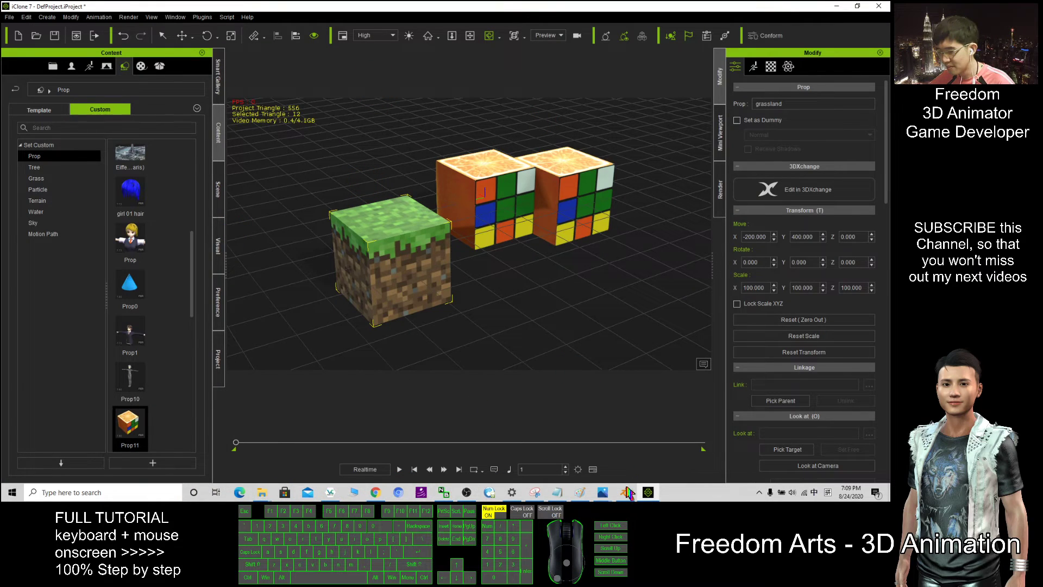
# Return to Blender, maximize its window and start a new General file without saving the grass cube scene.
pyautogui.click(628, 491)
pyautogui.doubleClick(108, 39)
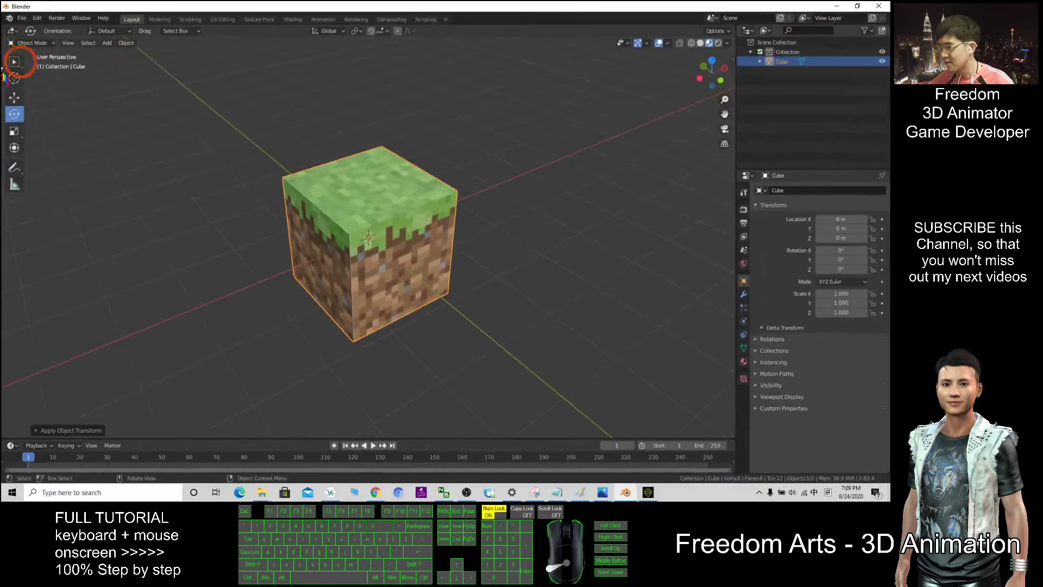
pyautogui.click(22, 18)
pyautogui.click(21, 18)
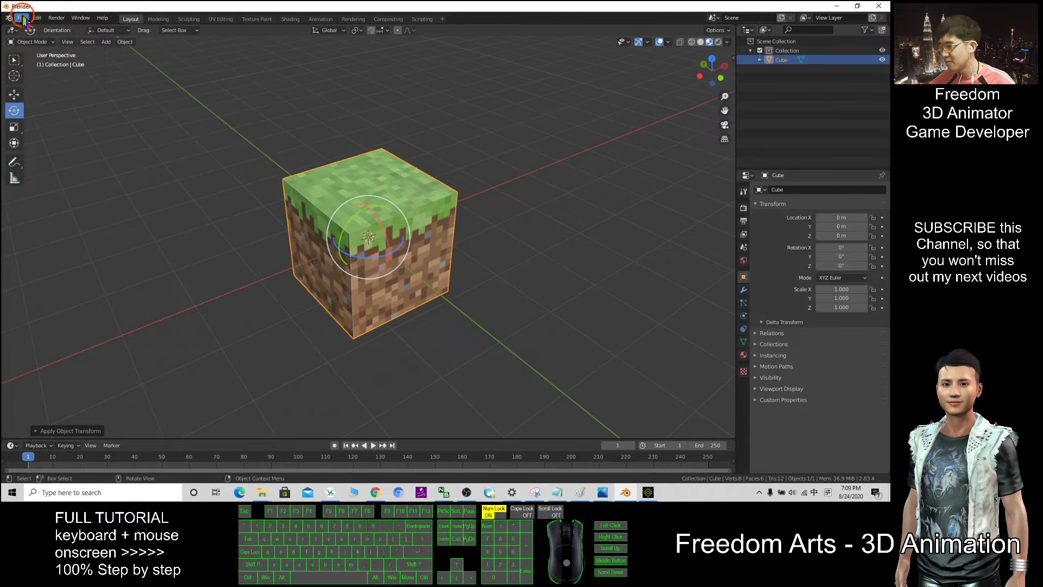
pyautogui.click(22, 18)
pyautogui.moveTo(54, 28)
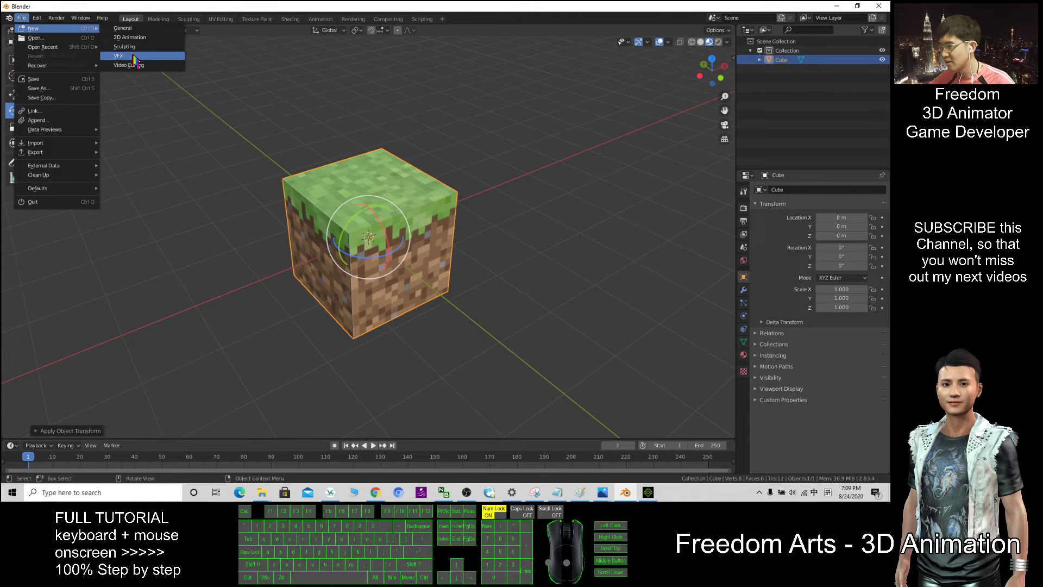
pyautogui.click(123, 28)
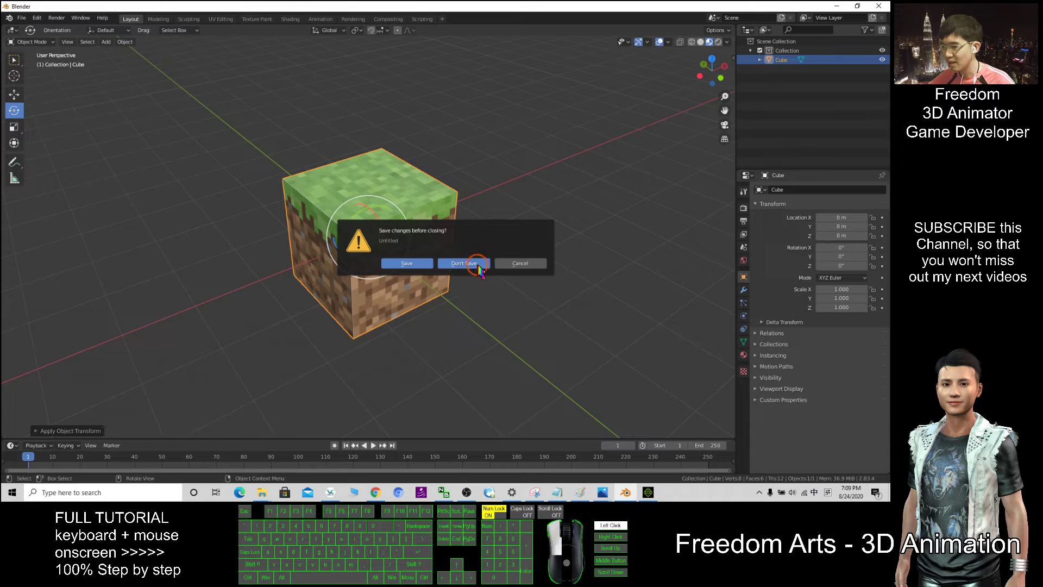
pyautogui.click(474, 264)
# Delete all the default objects from the scene and add a new mesh cube.
pyautogui.moveTo(128, 164); pyautogui.dragTo(625, 355)
pyautogui.press('Delete')
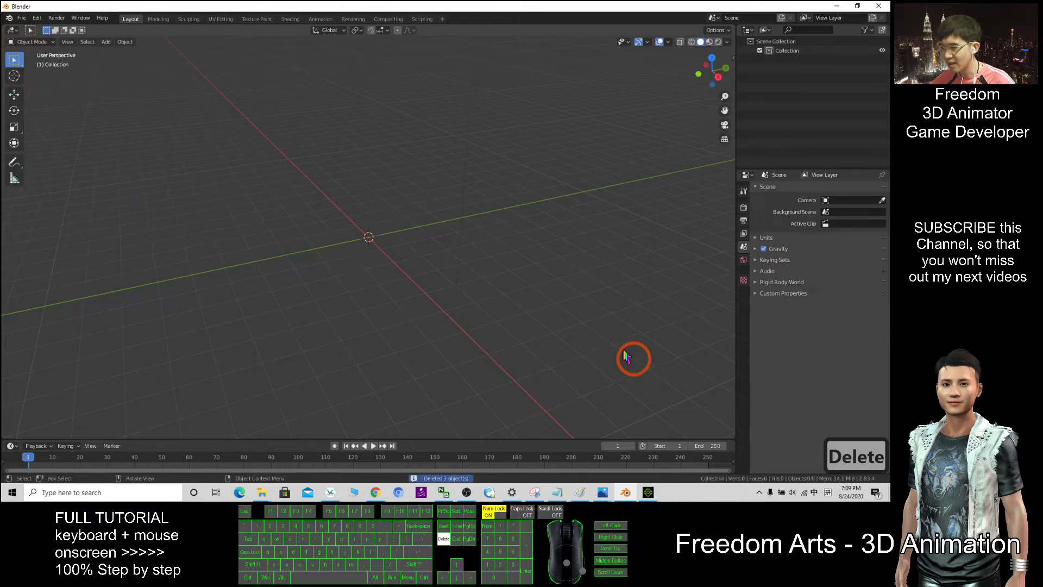
pyautogui.click(105, 41)
pyautogui.moveTo(130, 52)
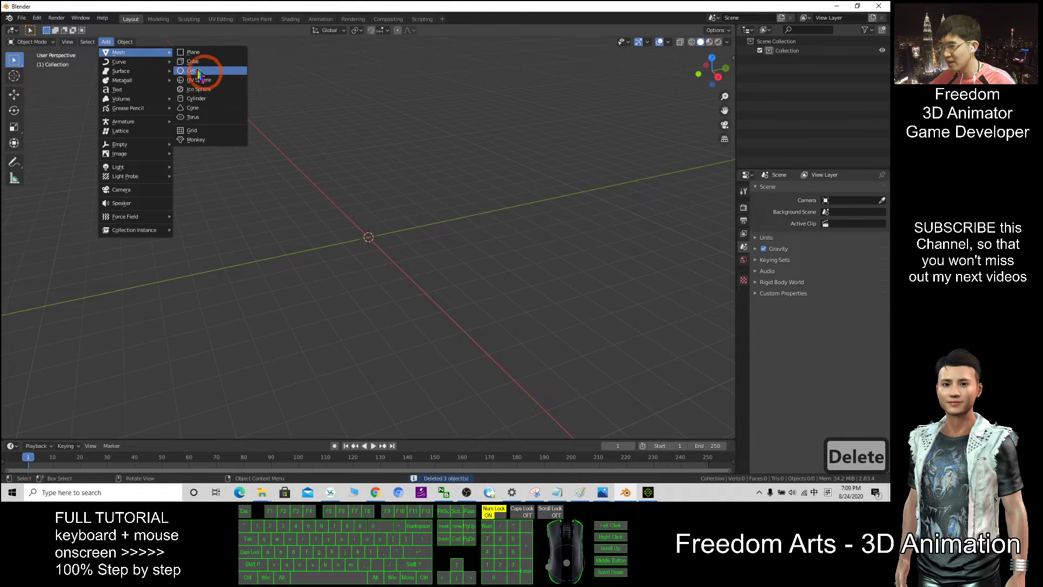
pyautogui.click(204, 67)
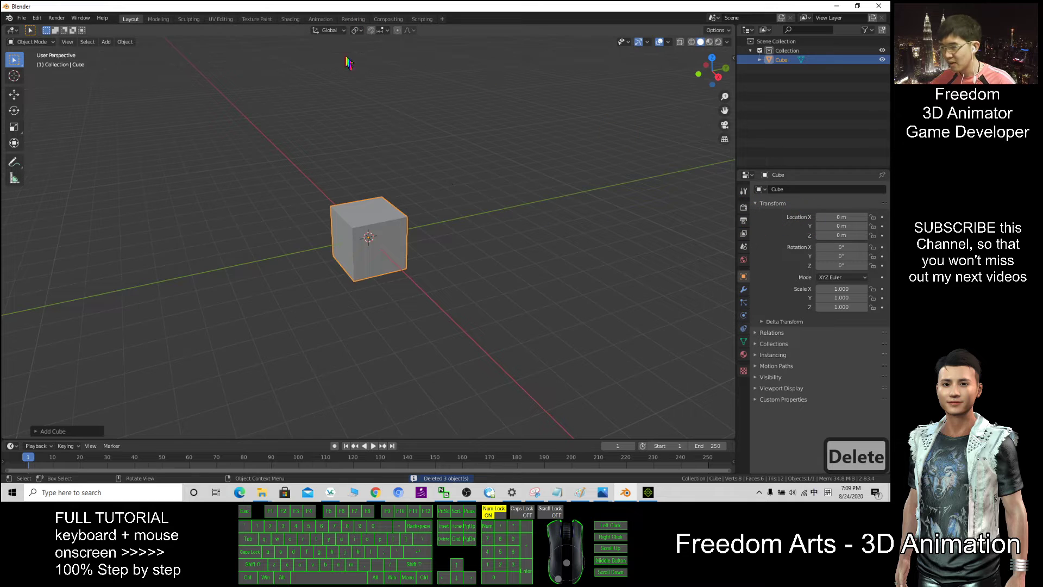
# In the UV Editing workspace, show the 3D view in Material Preview shading and create a new material for the cube.
pyautogui.click(221, 20)
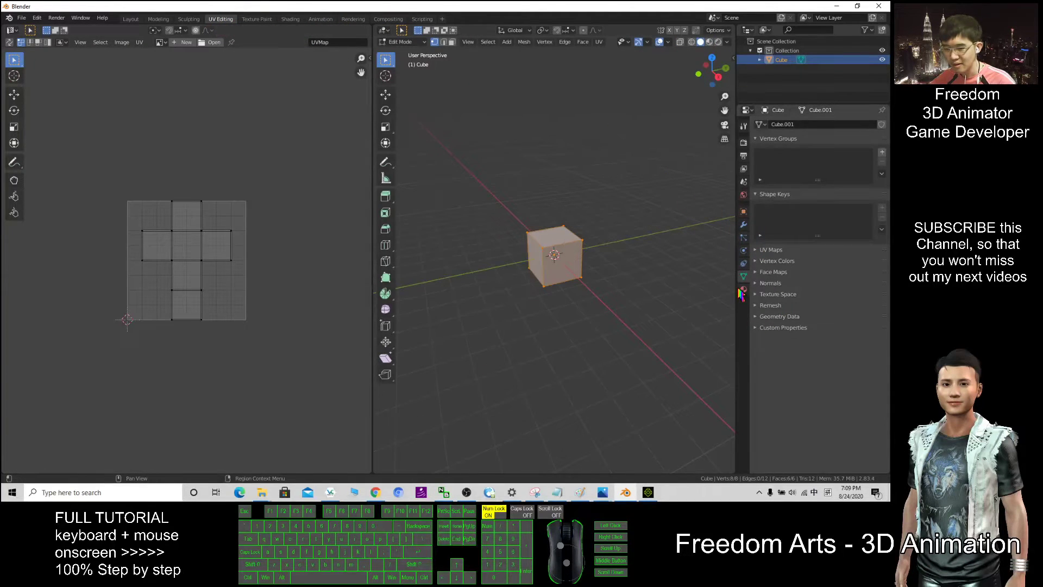
pyautogui.click(744, 290)
pyautogui.click(709, 41)
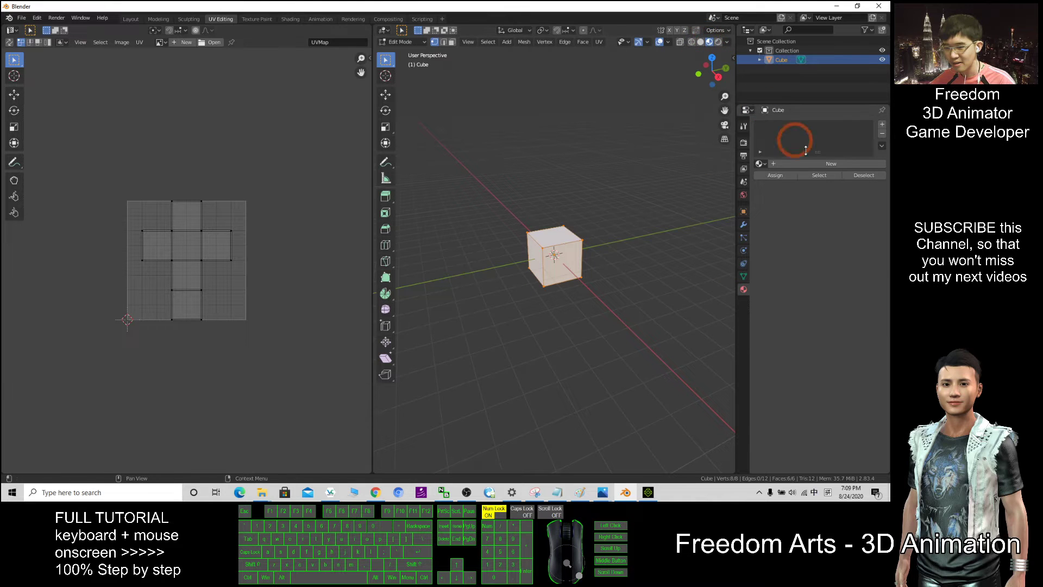
pyautogui.click(845, 164)
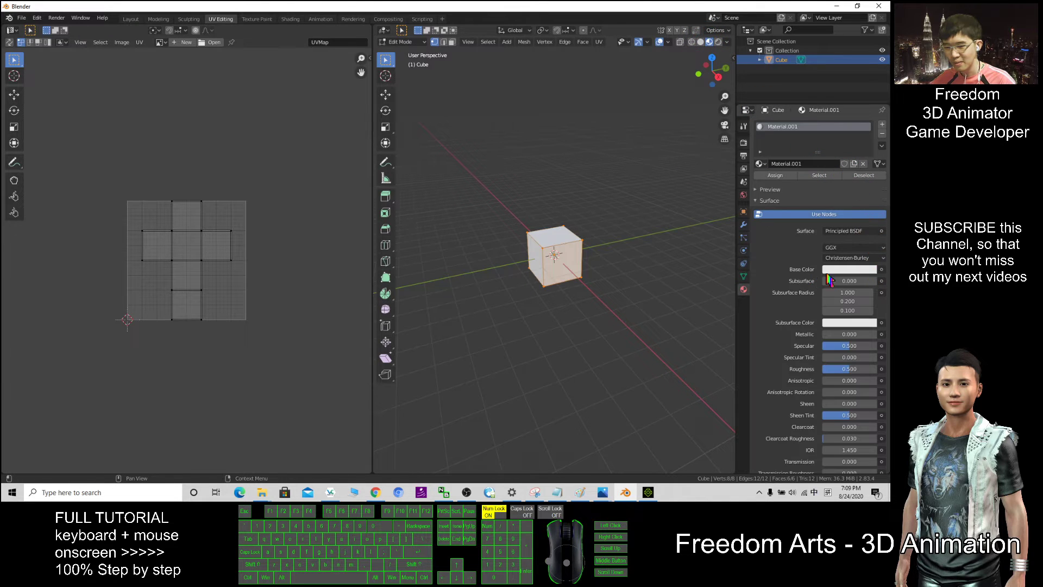
# Set the material's Base Color to an Image Texture using isometric-3d-cube-textures-set-for-computer-vector-7595387.jpg from the Desktop.
pyautogui.click(882, 271)
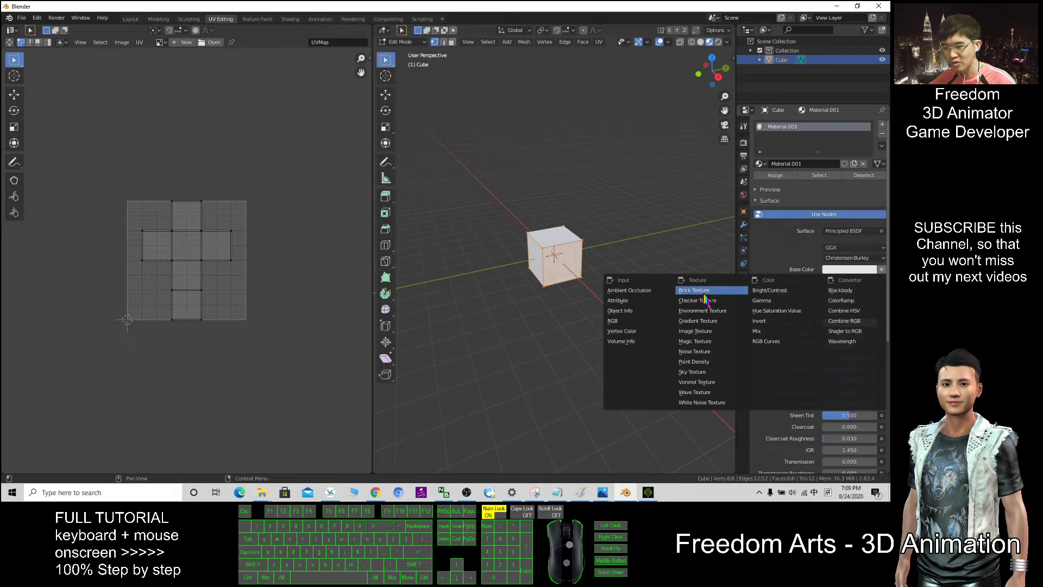
pyautogui.click(697, 332)
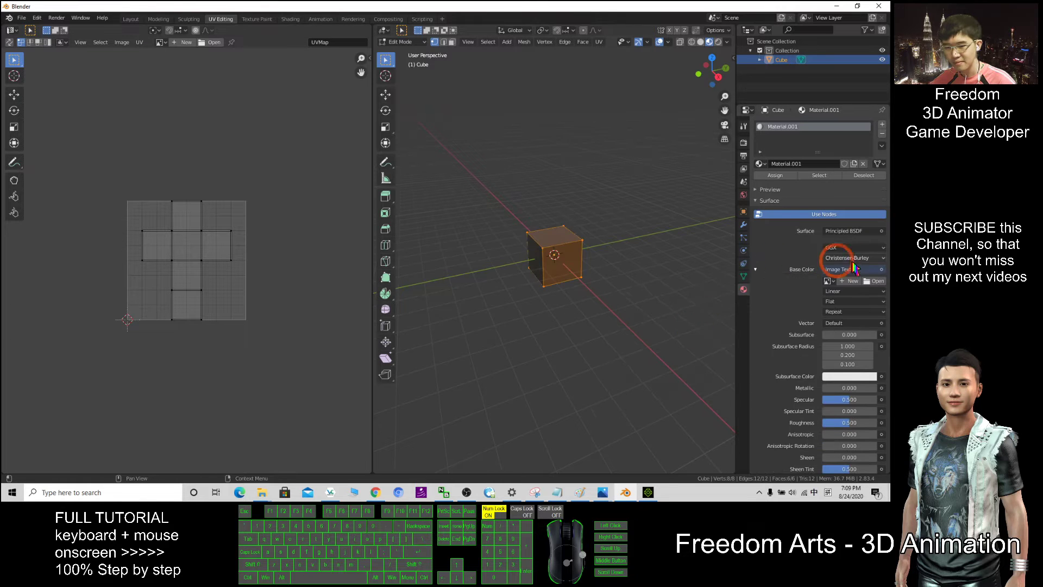
pyautogui.click(875, 281)
pyautogui.click(240, 228)
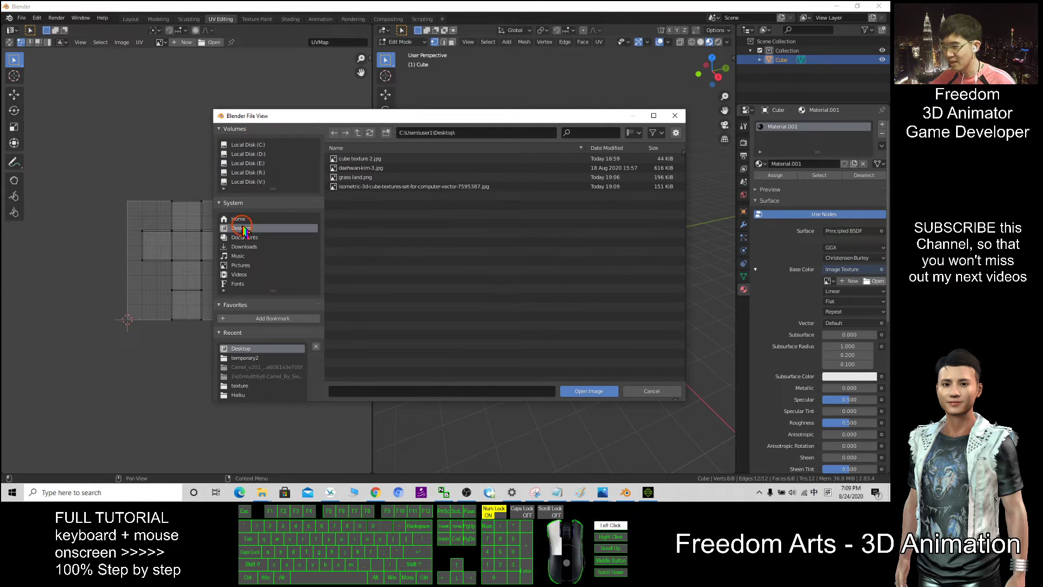
pyautogui.doubleClick(365, 187)
# Clear the mesh selection and select only the cube's top face in face selection mode.
pyautogui.scroll(-3, 137, 278)
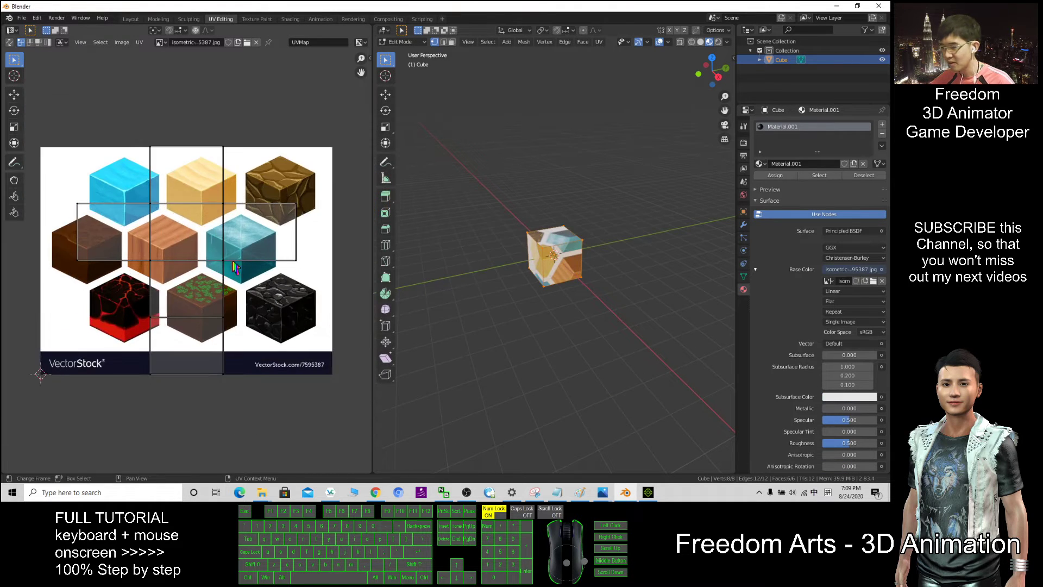
pyautogui.scroll(2, 535, 242)
pyautogui.scroll(2, 535, 242)
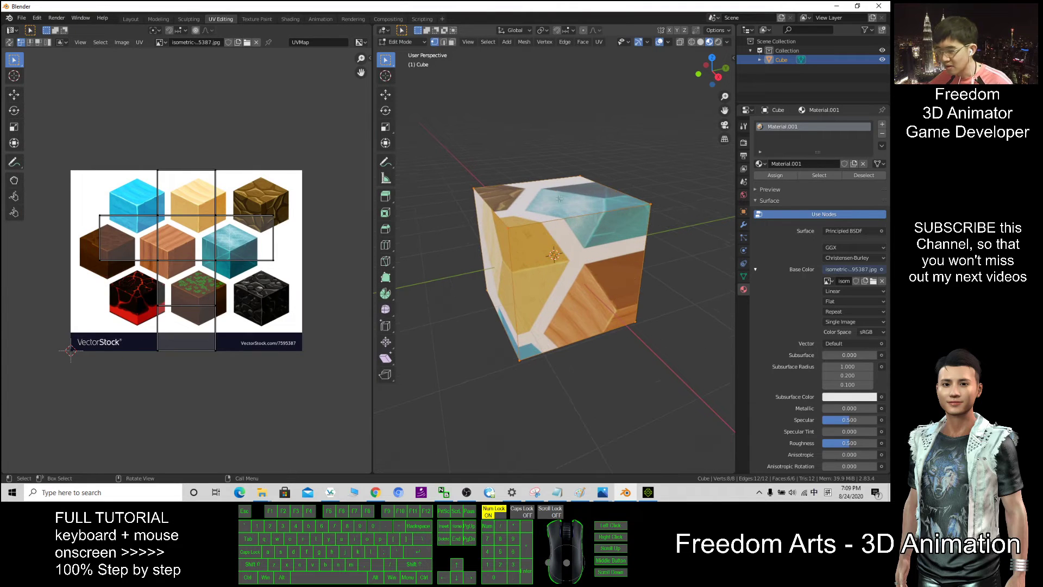
pyautogui.hotkey('alt', 'a')
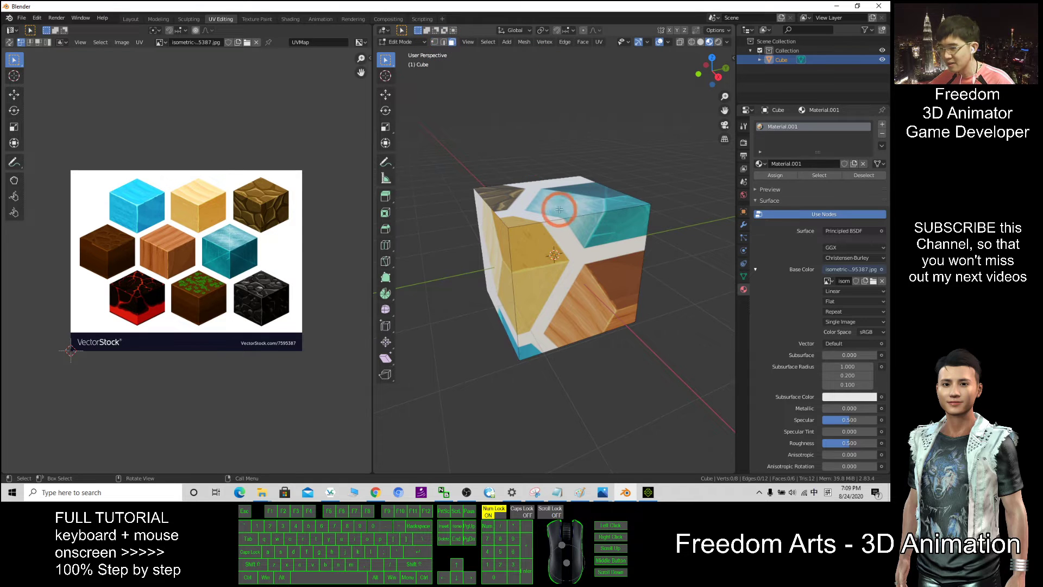
pyautogui.click(559, 210)
pyautogui.scroll(2, 157, 266)
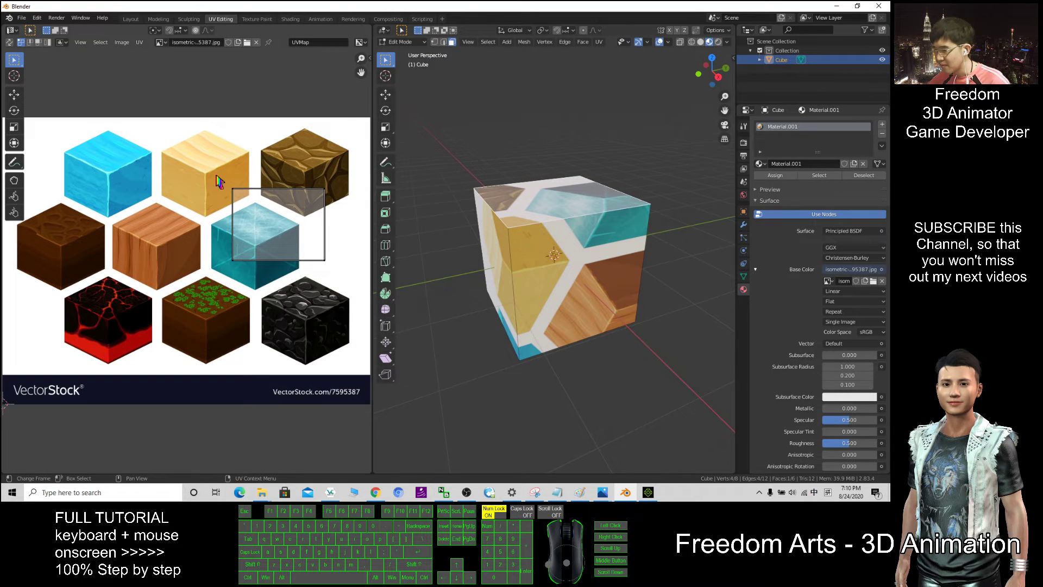
# Select the top face's UV square and move it onto the top of the black and red lava block in the image.
pyautogui.click(237, 203)
pyautogui.moveTo(229, 194); pyautogui.dragTo(71, 292)
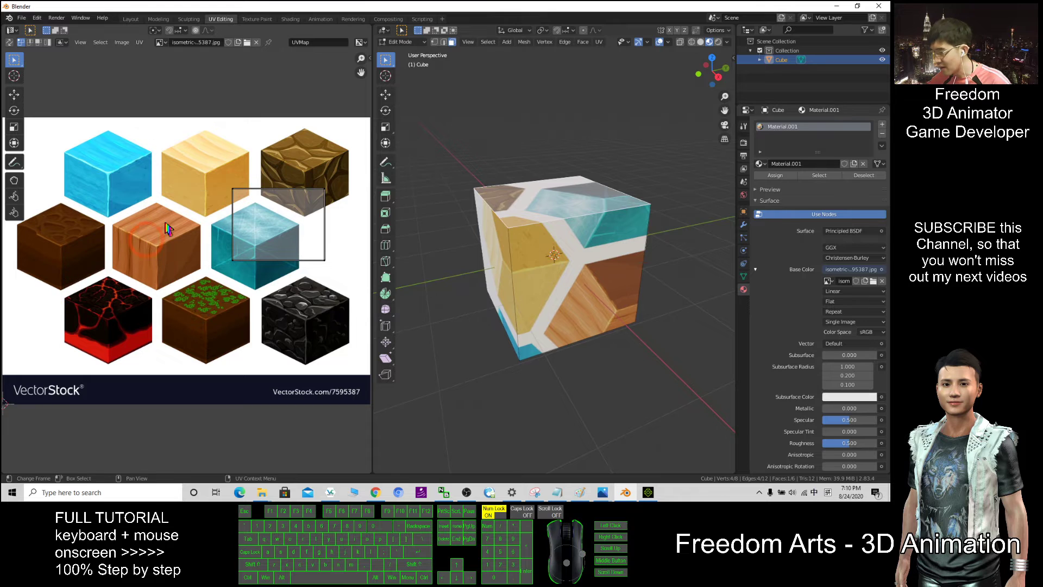
pyautogui.click(249, 205)
pyautogui.click(14, 95)
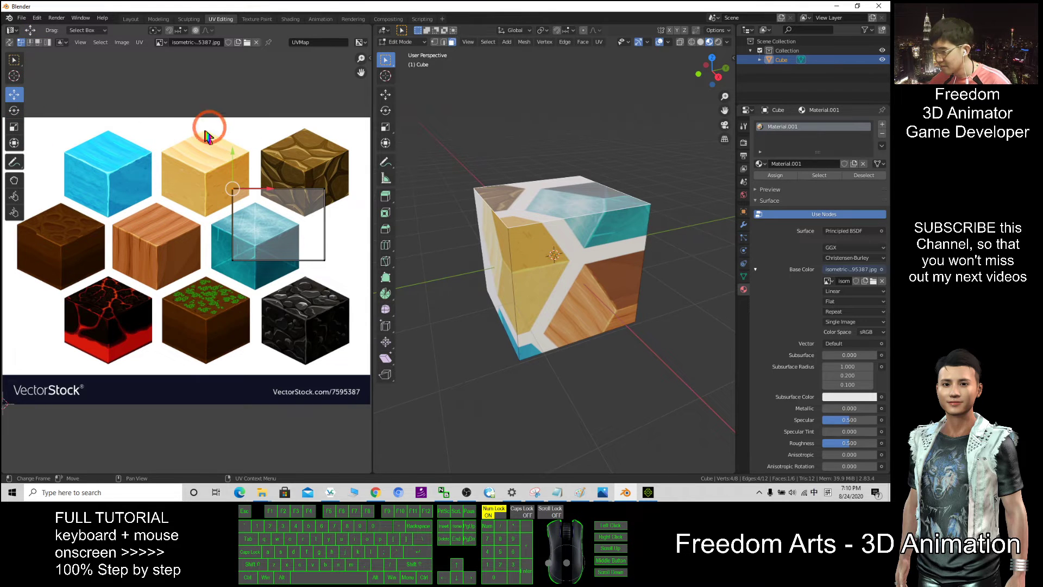
pyautogui.moveTo(277, 226); pyautogui.dragTo(105, 274)
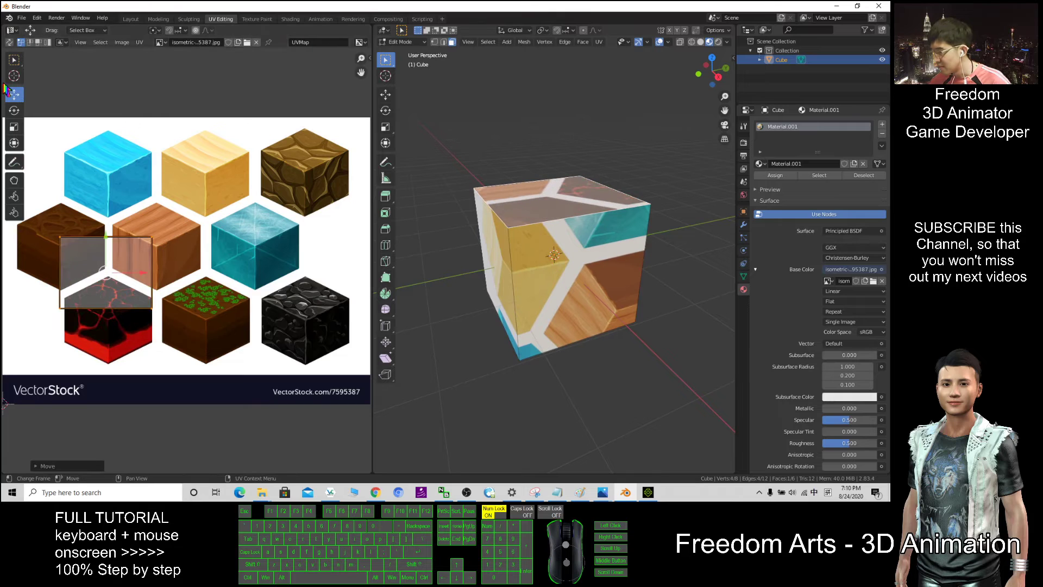
# Scale the top face's UV square down slightly over the black and red lava block.
pyautogui.click(19, 129)
pyautogui.moveTo(143, 273); pyautogui.dragTo(136, 275)
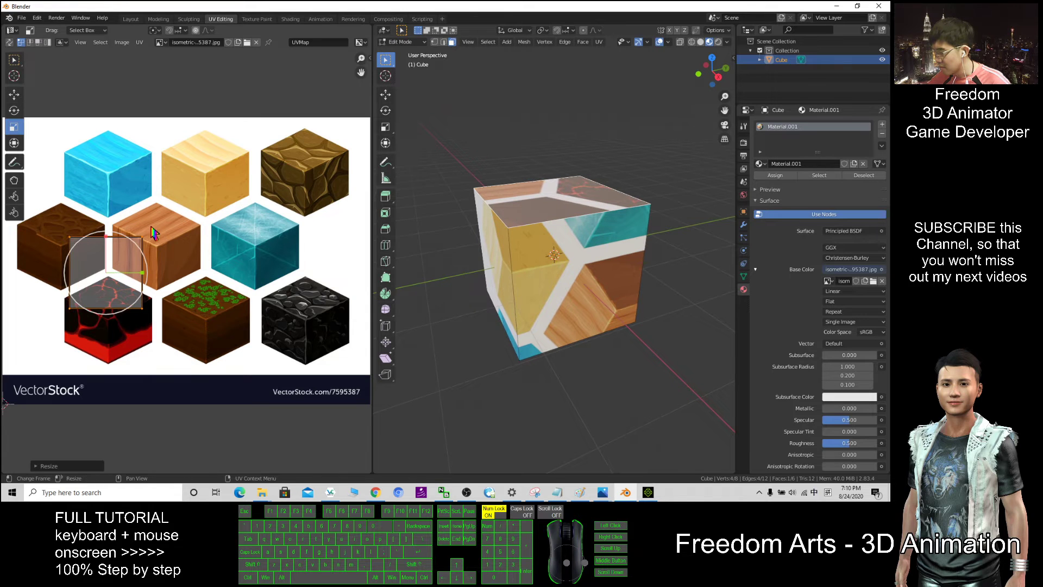
pyautogui.click(128, 246)
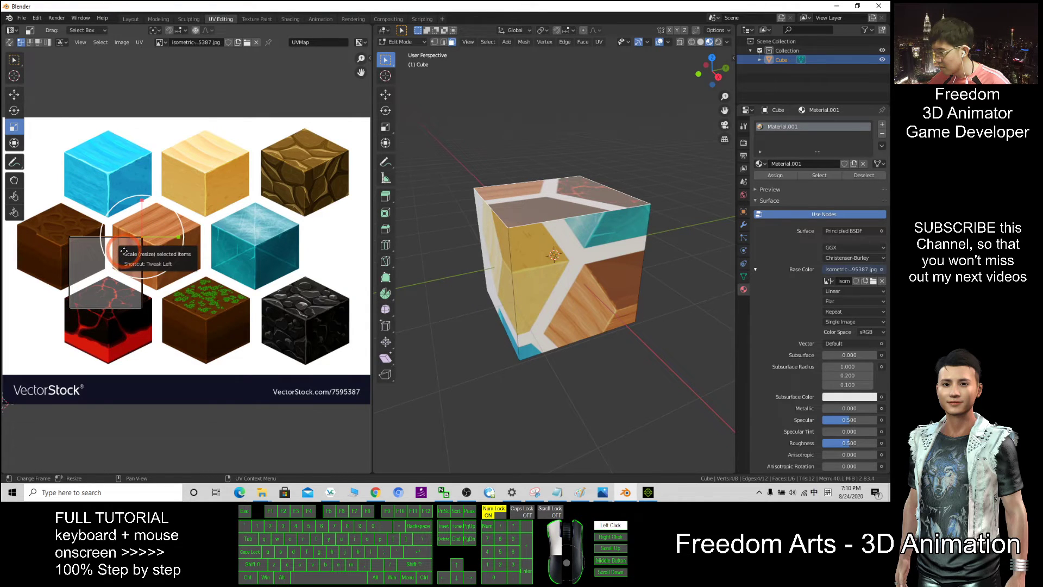
pyautogui.click(152, 289)
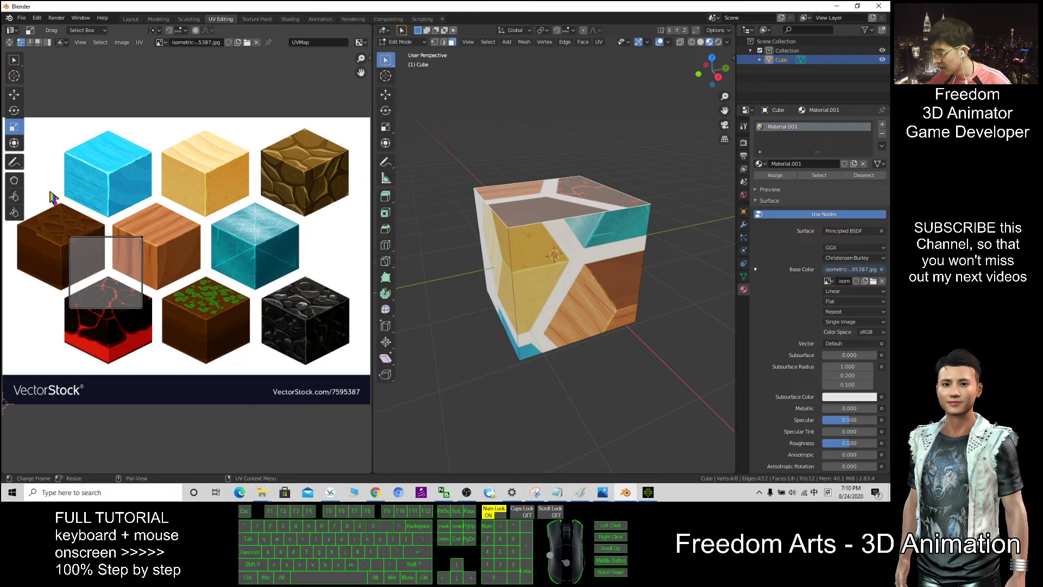
# Select the whole UV square of the top face and rotate it by about 45 degrees into a diamond.
pyautogui.moveTo(53, 197); pyautogui.dragTo(170, 322)
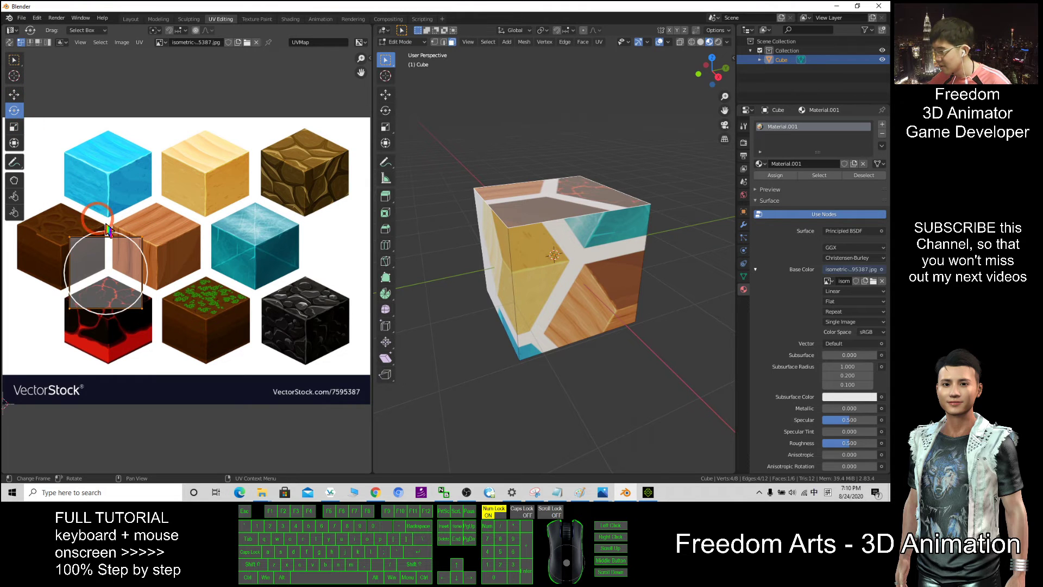
pyautogui.moveTo(108, 235); pyautogui.dragTo(80, 249)
pyautogui.scroll(2, 152, 294)
pyautogui.keyDown('shift'); pyautogui.moveTo(147, 331); pyautogui.dragTo(230, 271, button='middle'); pyautogui.keyUp('shift')
pyautogui.scroll(1, 210, 270)
# Move the diamond's four UV corners one by one onto the corners of the lava block's top surface.
pyautogui.click(124, 312)
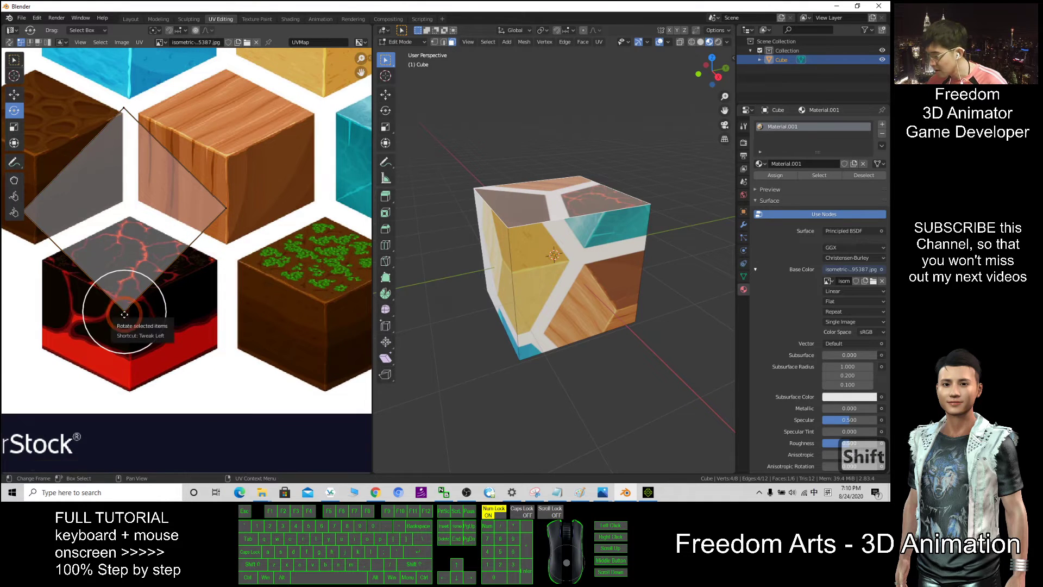
pyautogui.click(126, 313)
pyautogui.click(14, 93)
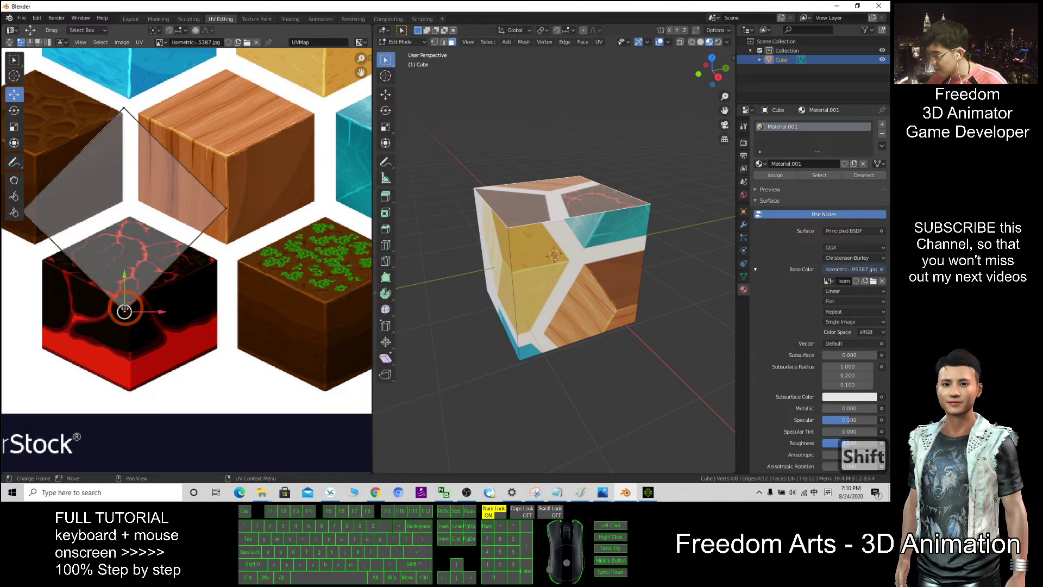
pyautogui.click(145, 265)
pyautogui.hotkey('ctrl', 'c')
pyautogui.moveTo(133, 310); pyautogui.dragTo(125, 299)
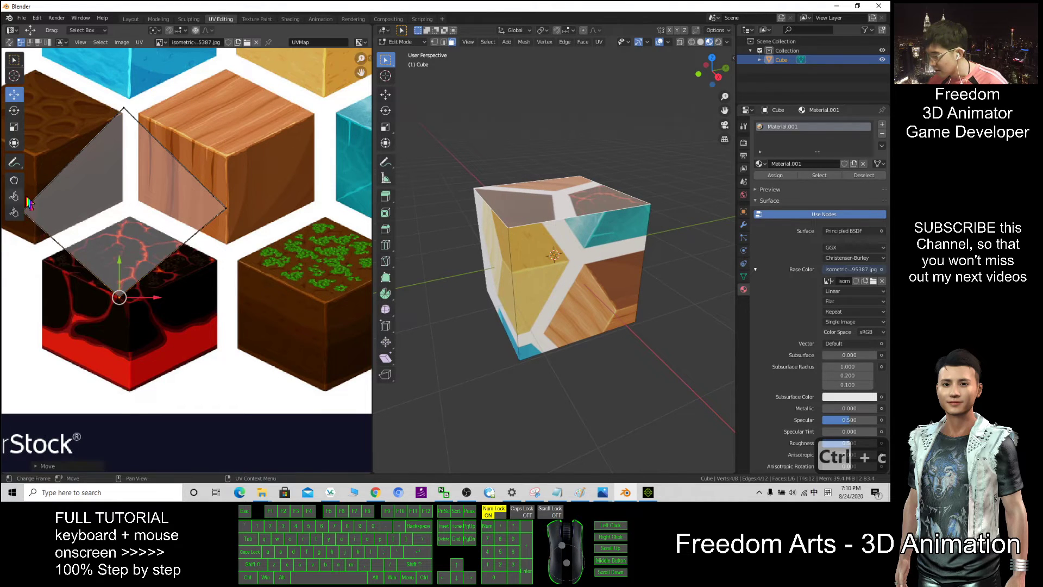
pyautogui.scroll(-2, 81, 231)
pyautogui.moveTo(83, 229); pyautogui.dragTo(99, 260)
pyautogui.moveTo(134, 156); pyautogui.dragTo(206, 262)
pyautogui.click(226, 245)
pyautogui.scroll(3, 192, 269)
pyautogui.moveTo(105, 308); pyautogui.dragTo(118, 315)
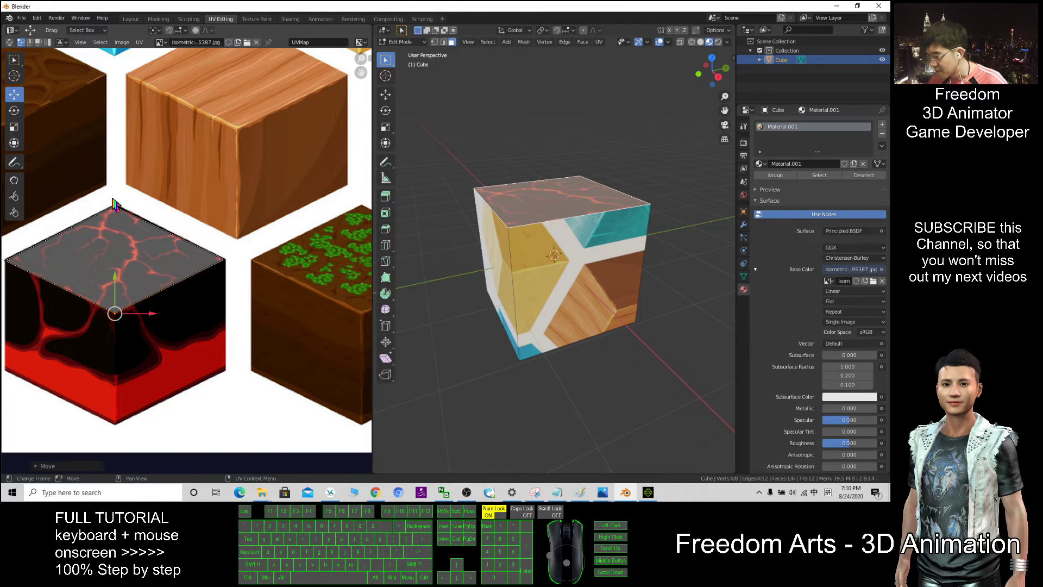
pyautogui.click(114, 206)
pyautogui.moveTo(114, 206); pyautogui.dragTo(114, 207)
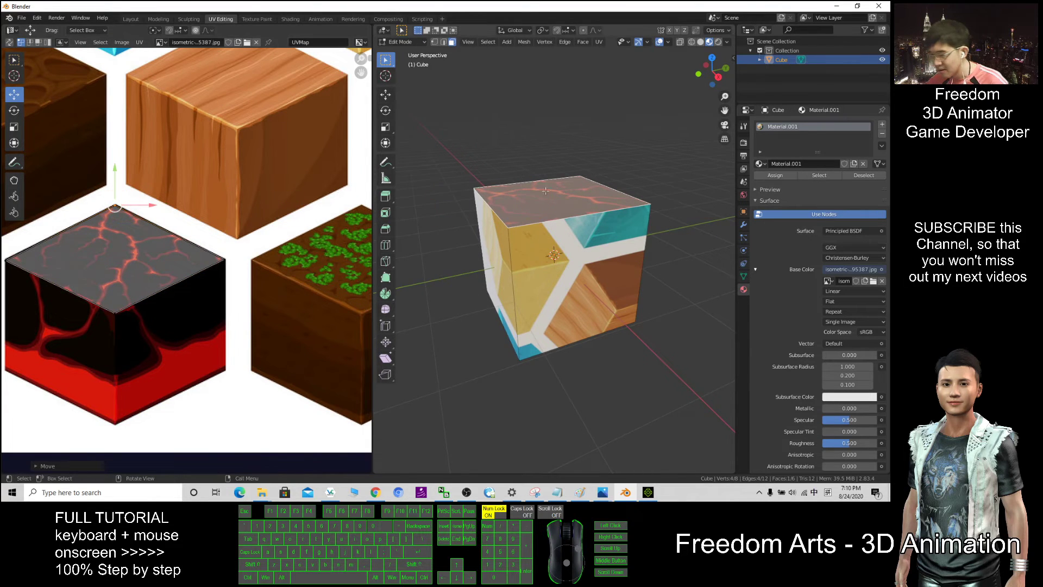
# Select a side face of the cube and move its UV square over the black and red lava block.
pyautogui.moveTo(570, 301); pyautogui.dragTo(554, 311, button='middle')
pyautogui.click(562, 185)
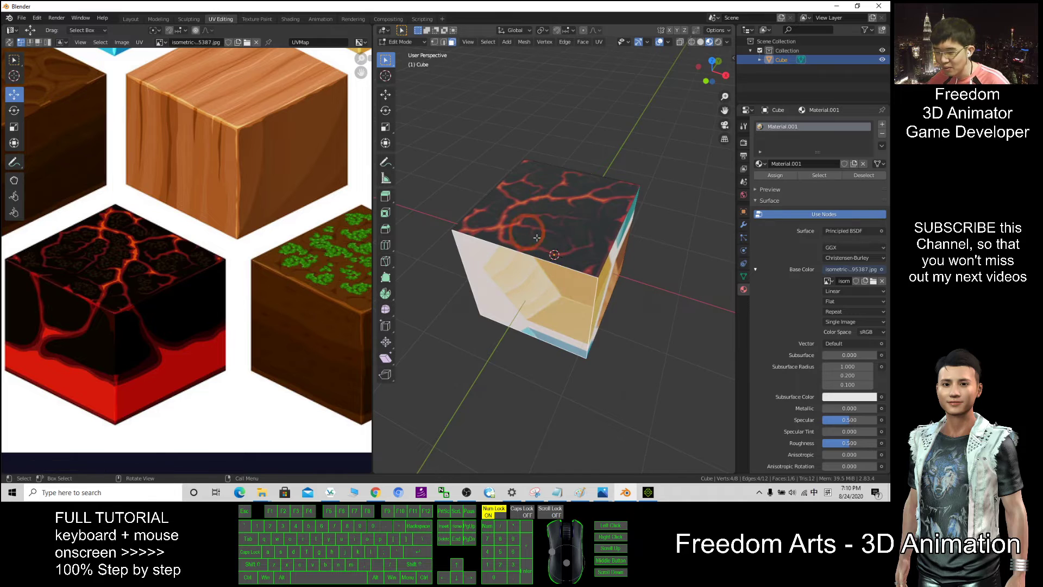
pyautogui.scroll(-2, 523, 319)
pyautogui.moveTo(551, 303); pyautogui.dragTo(561, 282, button='middle')
pyautogui.scroll(-4, 207, 168)
pyautogui.scroll(1, 205, 170)
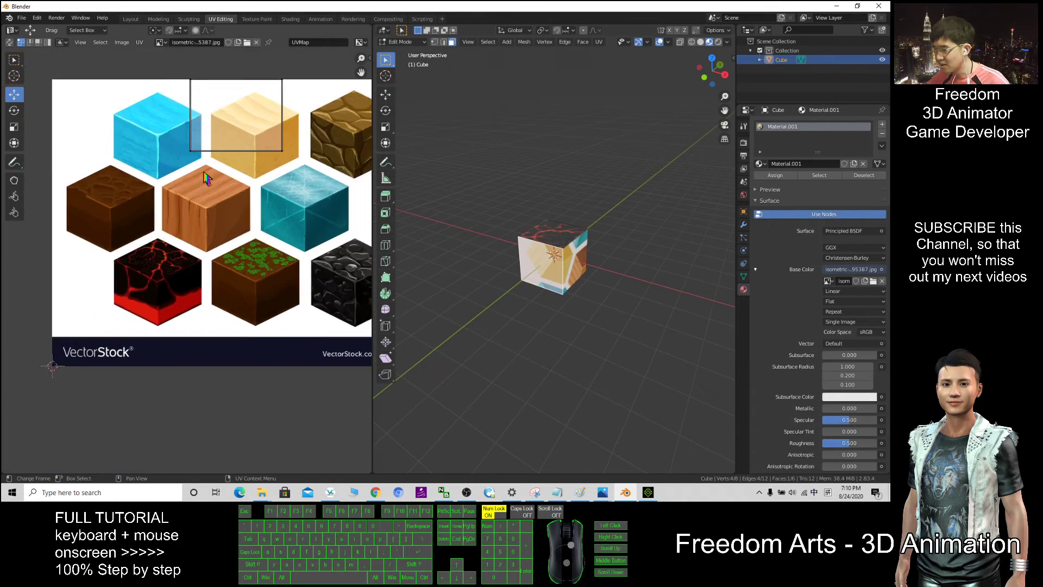
pyautogui.scroll(-1, 229, 153)
pyautogui.moveTo(229, 141); pyautogui.dragTo(169, 287)
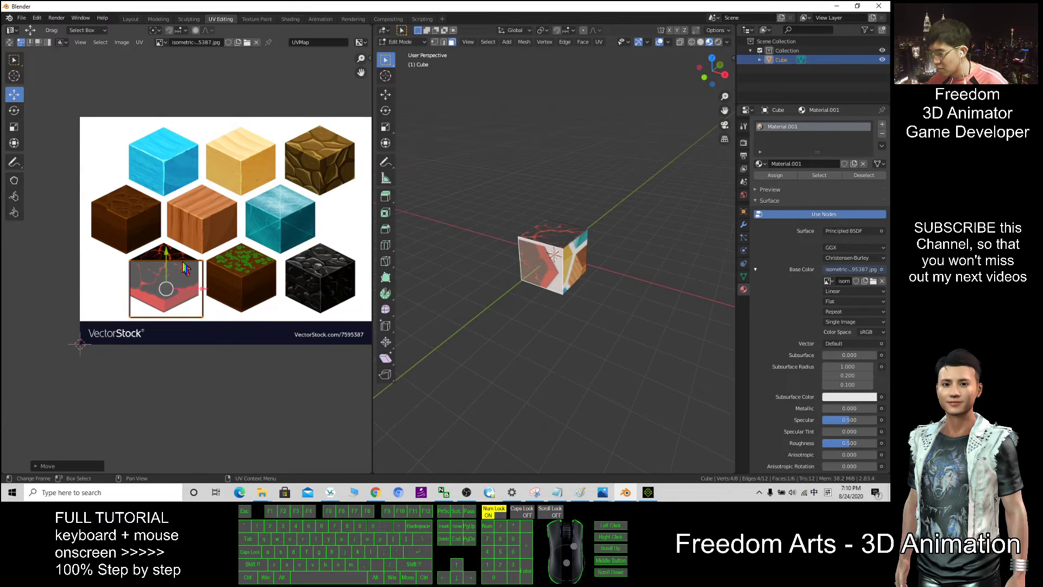
# Try fitting the side face's UV corners to the left side of the lava block without rotating the UVs.
pyautogui.scroll(3, 186, 263)
pyautogui.click(223, 268)
pyautogui.moveTo(218, 263); pyautogui.dragTo(141, 298)
pyautogui.click(141, 300)
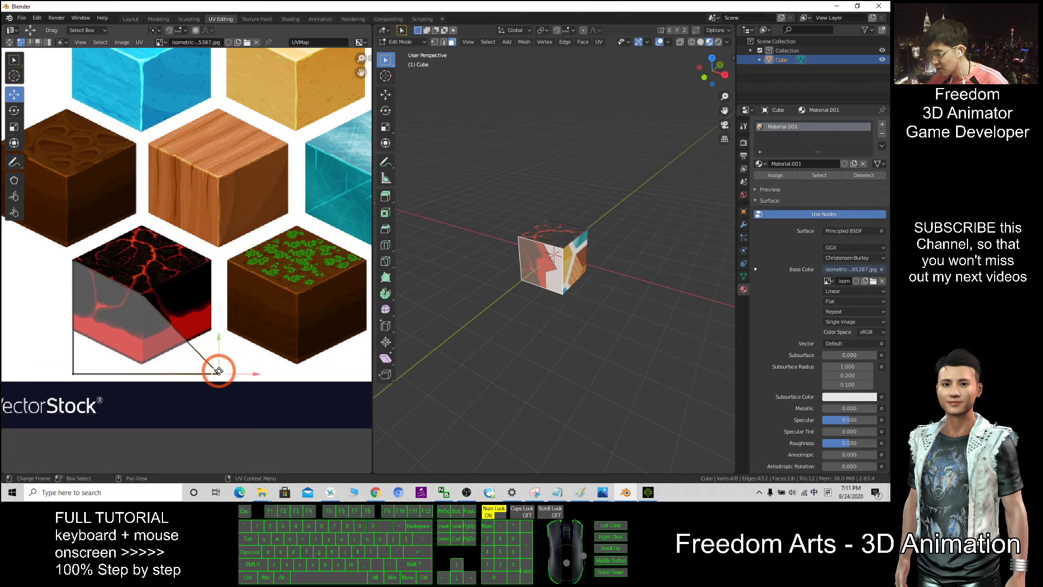
pyautogui.moveTo(219, 374); pyautogui.dragTo(141, 360)
pyautogui.moveTo(48, 351); pyautogui.dragTo(72, 324)
pyautogui.scroll(5, 525, 290)
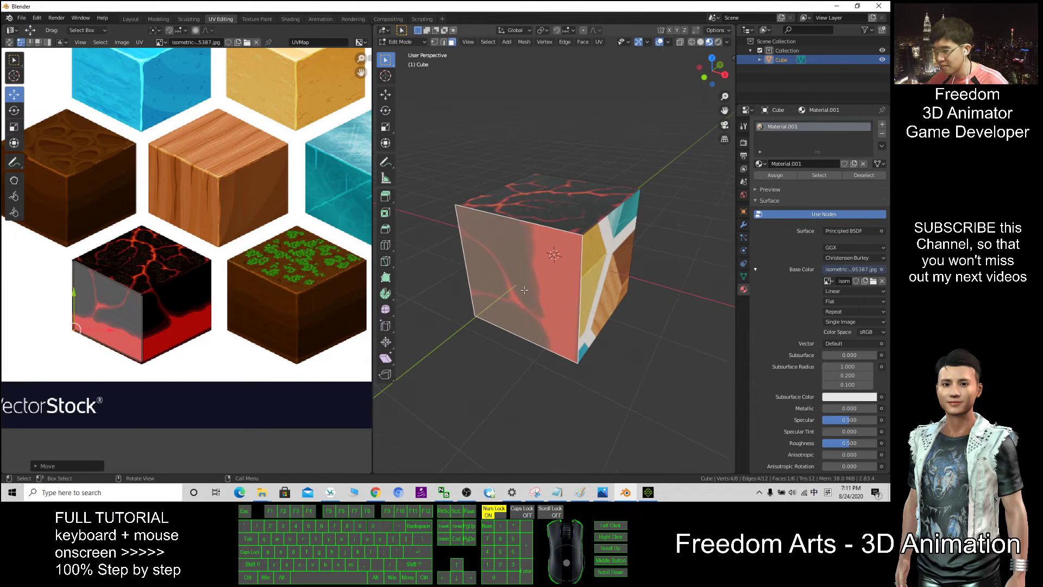
pyautogui.scroll(-2, 561, 258)
pyautogui.moveTo(492, 348)
pyautogui.mouseDown(button='middle')
pyautogui.moveTo(571, 333)
pyautogui.moveTo(521, 359)
pyautogui.moveTo(472, 347)
pyautogui.moveTo(522, 353)
pyautogui.moveTo(493, 349)
pyautogui.mouseUp(button='middle')
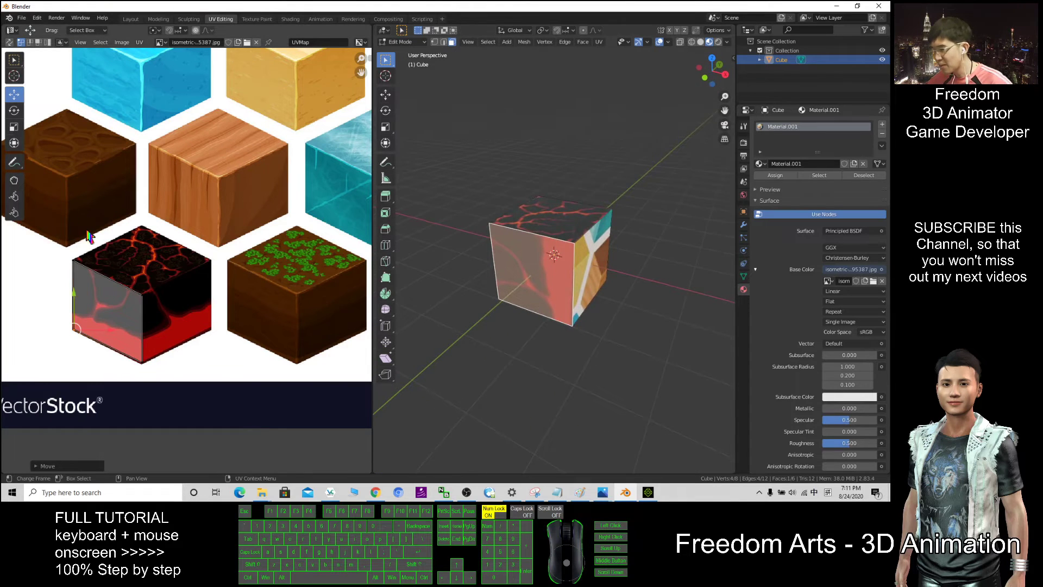
# Select all of the side face's UVs and rotate them so the red lava band runs along the cube's bottom edge.
pyautogui.moveTo(43, 253); pyautogui.dragTo(187, 442)
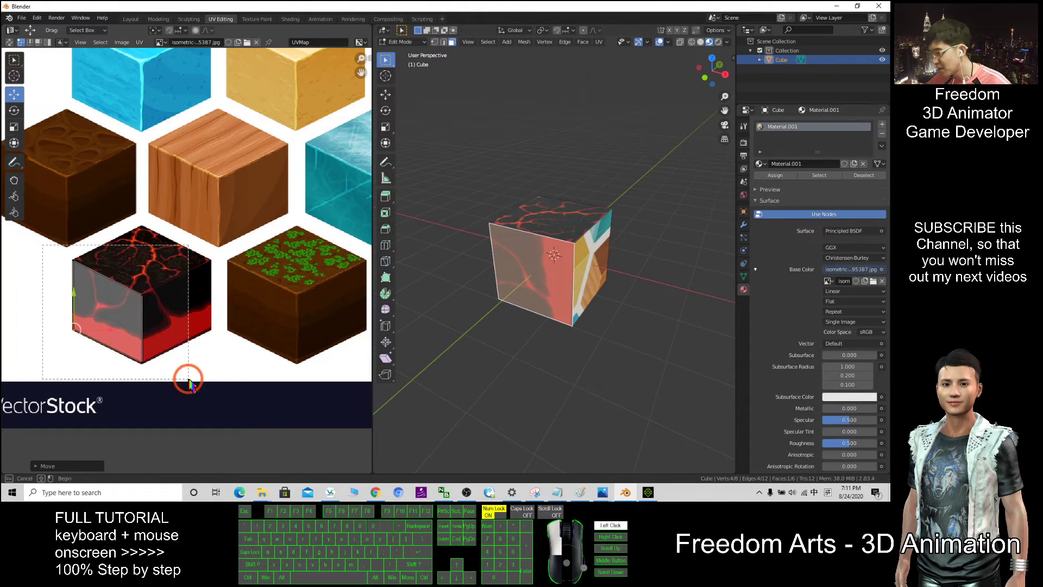
pyautogui.click(15, 111)
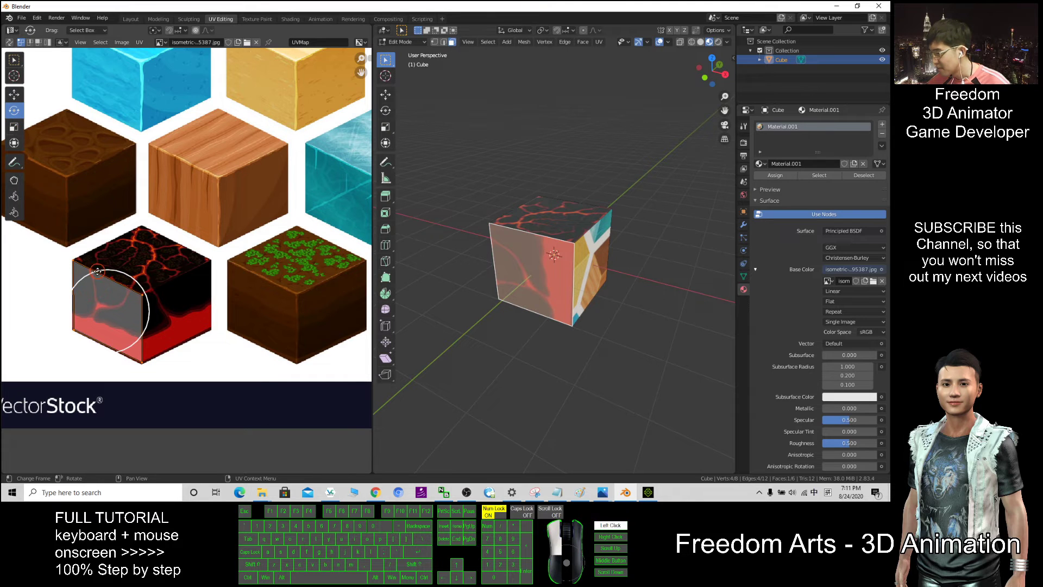
pyautogui.moveTo(97, 271); pyautogui.dragTo(136, 303)
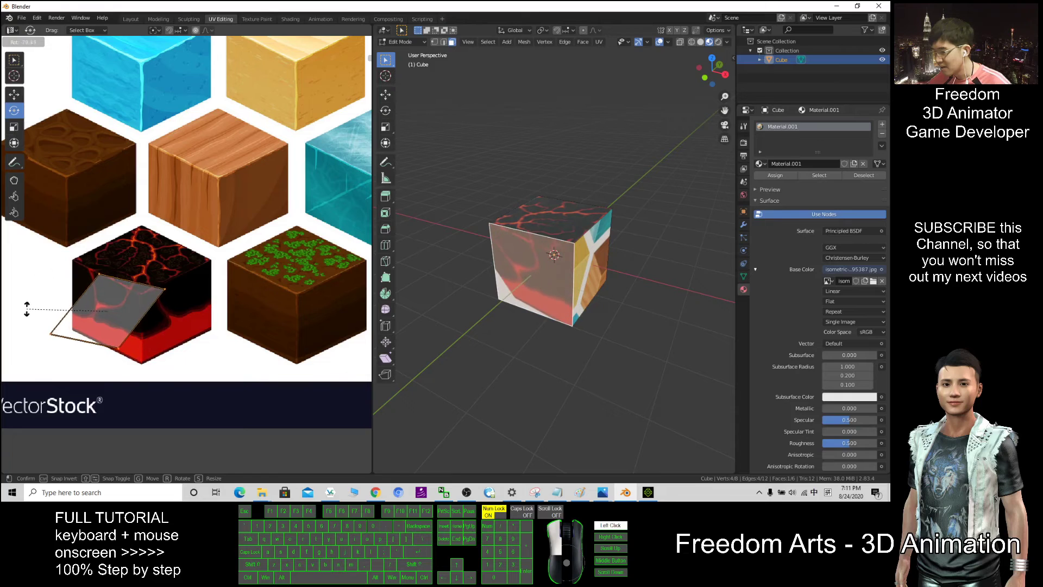
pyautogui.click(40, 321)
# Move the rotated UV shape's four corners onto the corners of the lava block's left side.
pyautogui.moveTo(78, 264)
pyautogui.mouseDown()
pyautogui.moveTo(104, 289)
pyautogui.moveTo(68, 262)
pyautogui.moveTo(105, 295)
pyautogui.moveTo(70, 259)
pyautogui.mouseUp()
pyautogui.click(85, 273)
pyautogui.click(15, 95)
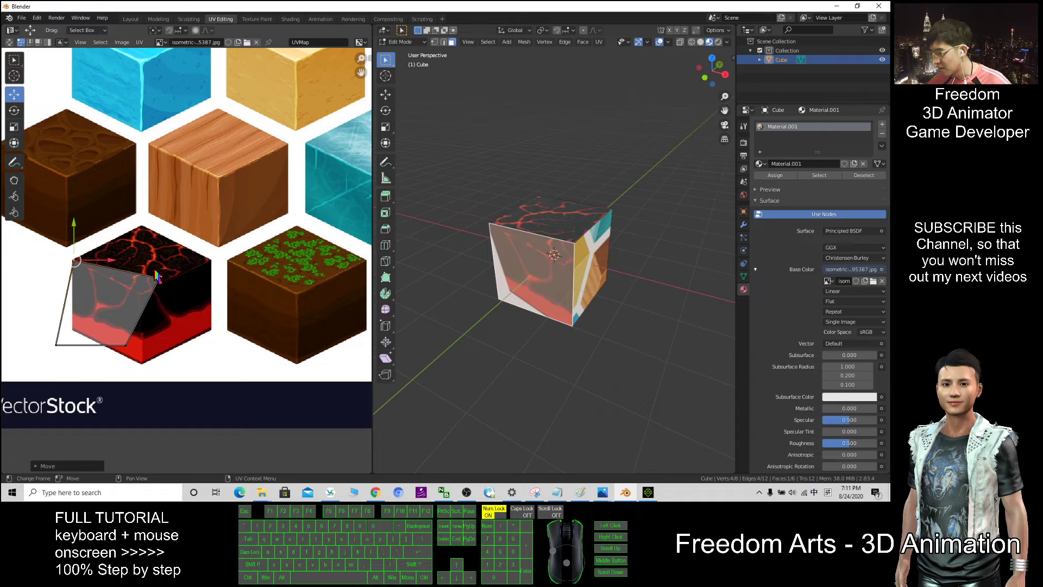
pyautogui.moveTo(157, 280); pyautogui.dragTo(142, 293)
pyautogui.moveTo(127, 345); pyautogui.dragTo(144, 363)
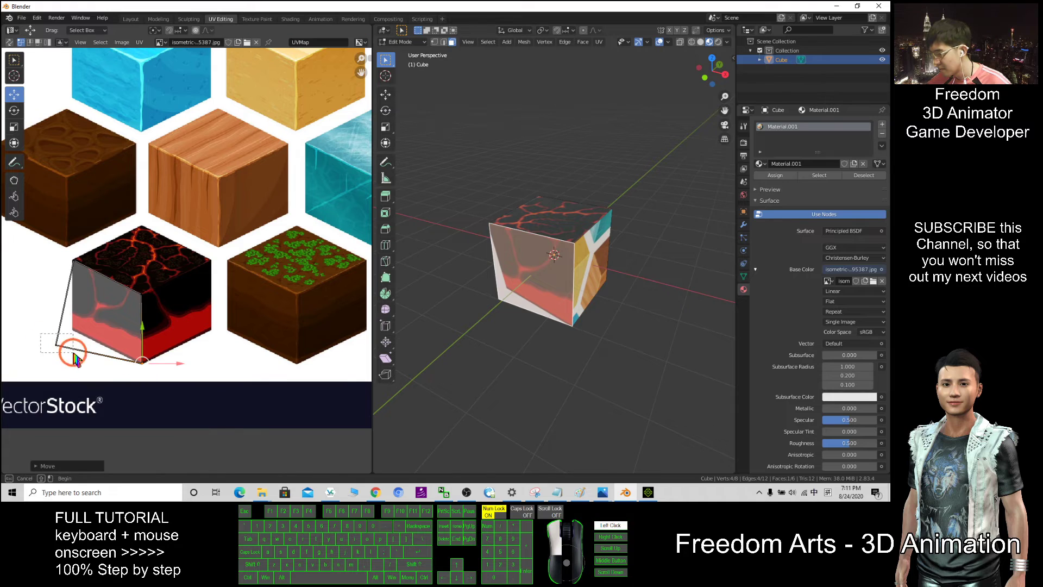
pyautogui.moveTo(57, 343); pyautogui.dragTo(76, 328)
pyautogui.click(89, 268)
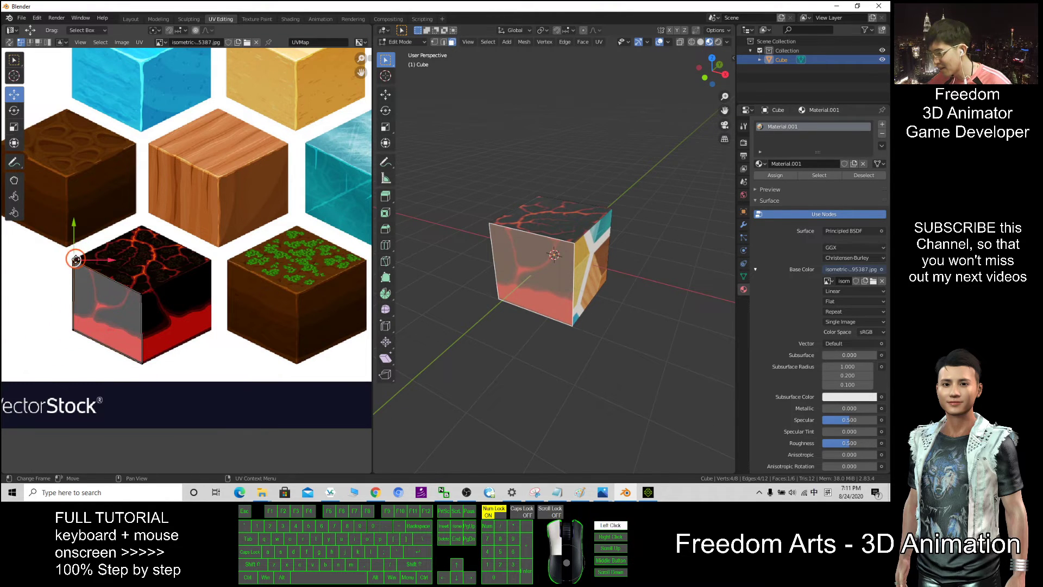
pyautogui.moveTo(75, 260); pyautogui.dragTo(73, 260)
# Select the next untextured side face, then move its UV square over the lava block and rotate it by roughly a quarter turn.
pyautogui.scroll(2, 444, 273)
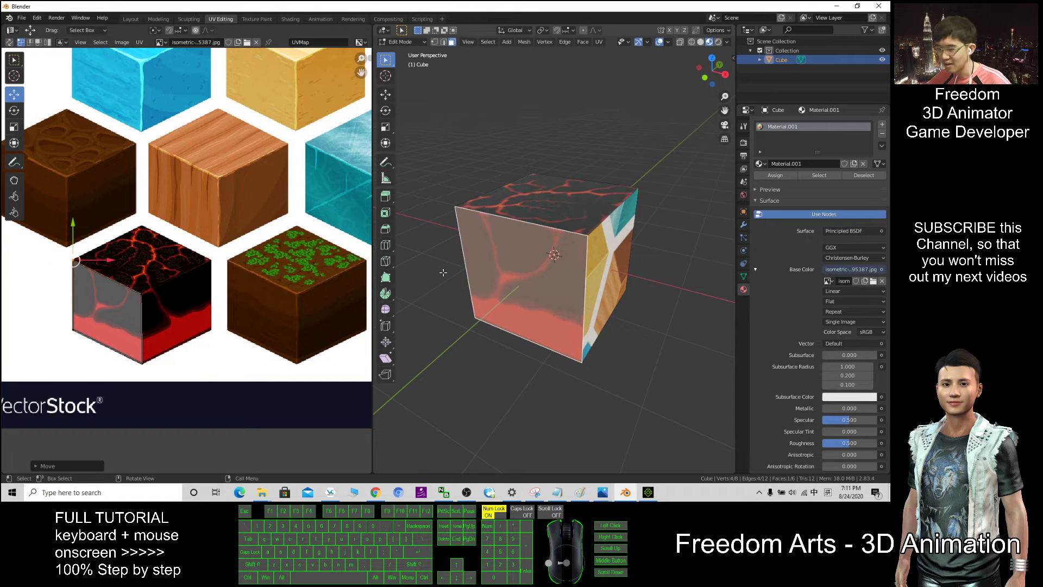
pyautogui.moveTo(444, 273); pyautogui.dragTo(572, 271, button='middle')
pyautogui.click(574, 255)
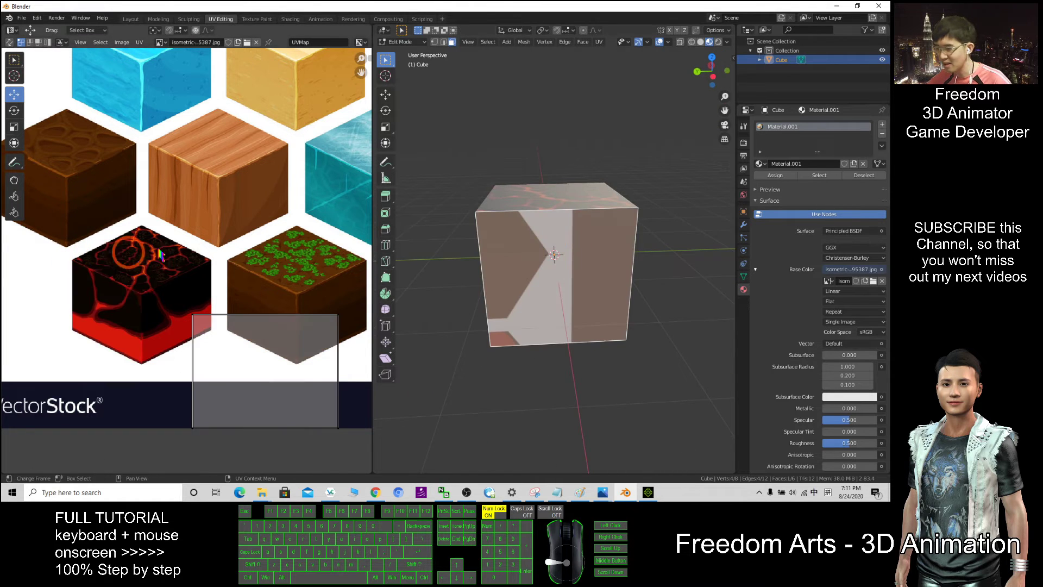
pyautogui.scroll(-3, 270, 260)
pyautogui.click(128, 379)
pyautogui.moveTo(216, 318); pyautogui.dragTo(164, 296)
pyautogui.click(15, 110)
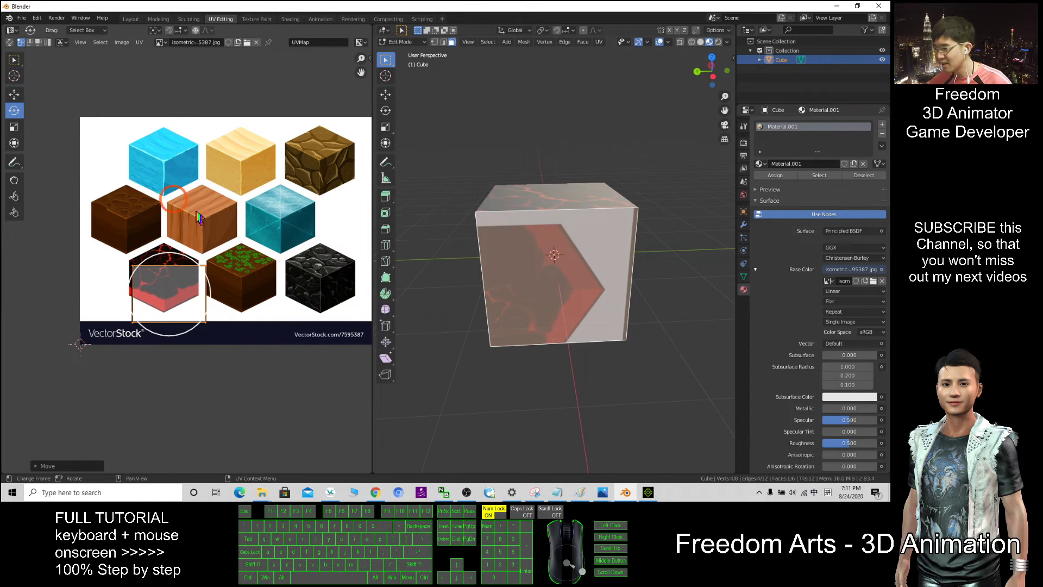
pyautogui.moveTo(173, 253); pyautogui.dragTo(112, 287)
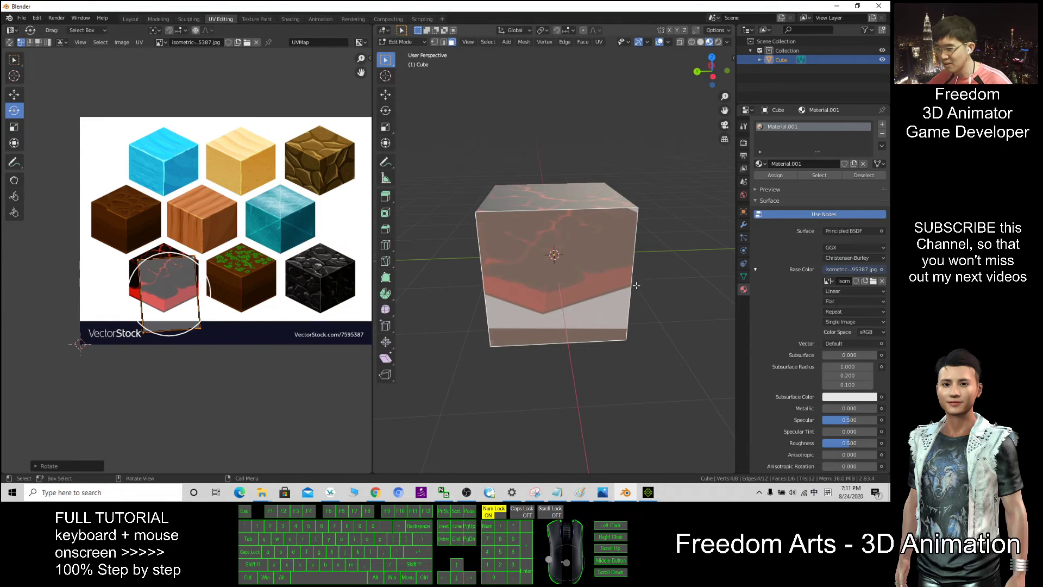
# Move this side face's four UV corners onto the corners of the lava block's right side.
pyautogui.scroll(3, 279, 279)
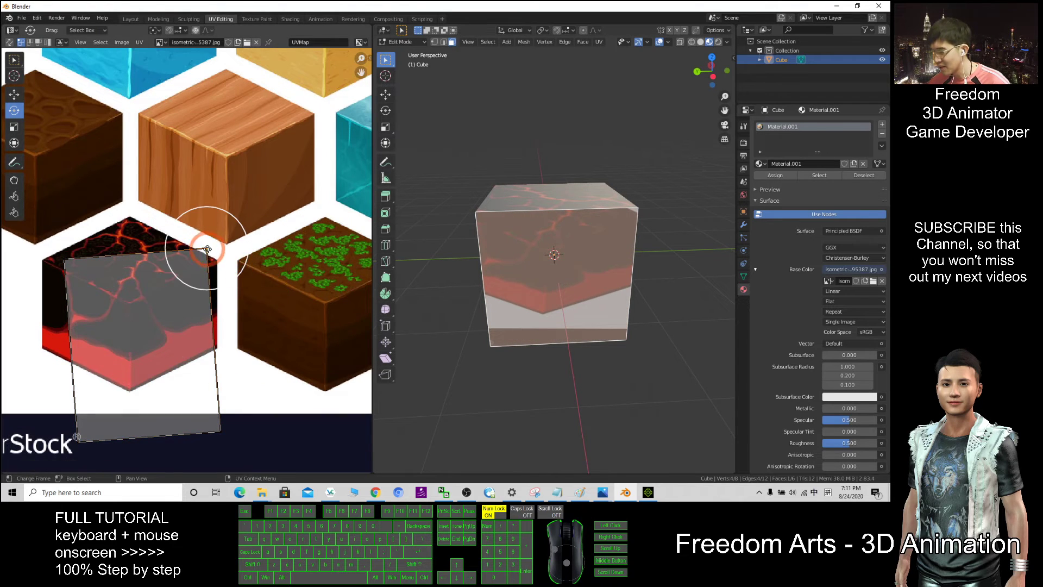
pyautogui.moveTo(216, 253); pyautogui.dragTo(218, 264)
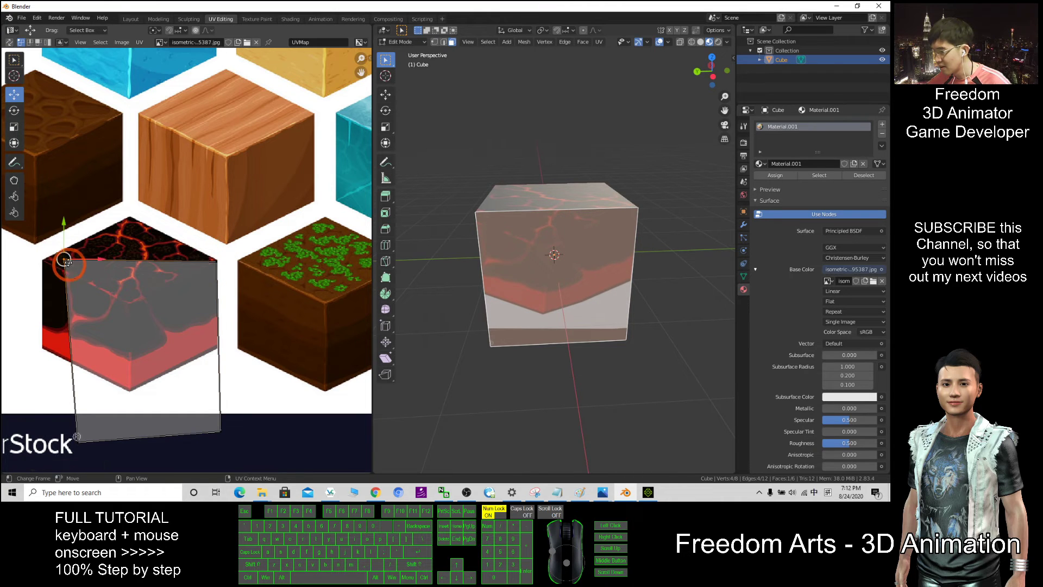
pyautogui.moveTo(64, 260); pyautogui.dragTo(134, 306)
pyautogui.scroll(-2, 135, 307)
pyautogui.moveTo(92, 362); pyautogui.dragTo(156, 346)
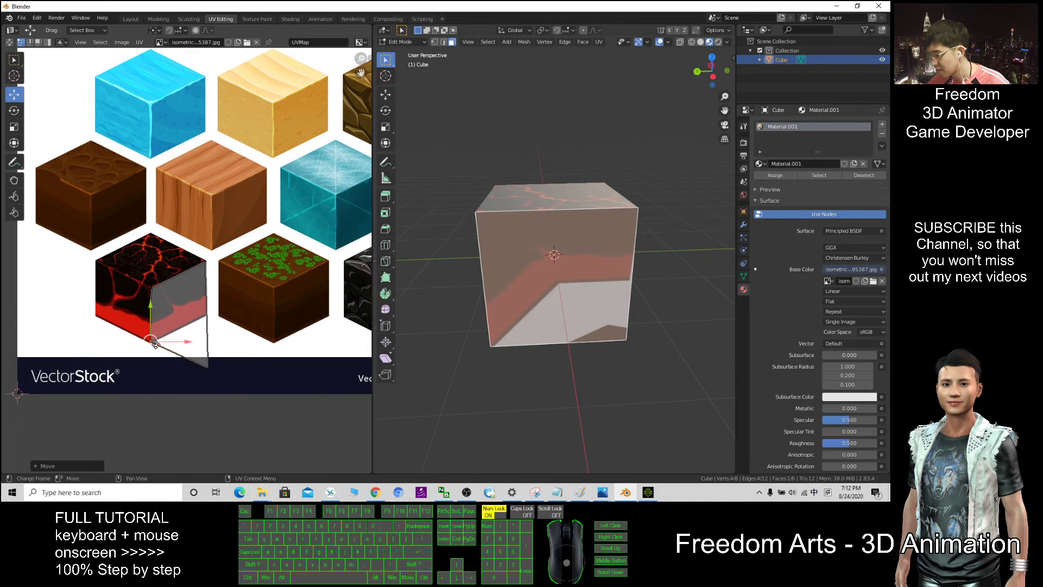
pyautogui.moveTo(231, 350); pyautogui.dragTo(174, 391)
pyautogui.moveTo(206, 367); pyautogui.dragTo(205, 312)
# Select the third side face of the cube and place its UV square over the lava block.
pyautogui.scroll(-2, 615, 308)
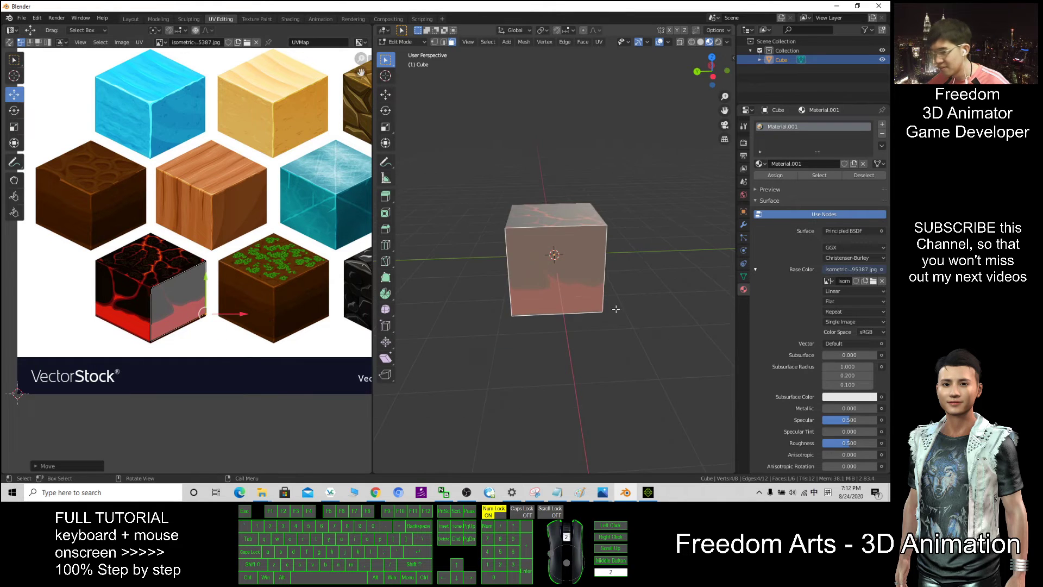
pyautogui.moveTo(611, 305); pyautogui.dragTo(591, 272, button='middle')
pyautogui.click(662, 277)
pyautogui.click(562, 272)
pyautogui.scroll(-2, 310, 236)
pyautogui.moveTo(175, 157); pyautogui.dragTo(285, 273)
pyautogui.scroll(2, 222, 201)
pyautogui.moveTo(247, 165); pyautogui.dragTo(183, 277)
# Rotate the third side face's UV square by roughly a quarter turn so the red lava band sits at the bottom.
pyautogui.click(15, 112)
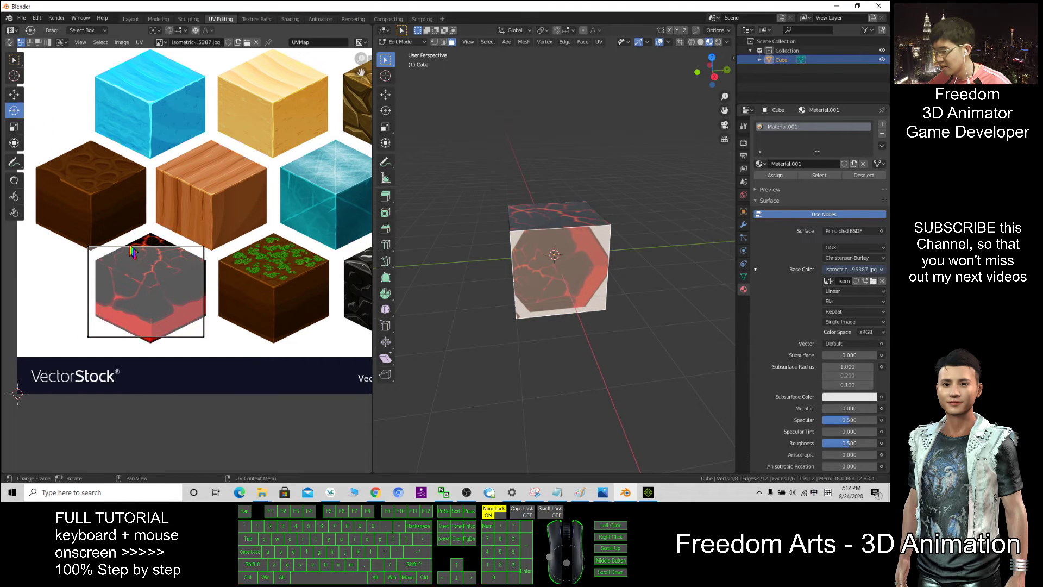
pyautogui.moveTo(65, 217); pyautogui.dragTo(255, 367)
pyautogui.moveTo(166, 254)
pyautogui.mouseDown()
pyautogui.moveTo(137, 242)
pyautogui.moveTo(170, 249)
pyautogui.mouseUp()
pyautogui.scroll(2, 141, 271)
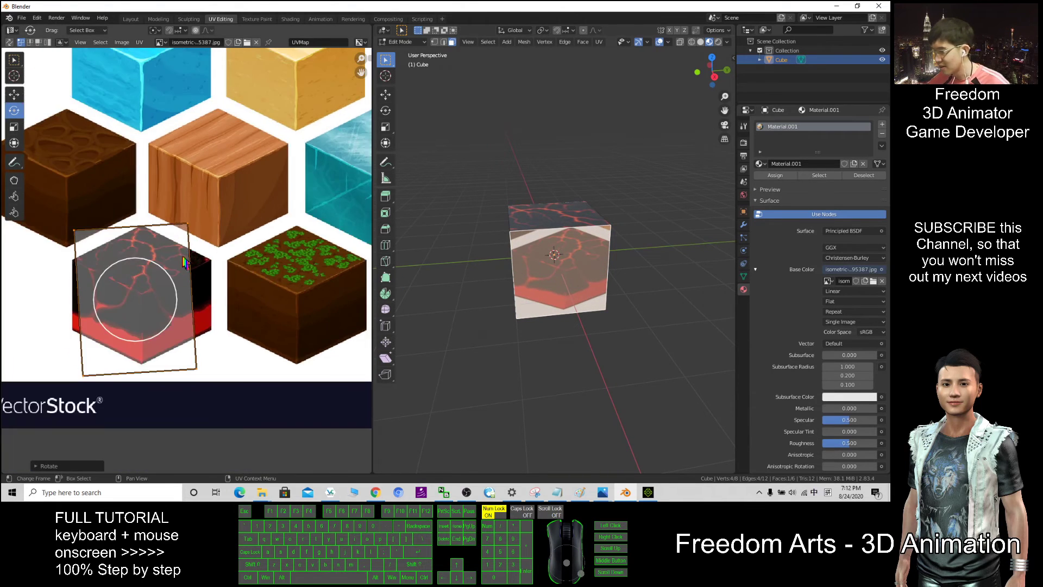
# Move the third side face's four UV corners onto the corners of the lava block's left side.
pyautogui.click(79, 233)
pyautogui.moveTo(70, 231); pyautogui.dragTo(65, 244)
pyautogui.moveTo(64, 227); pyautogui.dragTo(74, 263)
pyautogui.click(14, 94)
pyautogui.click(195, 229)
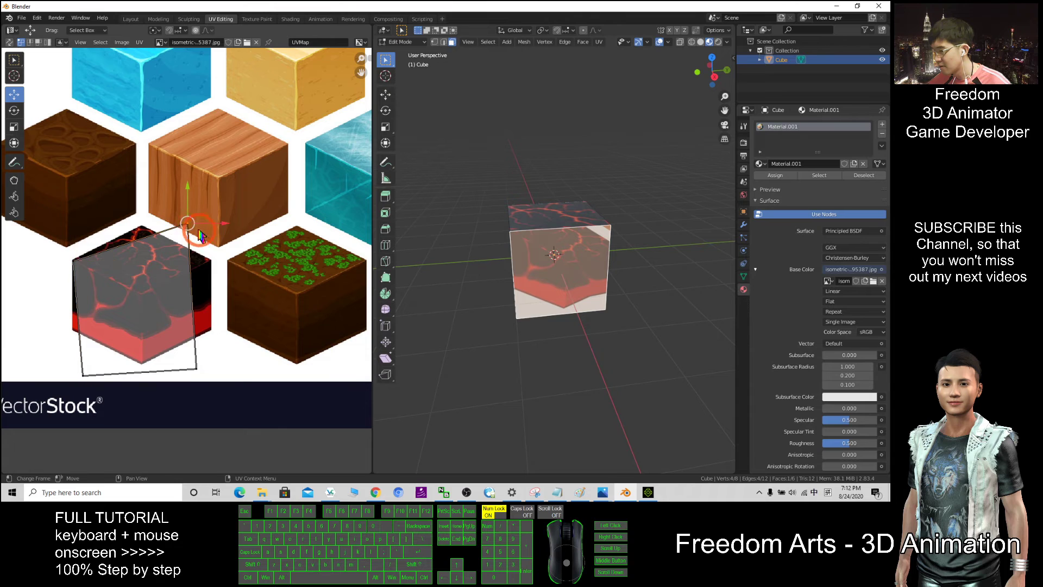
pyautogui.moveTo(200, 235); pyautogui.dragTo(140, 297)
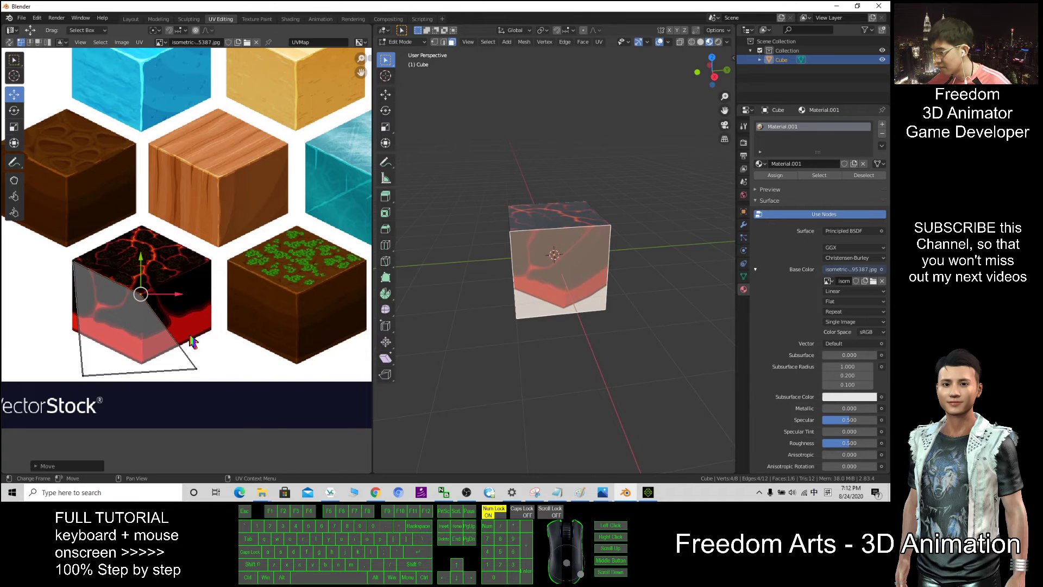
pyautogui.moveTo(186, 373); pyautogui.dragTo(76, 328)
# Select the remaining side face of the cube and place its UV square over the lava block.
pyautogui.scroll(-1, 546, 280)
pyautogui.moveTo(547, 282); pyautogui.dragTo(581, 271, button='middle')
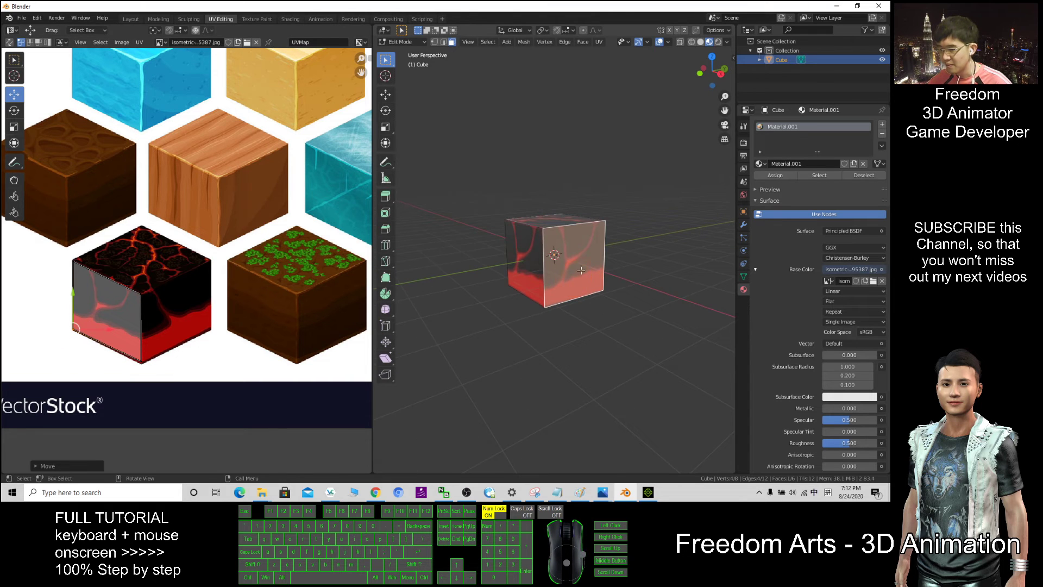
pyautogui.moveTo(505, 273); pyautogui.dragTo(535, 282, button='middle')
pyautogui.moveTo(595, 265); pyautogui.dragTo(386, 279, button='middle')
pyautogui.click(571, 264)
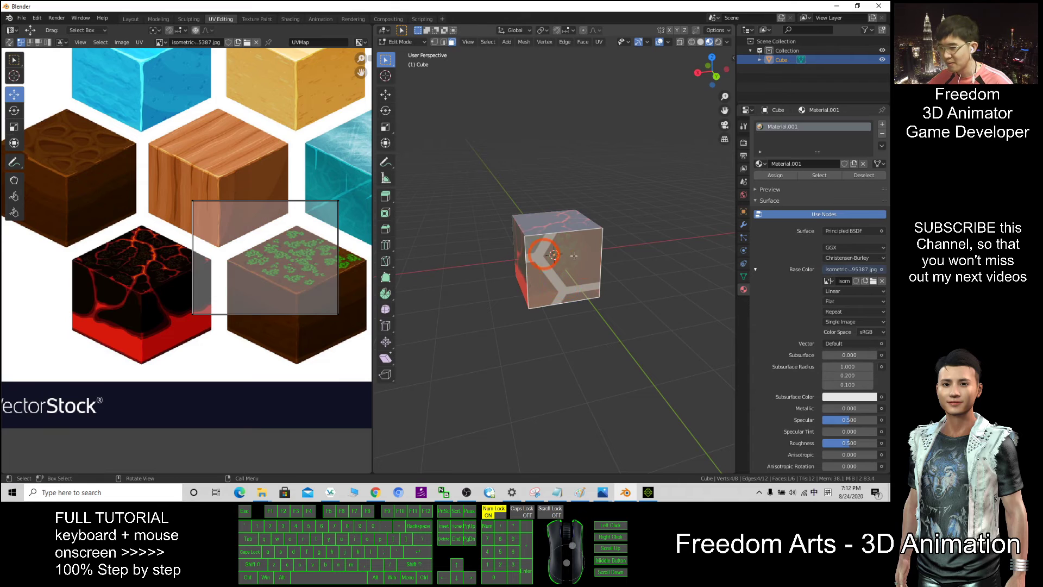
pyautogui.scroll(2, 223, 250)
pyautogui.scroll(-3, 224, 174)
pyautogui.moveTo(156, 166); pyautogui.dragTo(161, 292)
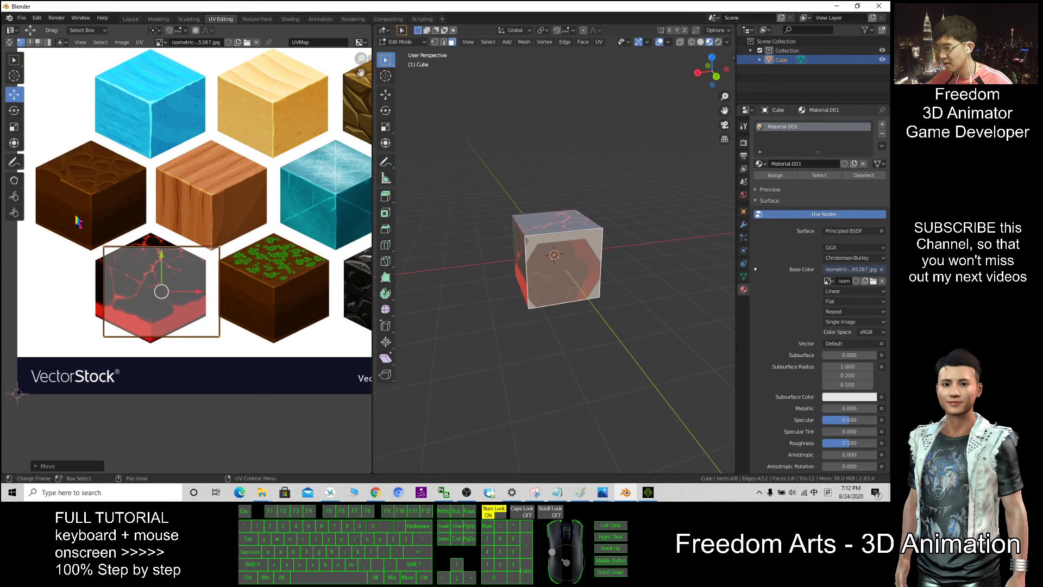
# Rotate the fourth side face's UV square over the lava block so it can be fitted to the block's right side.
pyautogui.click(15, 113)
pyautogui.moveTo(187, 257); pyautogui.dragTo(140, 252)
pyautogui.scroll(2, 182, 259)
pyautogui.scroll(-1, 182, 258)
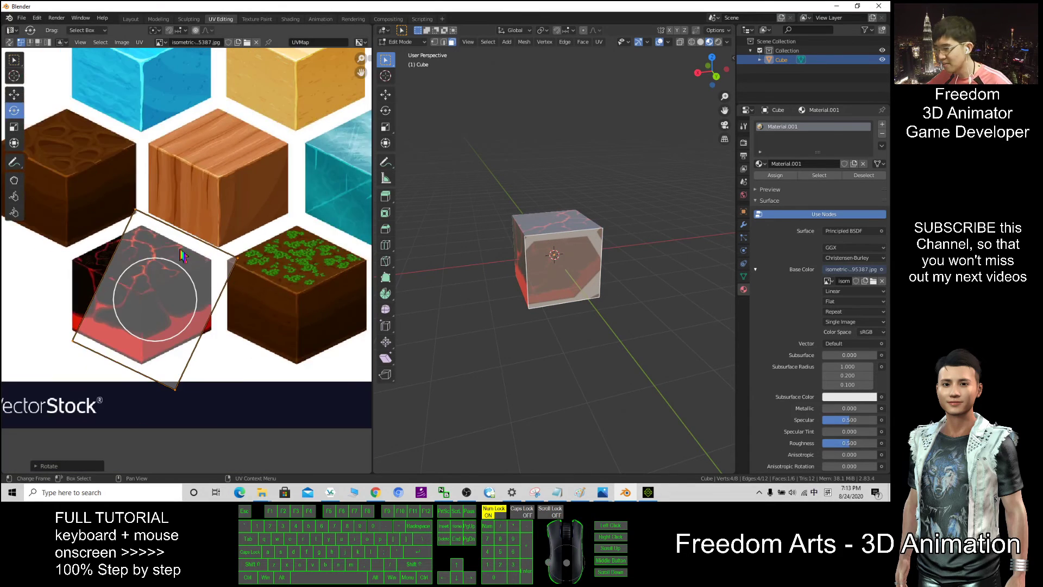
# Move the fourth side face's UV corners onto the corners of the lava block's right side and deselect the face.
pyautogui.click(16, 98)
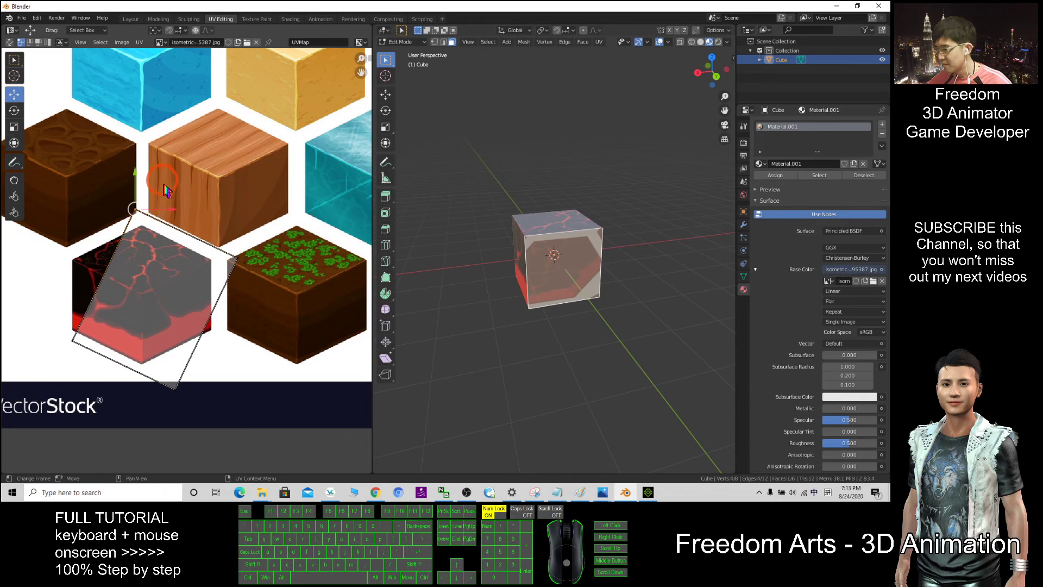
pyautogui.moveTo(134, 208); pyautogui.dragTo(143, 293)
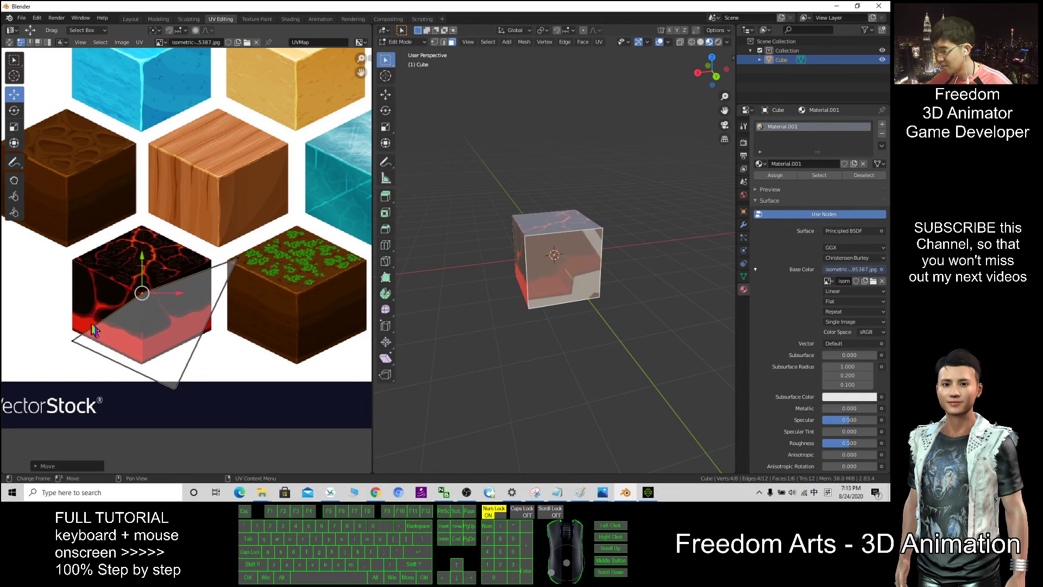
pyautogui.click(73, 341)
pyautogui.moveTo(81, 344); pyautogui.dragTo(211, 330)
pyautogui.moveTo(220, 254)
pyautogui.mouseDown()
pyautogui.moveTo(268, 290)
pyautogui.moveTo(208, 260)
pyautogui.mouseUp()
pyautogui.click(510, 347)
pyautogui.moveTo(510, 347); pyautogui.dragTo(478, 250, button='middle')
pyautogui.moveTo(549, 7); pyautogui.dragTo(615, 69)
pyautogui.scroll(-2, 682, 323)
pyautogui.click(821, 4)
pyautogui.click(837, 6)
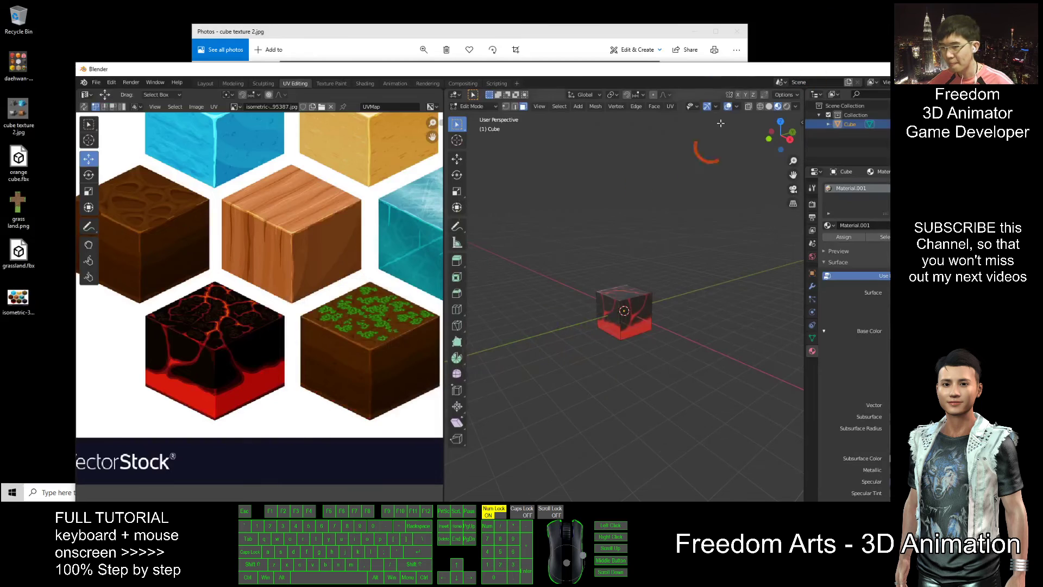
pyautogui.moveTo(361, 75); pyautogui.dragTo(463, 51)
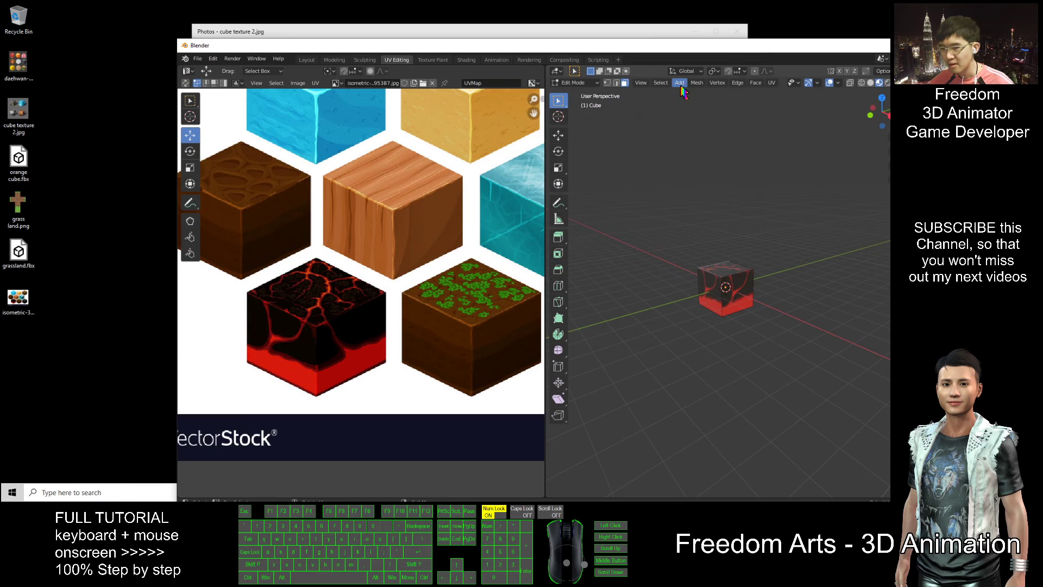
pyautogui.moveTo(646, 47); pyautogui.dragTo(576, 1)
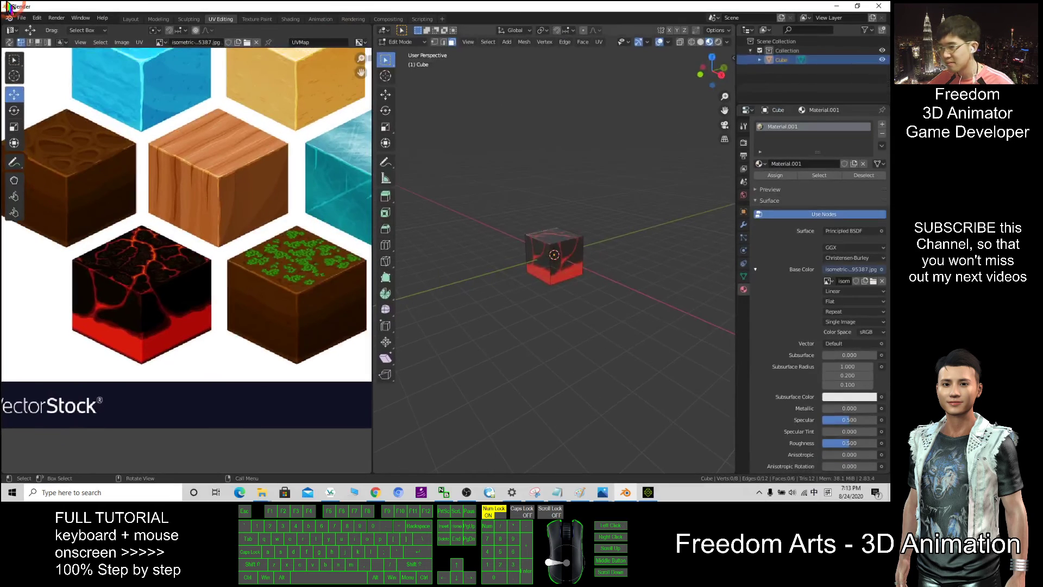
# Switch to the Layout workspace and select the lava cube as a whole object.
pyautogui.click(135, 19)
pyautogui.moveTo(311, 155); pyautogui.dragTo(553, 351)
pyautogui.click(491, 304)
pyautogui.click(395, 247)
# Export the lava cube in FBX format to the Desktop under the file name lava.fbx.
pyautogui.moveTo(458, 5); pyautogui.dragTo(609, 71)
pyautogui.click(170, 86)
pyautogui.click(195, 222)
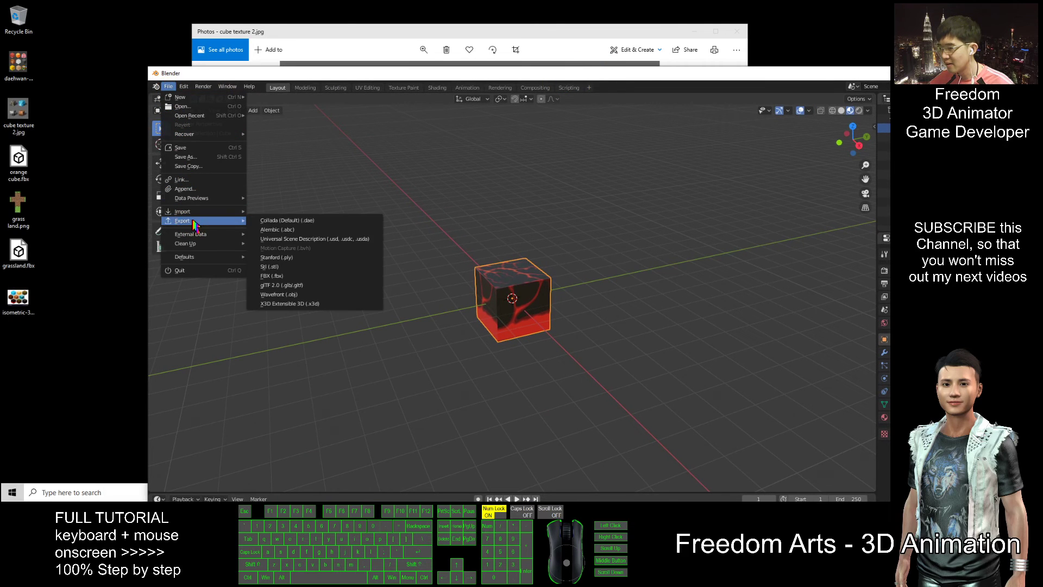
pyautogui.click(274, 275)
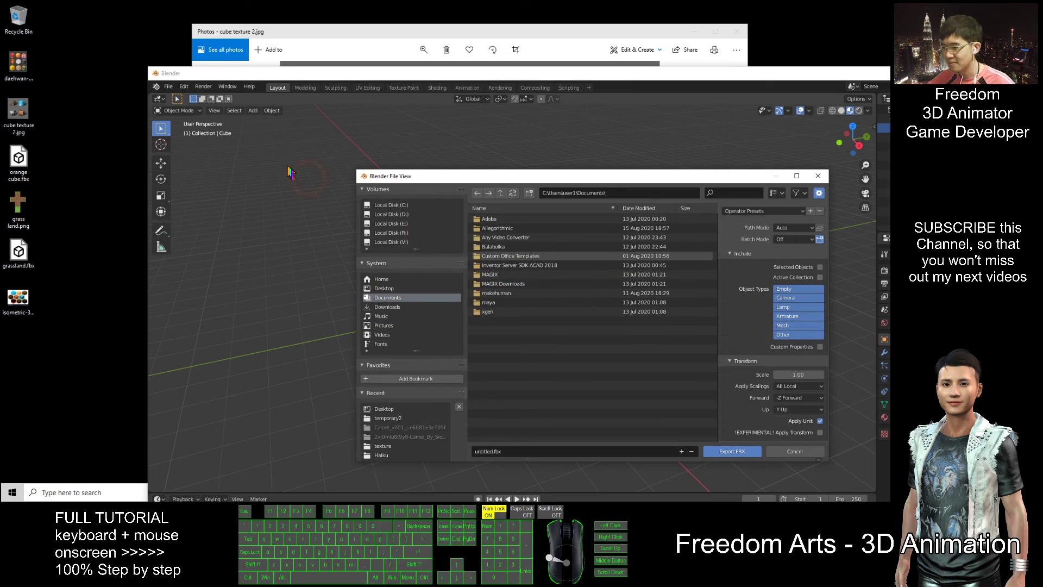
pyautogui.click(383, 288)
pyautogui.click(508, 452)
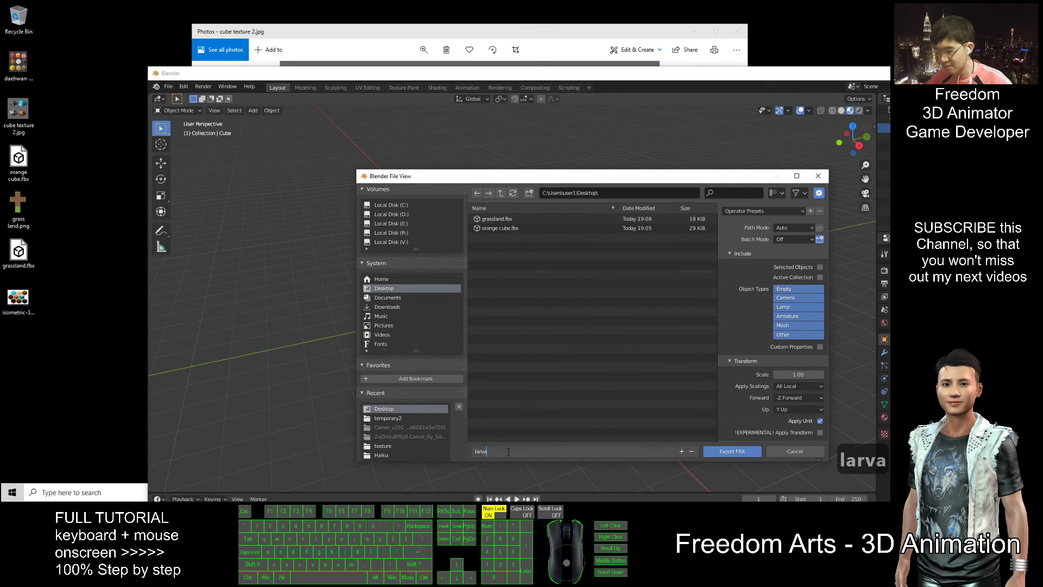
pyautogui.write('larva')
pyautogui.press('BackSpace')
pyautogui.press('BackSpace')
pyautogui.press('BackSpace')
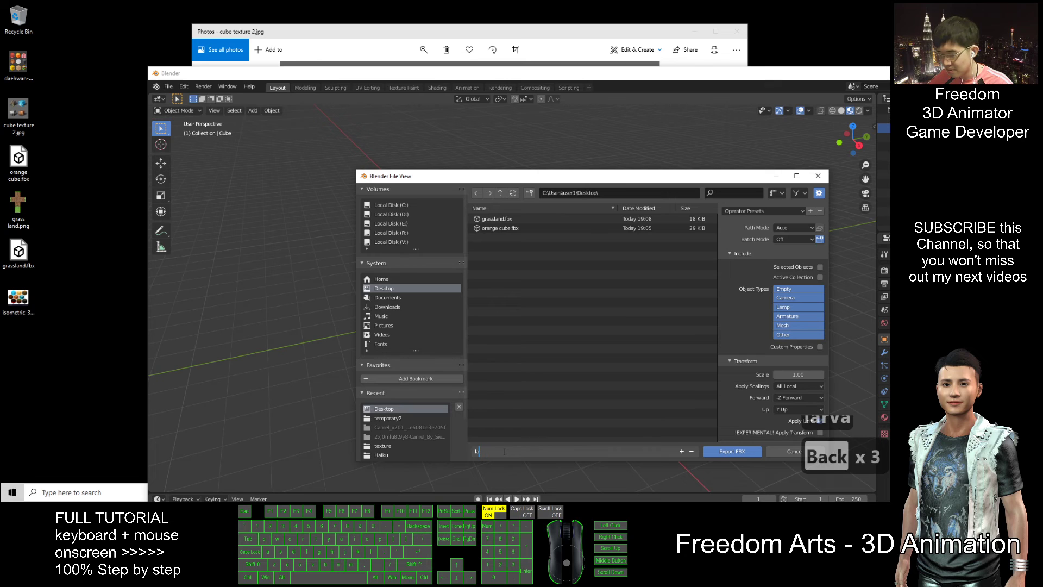
pyautogui.write('va')
pyautogui.click(747, 452)
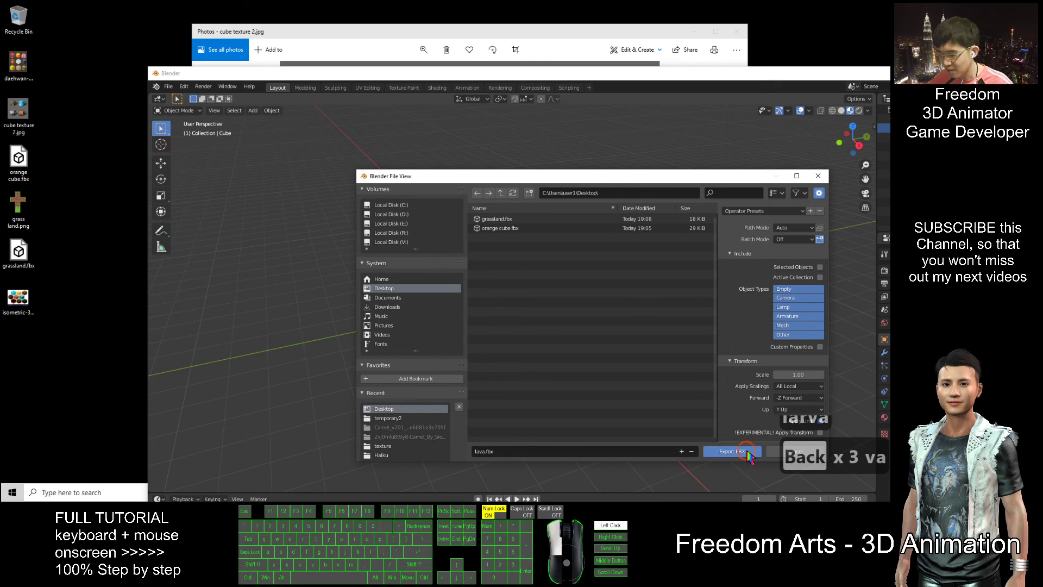
# Open lava.fbx from the desktop in 3D Viewer, examine the textures on the cube's faces, and minimize the viewer.
pyautogui.click(4, 342)
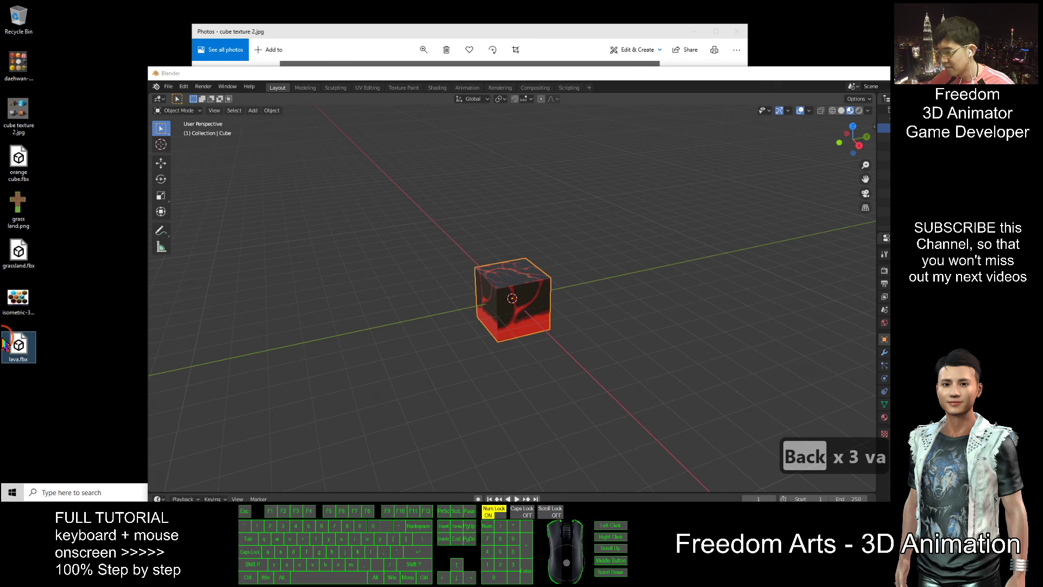
pyautogui.doubleClick(19, 346)
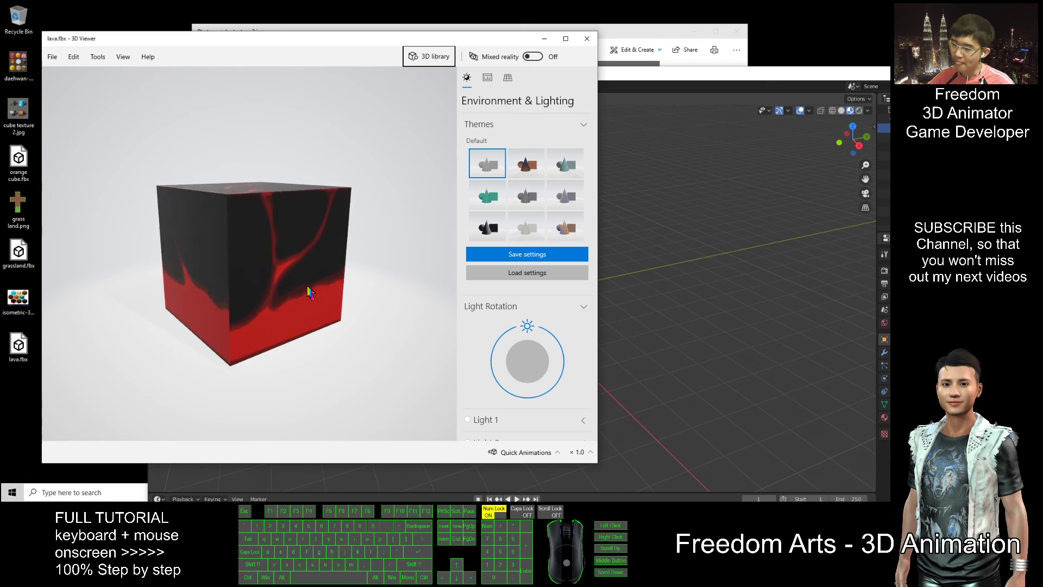
pyautogui.moveTo(309, 291); pyautogui.dragTo(326, 255)
pyautogui.click(544, 39)
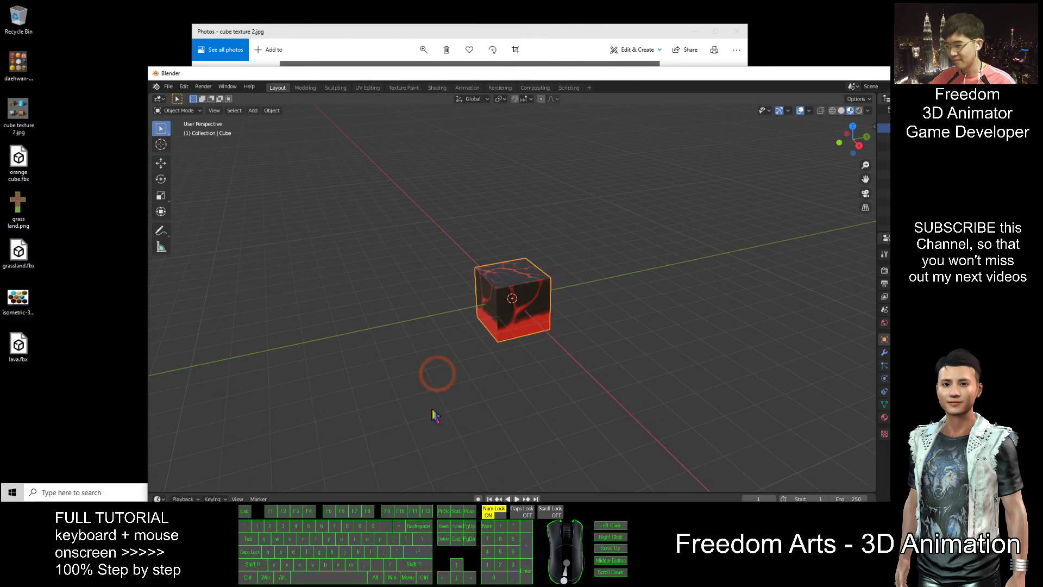
# Switch to iClone and import lava.fbx from the desktop as a prop beside the grass block.
pyautogui.moveTo(694, 76); pyautogui.dragTo(585, 69)
pyautogui.click(866, 65)
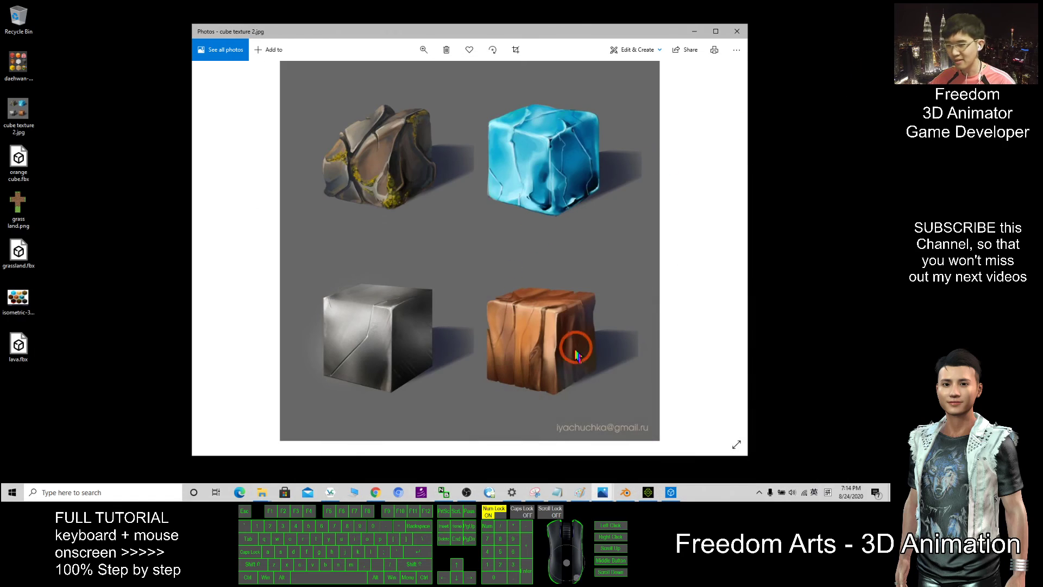
pyautogui.click(652, 493)
pyautogui.moveTo(707, 6); pyautogui.dragTo(630, 29)
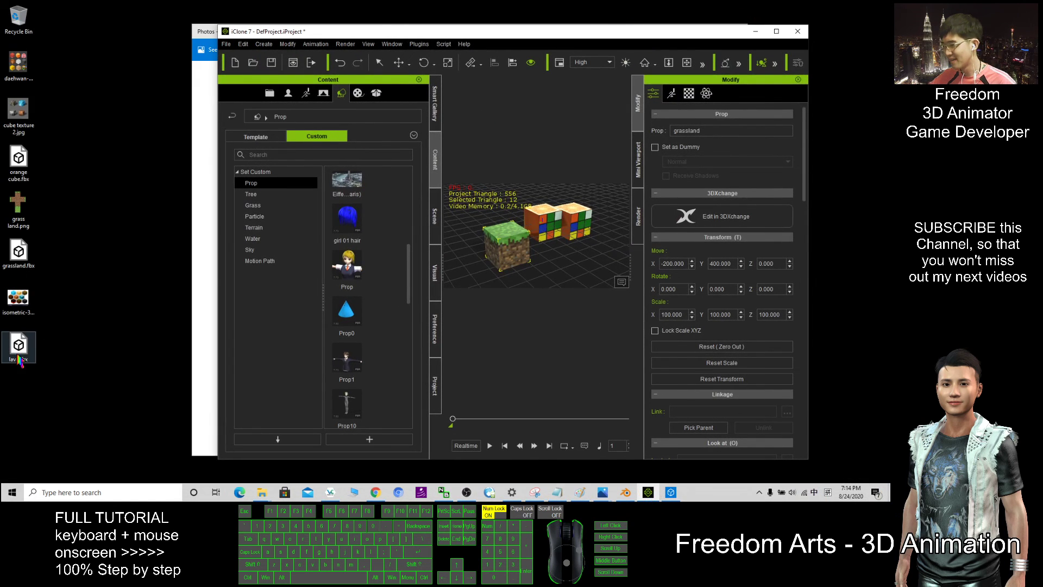
pyautogui.moveTo(19, 360); pyautogui.dragTo(496, 256)
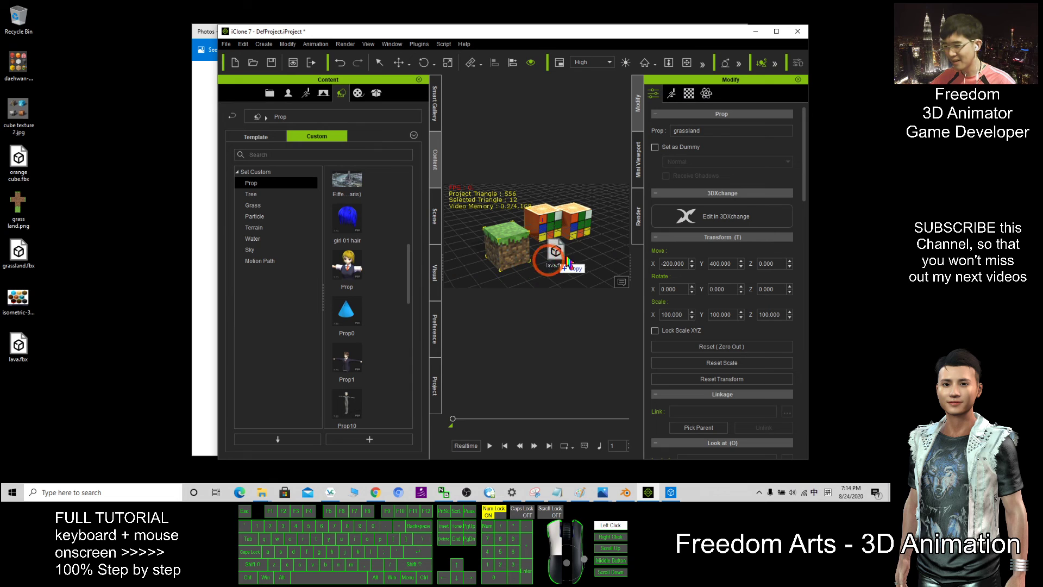
pyautogui.click(777, 32)
# Add the lava prop to the custom Prop library as a new item named lava and capture a close-up of the cube as its thumbnail.
pyautogui.click(142, 467)
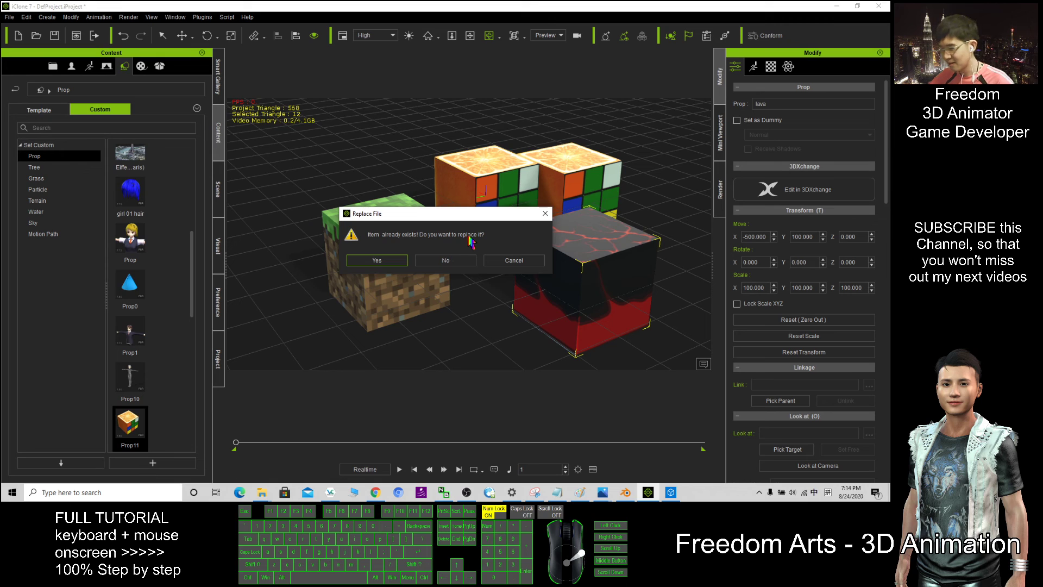
pyautogui.click(459, 264)
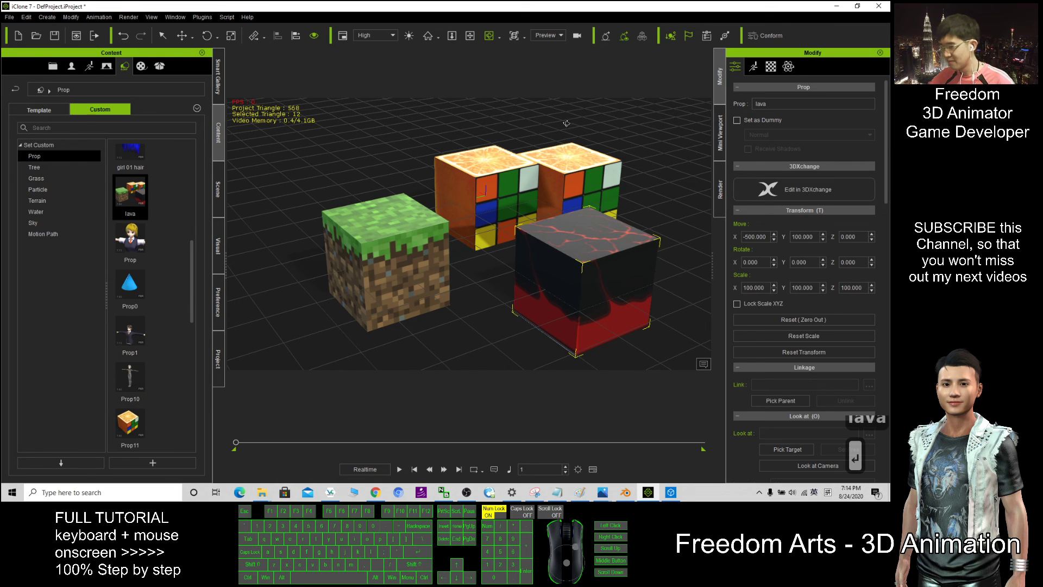
pyautogui.click(398, 239)
pyautogui.scroll(3, 587, 276)
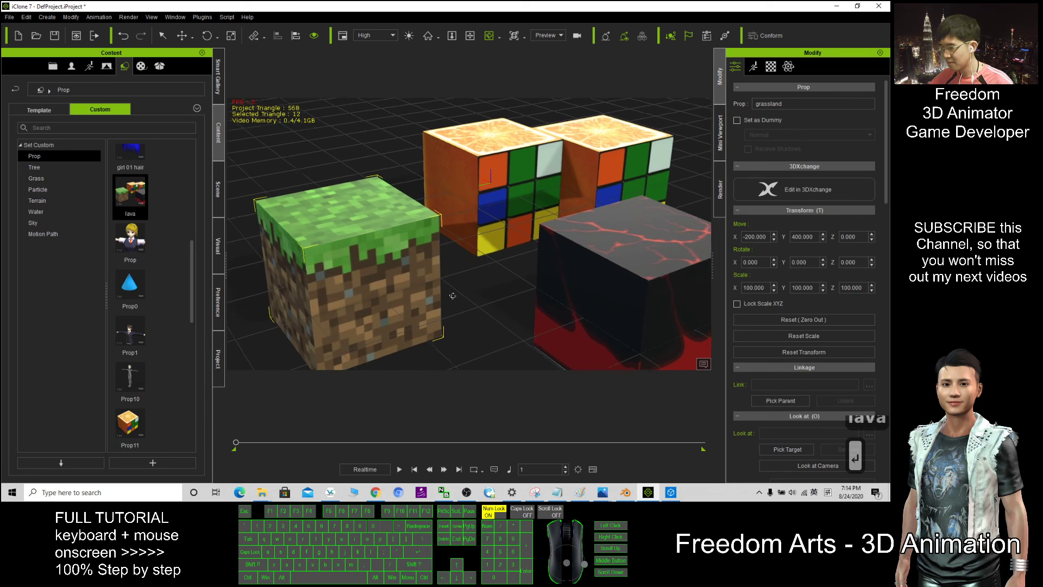
pyautogui.press('x')
pyautogui.moveTo(587, 276); pyautogui.dragTo(485, 241)
pyautogui.scroll(2, 477, 233)
pyautogui.scroll(2, 464, 237)
pyautogui.press('c')
pyautogui.rightClick(136, 189)
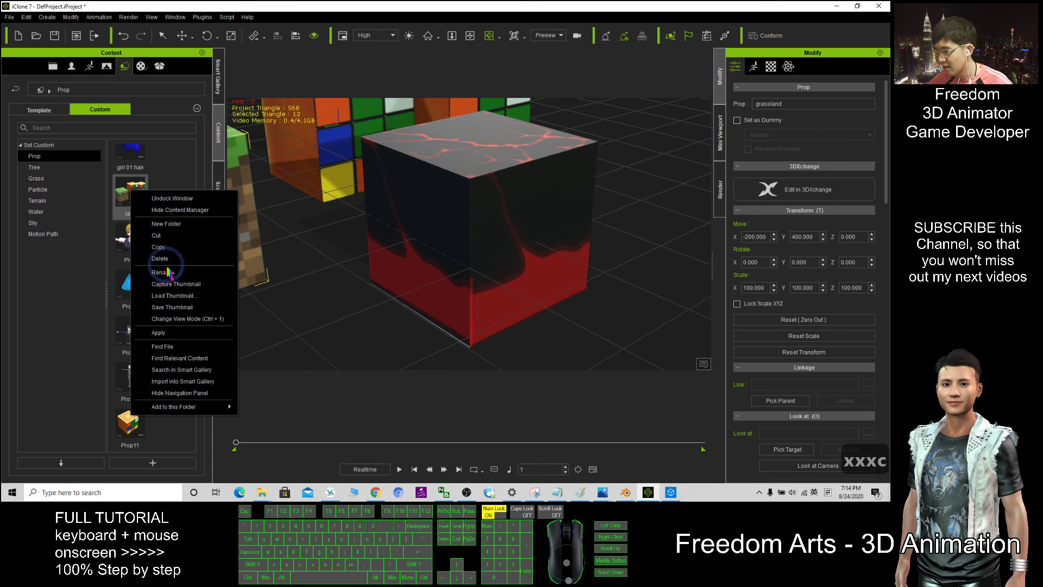
pyautogui.click(172, 284)
# Add the grass block to the custom Prop library as a new item named grassland with a close-up view, and minimize iClone.
pyautogui.press('x')
pyautogui.moveTo(340, 264); pyautogui.dragTo(690, 300)
pyautogui.moveTo(484, 242); pyautogui.dragTo(530, 243)
pyautogui.press('c')
pyautogui.press('x')
pyautogui.press('c')
pyautogui.press('x')
pyautogui.click(152, 463)
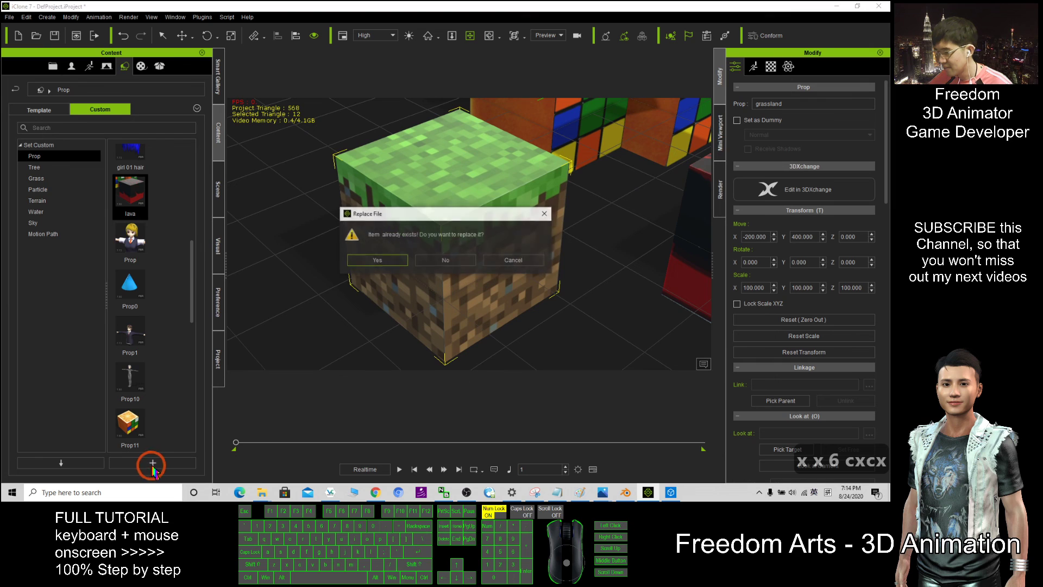
pyautogui.click(438, 259)
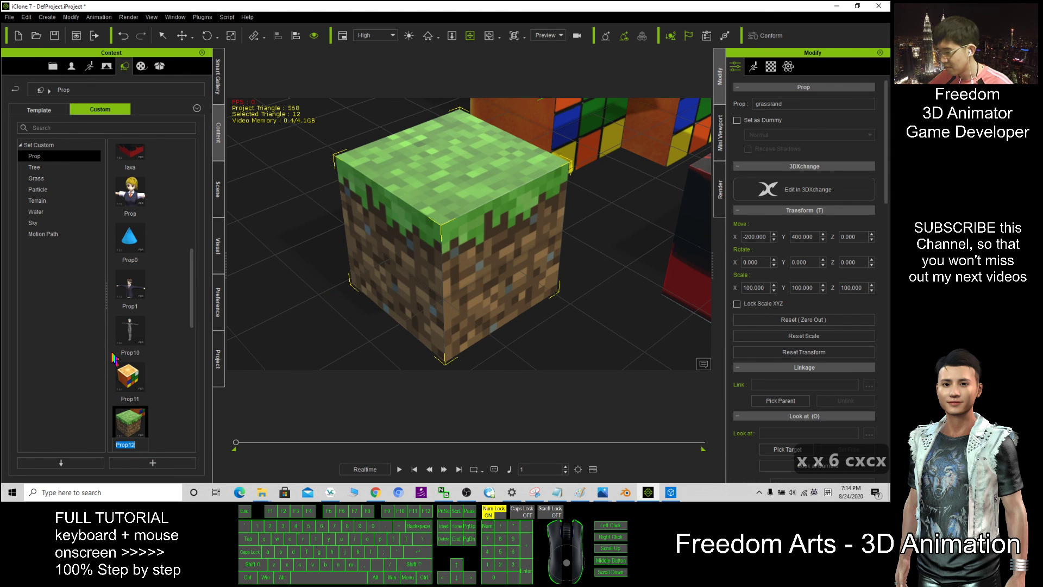
pyautogui.write('grassland')
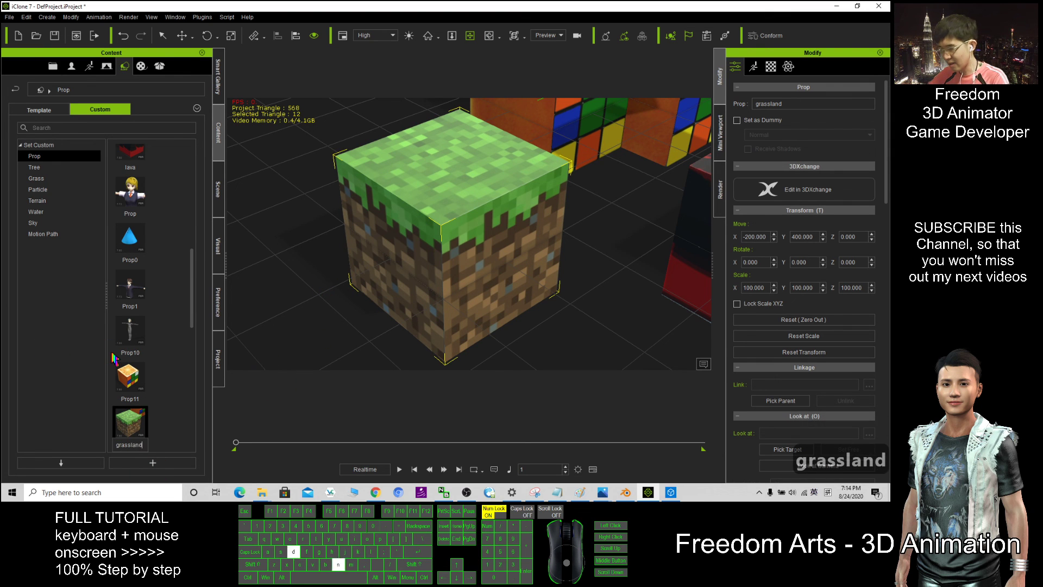
pyautogui.press('Return')
pyautogui.scroll(-5, 278, 230)
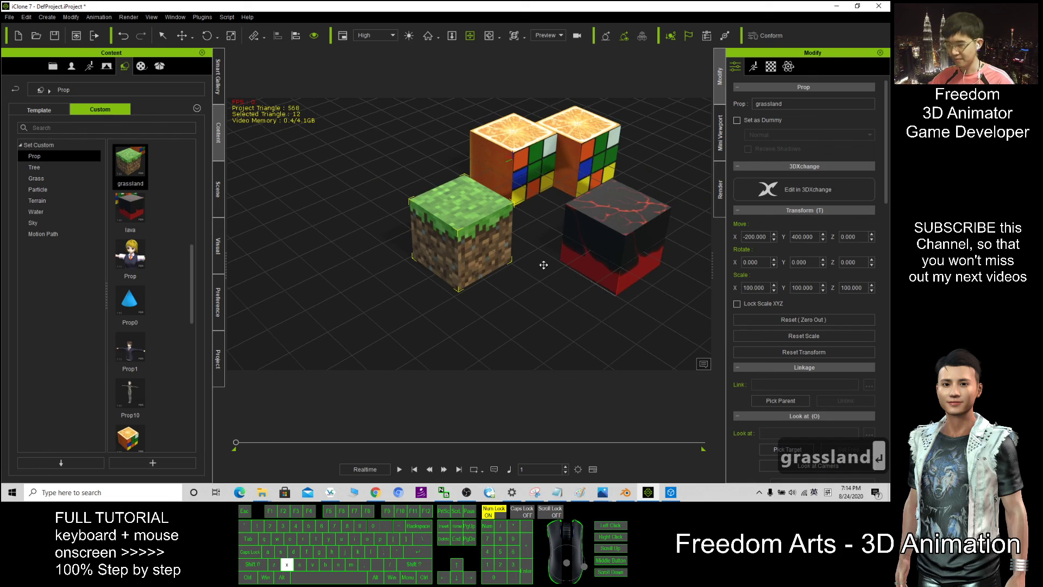
pyautogui.click(840, 6)
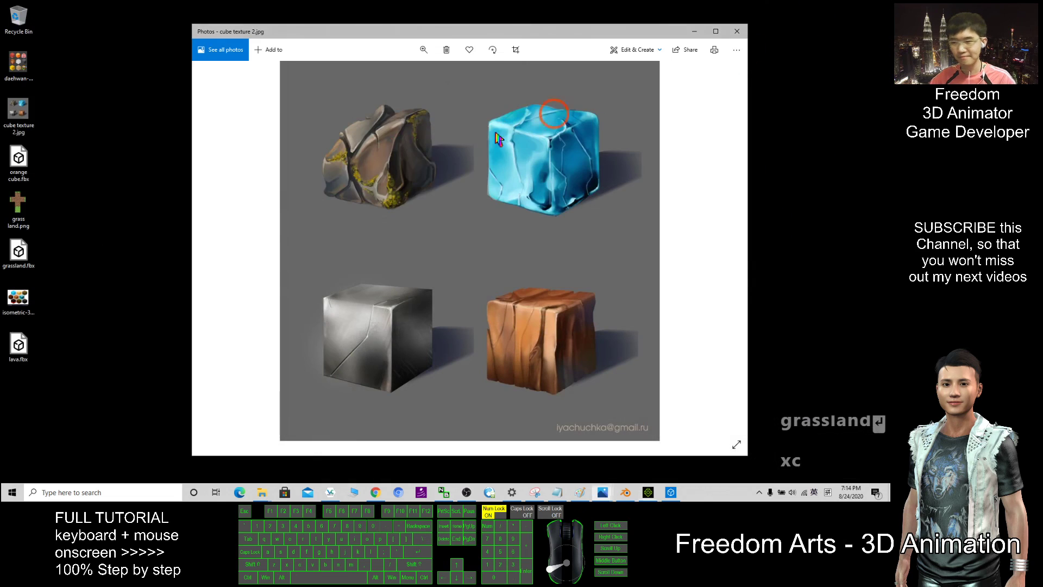